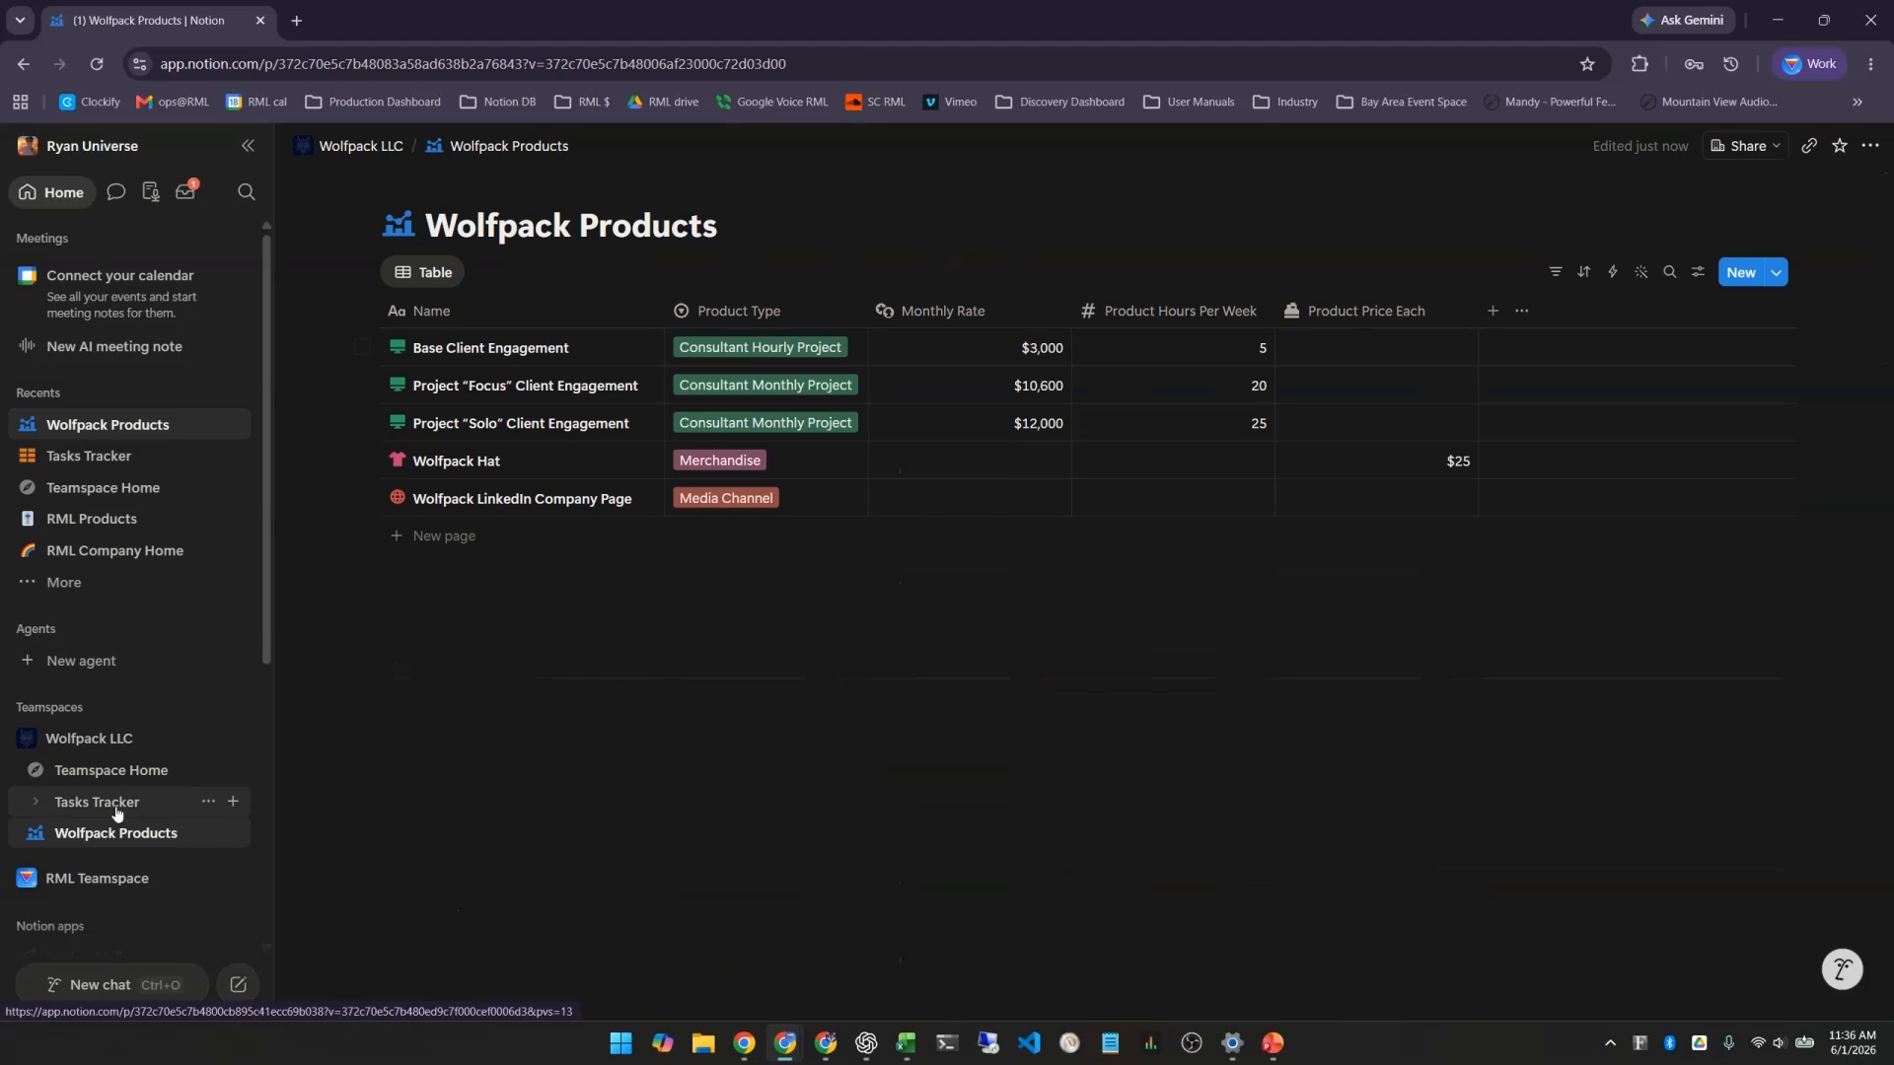
Open the Tasks Tracker database and delete its three sample tasks
left_click(117, 800)
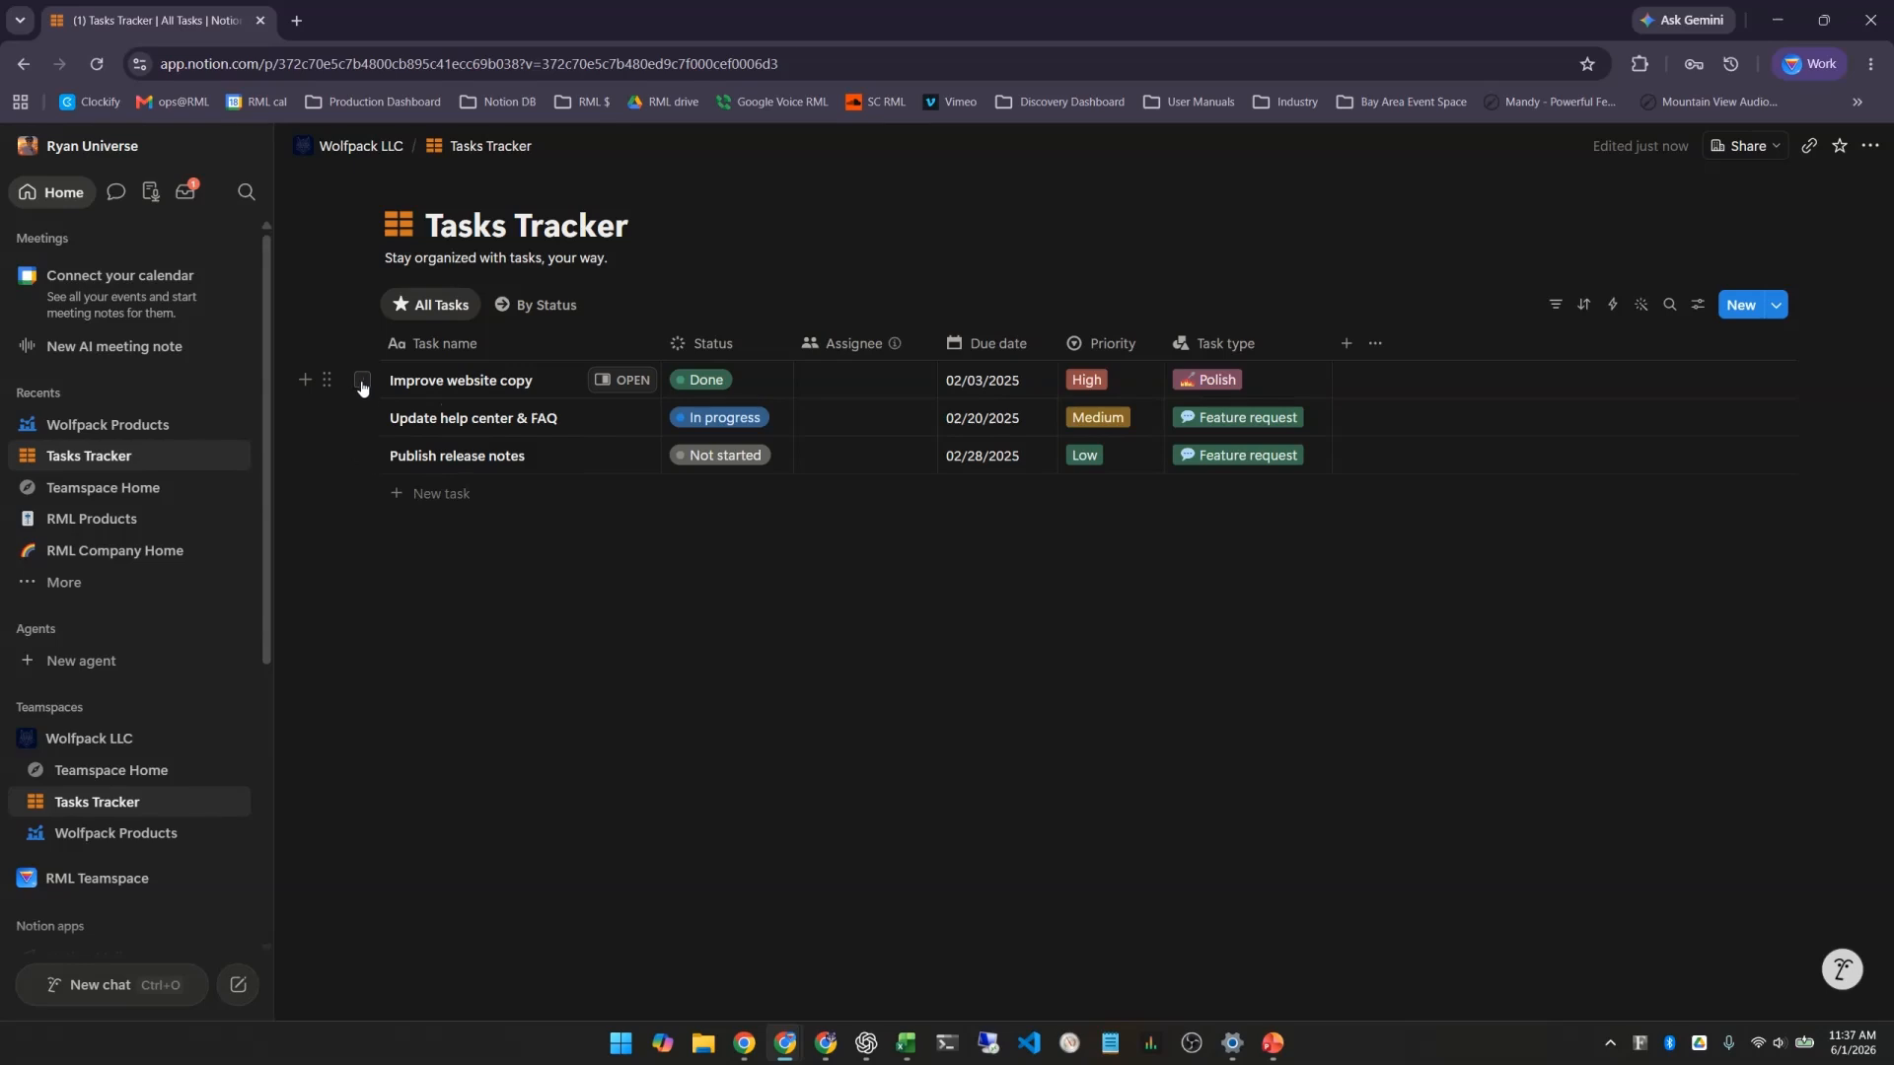
left_click(363, 381)
left_click(362, 417)
left_click(362, 454)
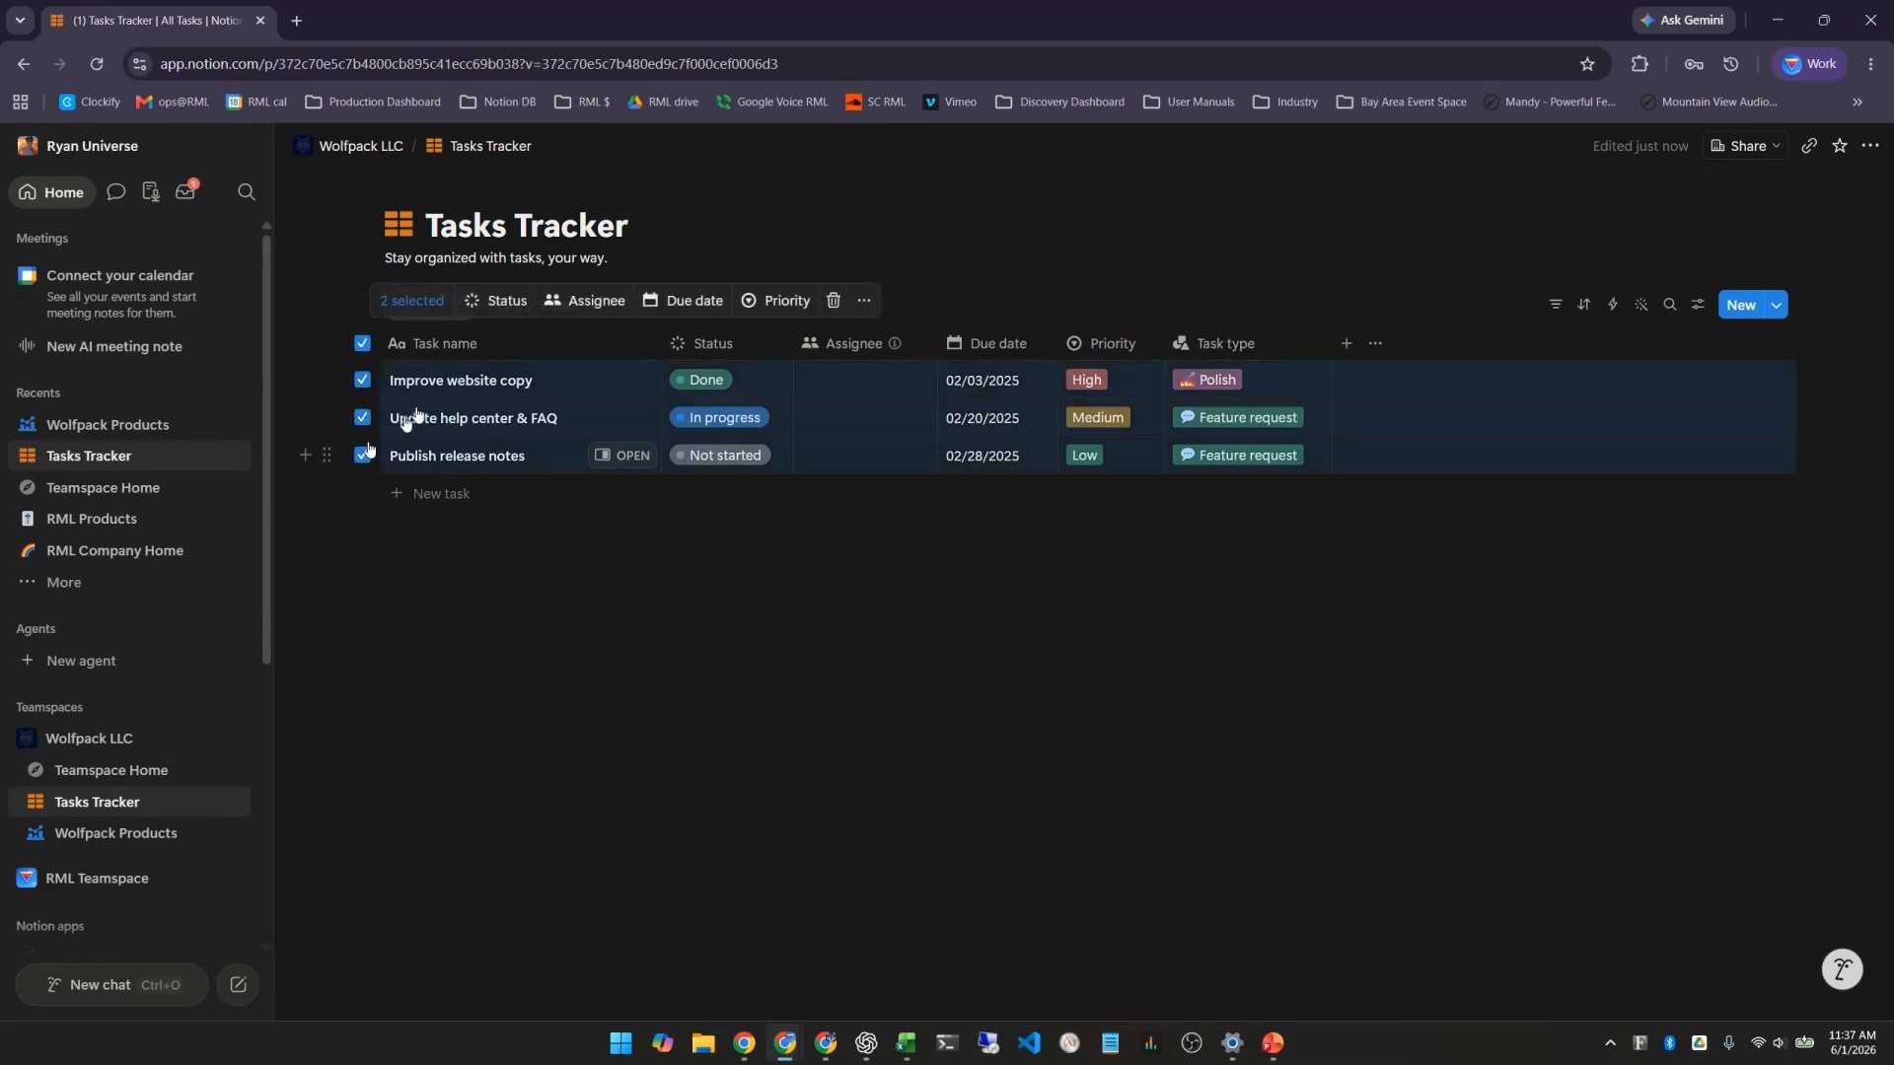
left_click(833, 300)
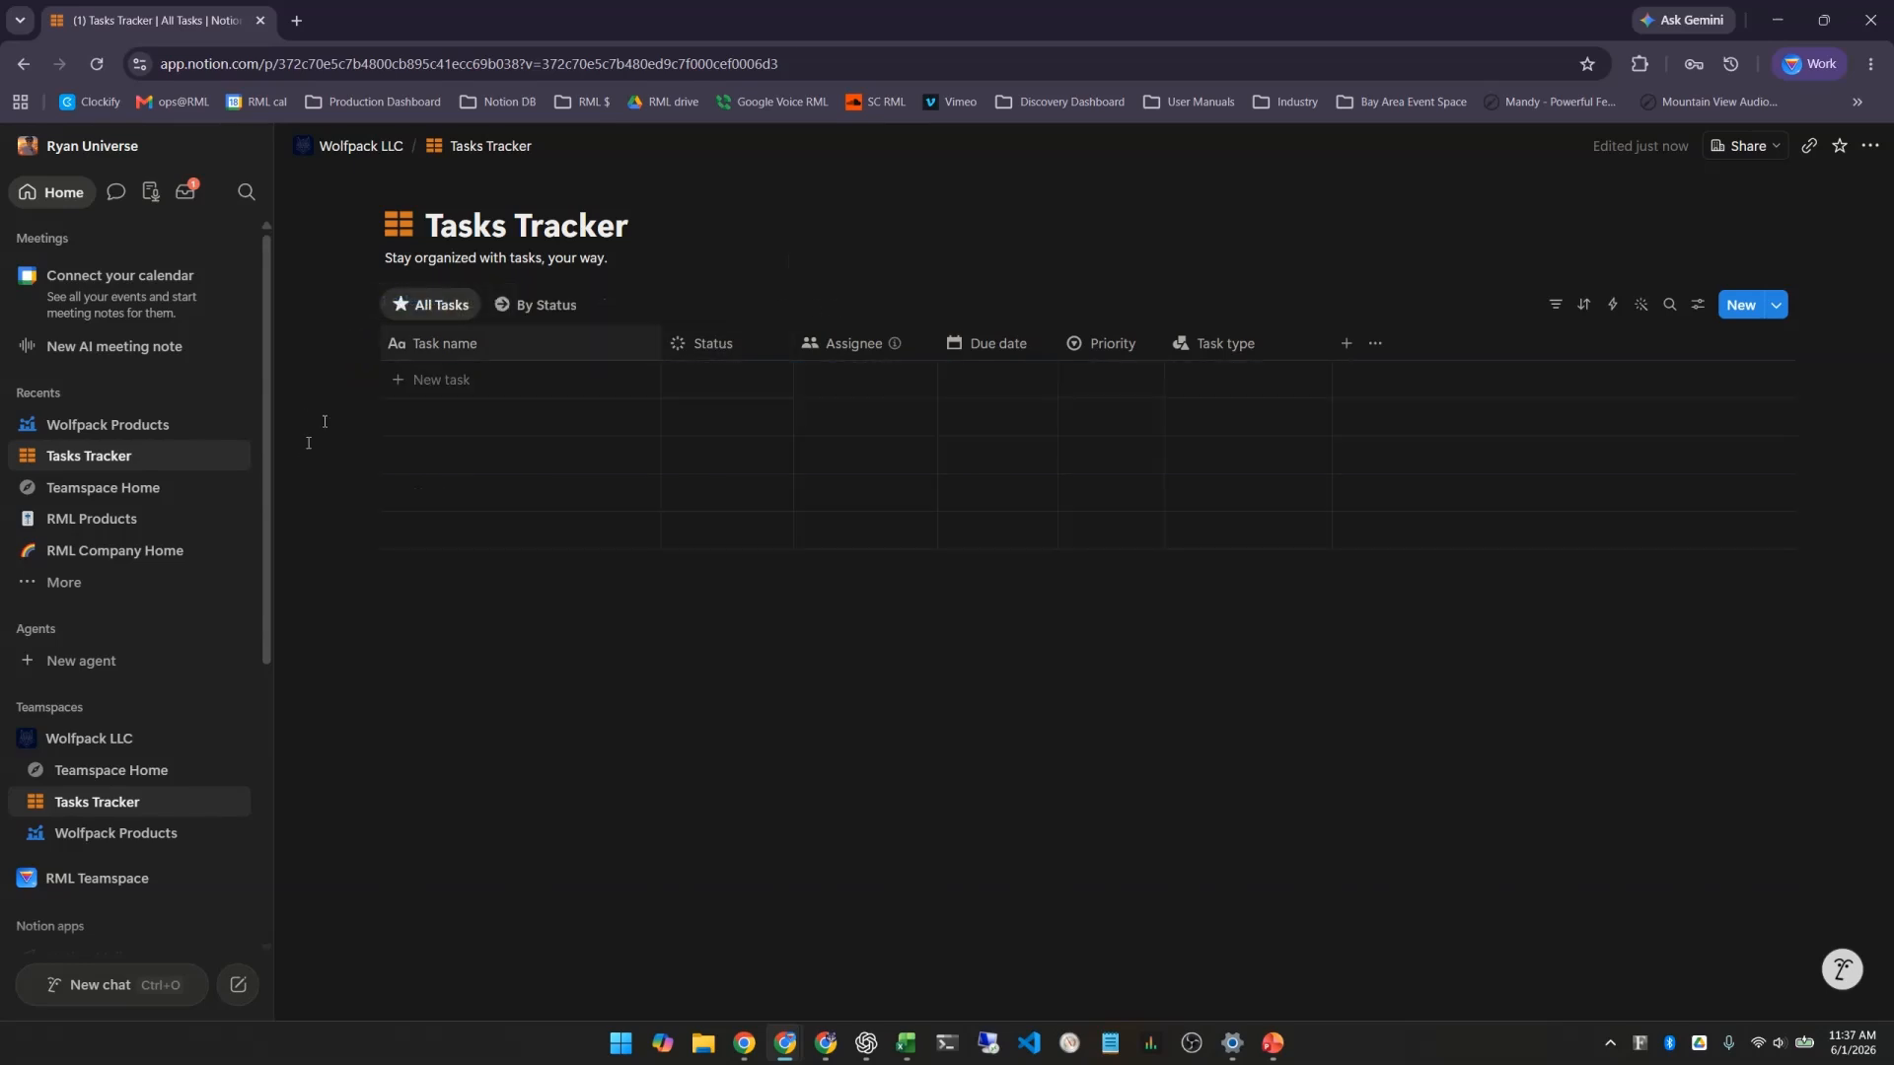
Open Wolfpack Products in a separate browser tab, look over its table, and return to Tasks Tracker
left_click(114, 834, "ctrl")
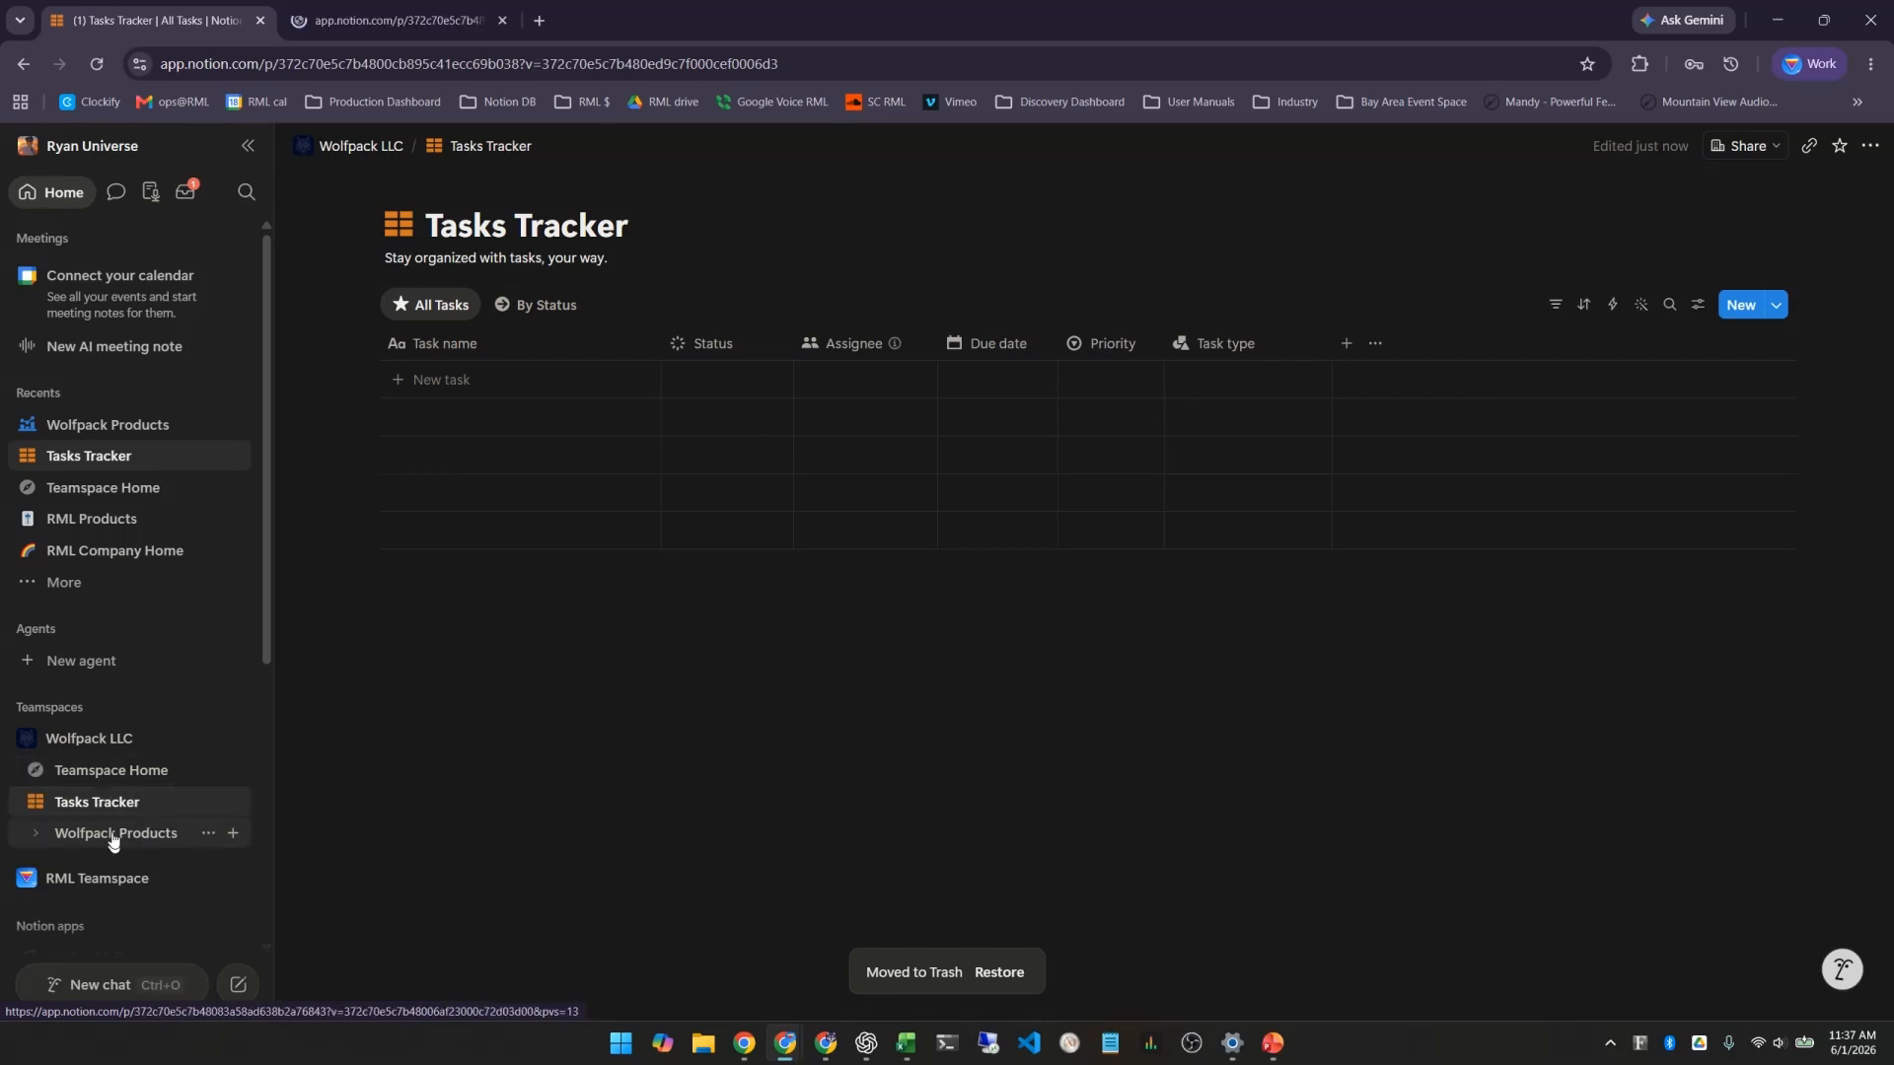
left_click(473, 12)
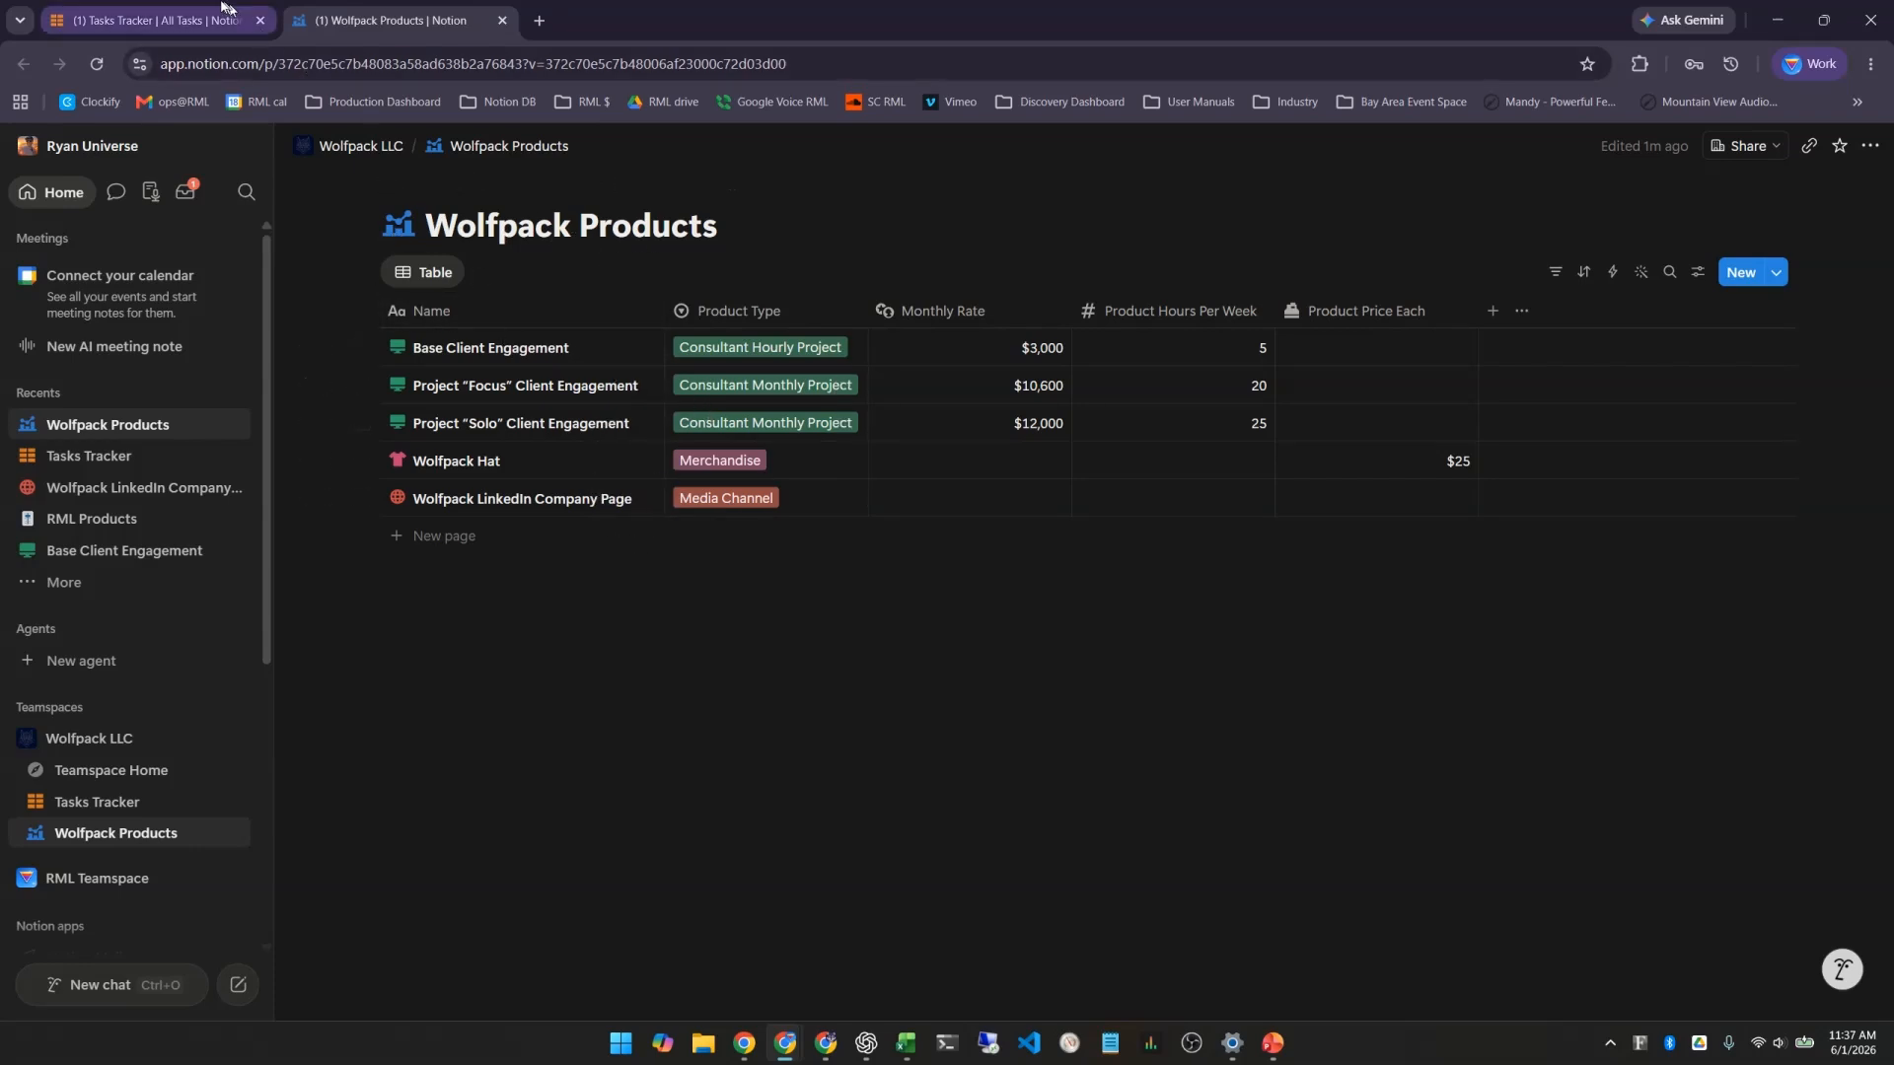
left_click(158, 19)
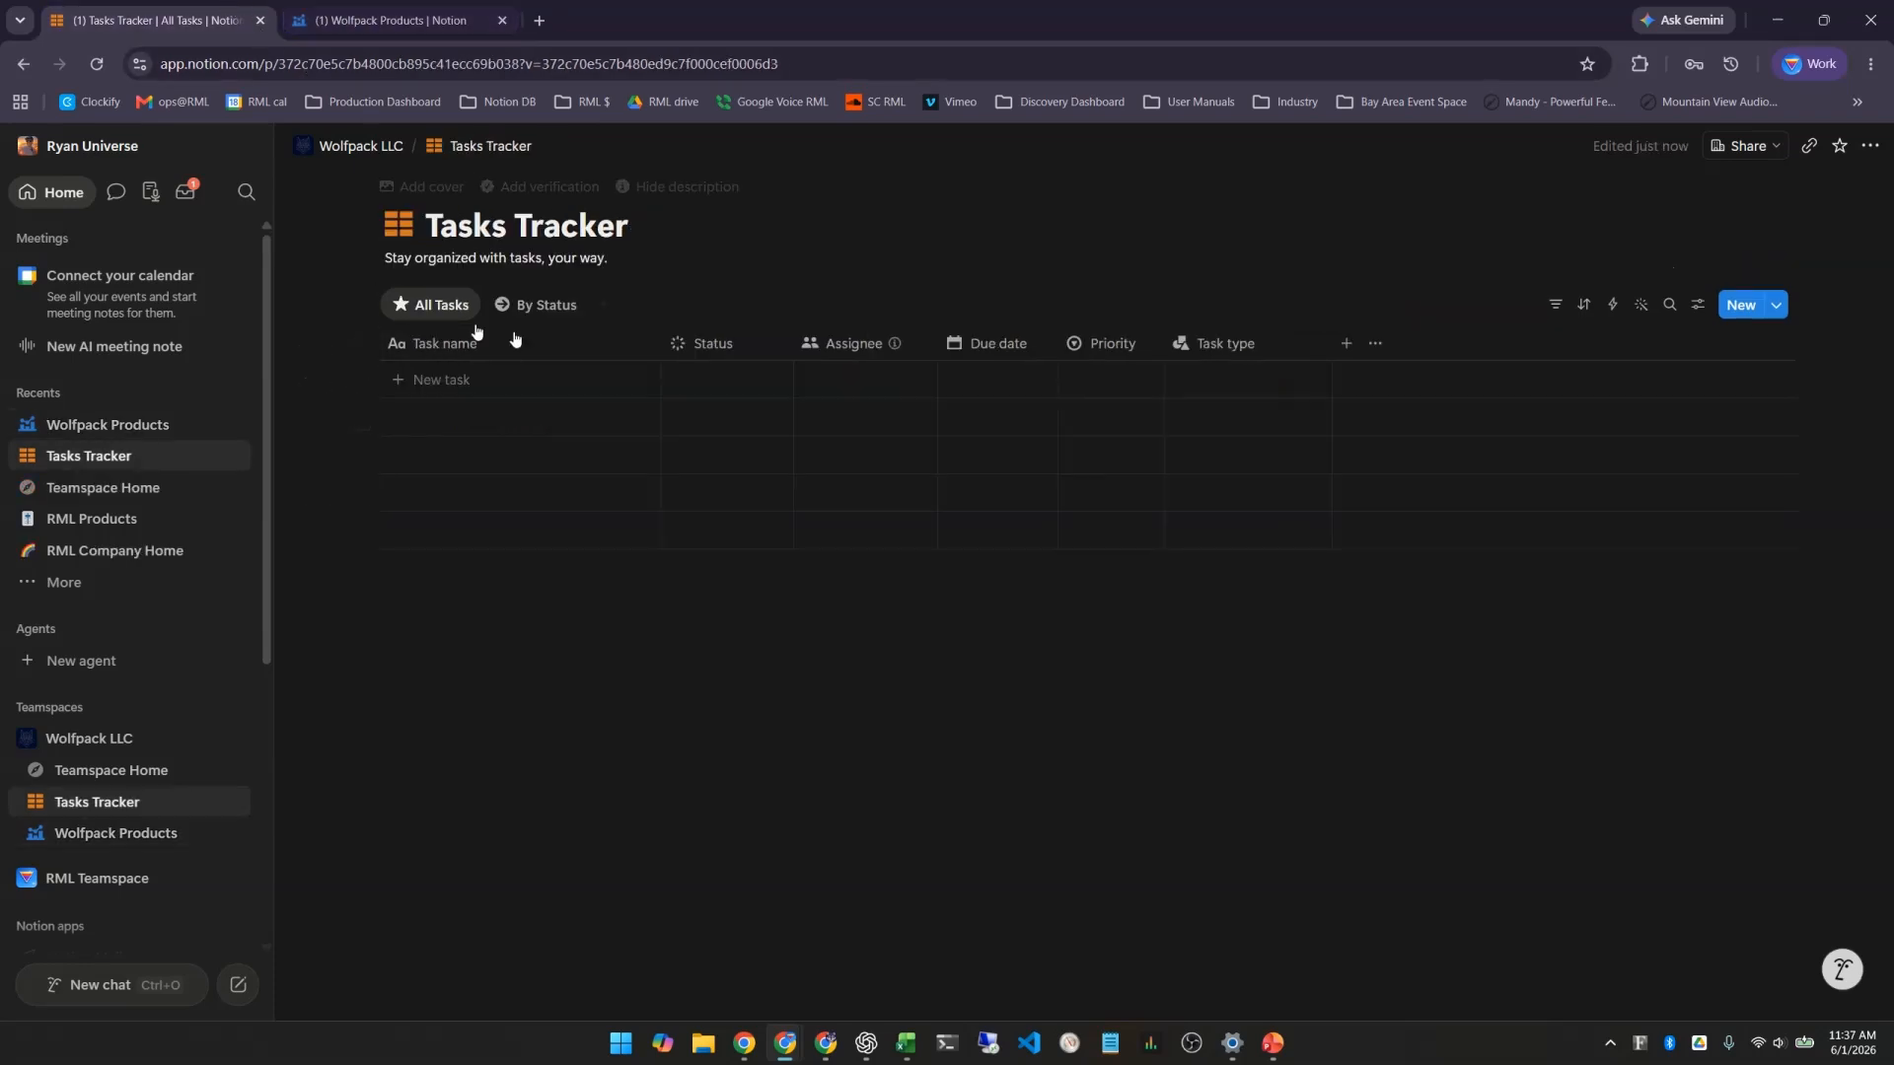
Add a two-way relation property to Tasks Tracker that links to the Wolfpack Products database
left_click(1347, 345)
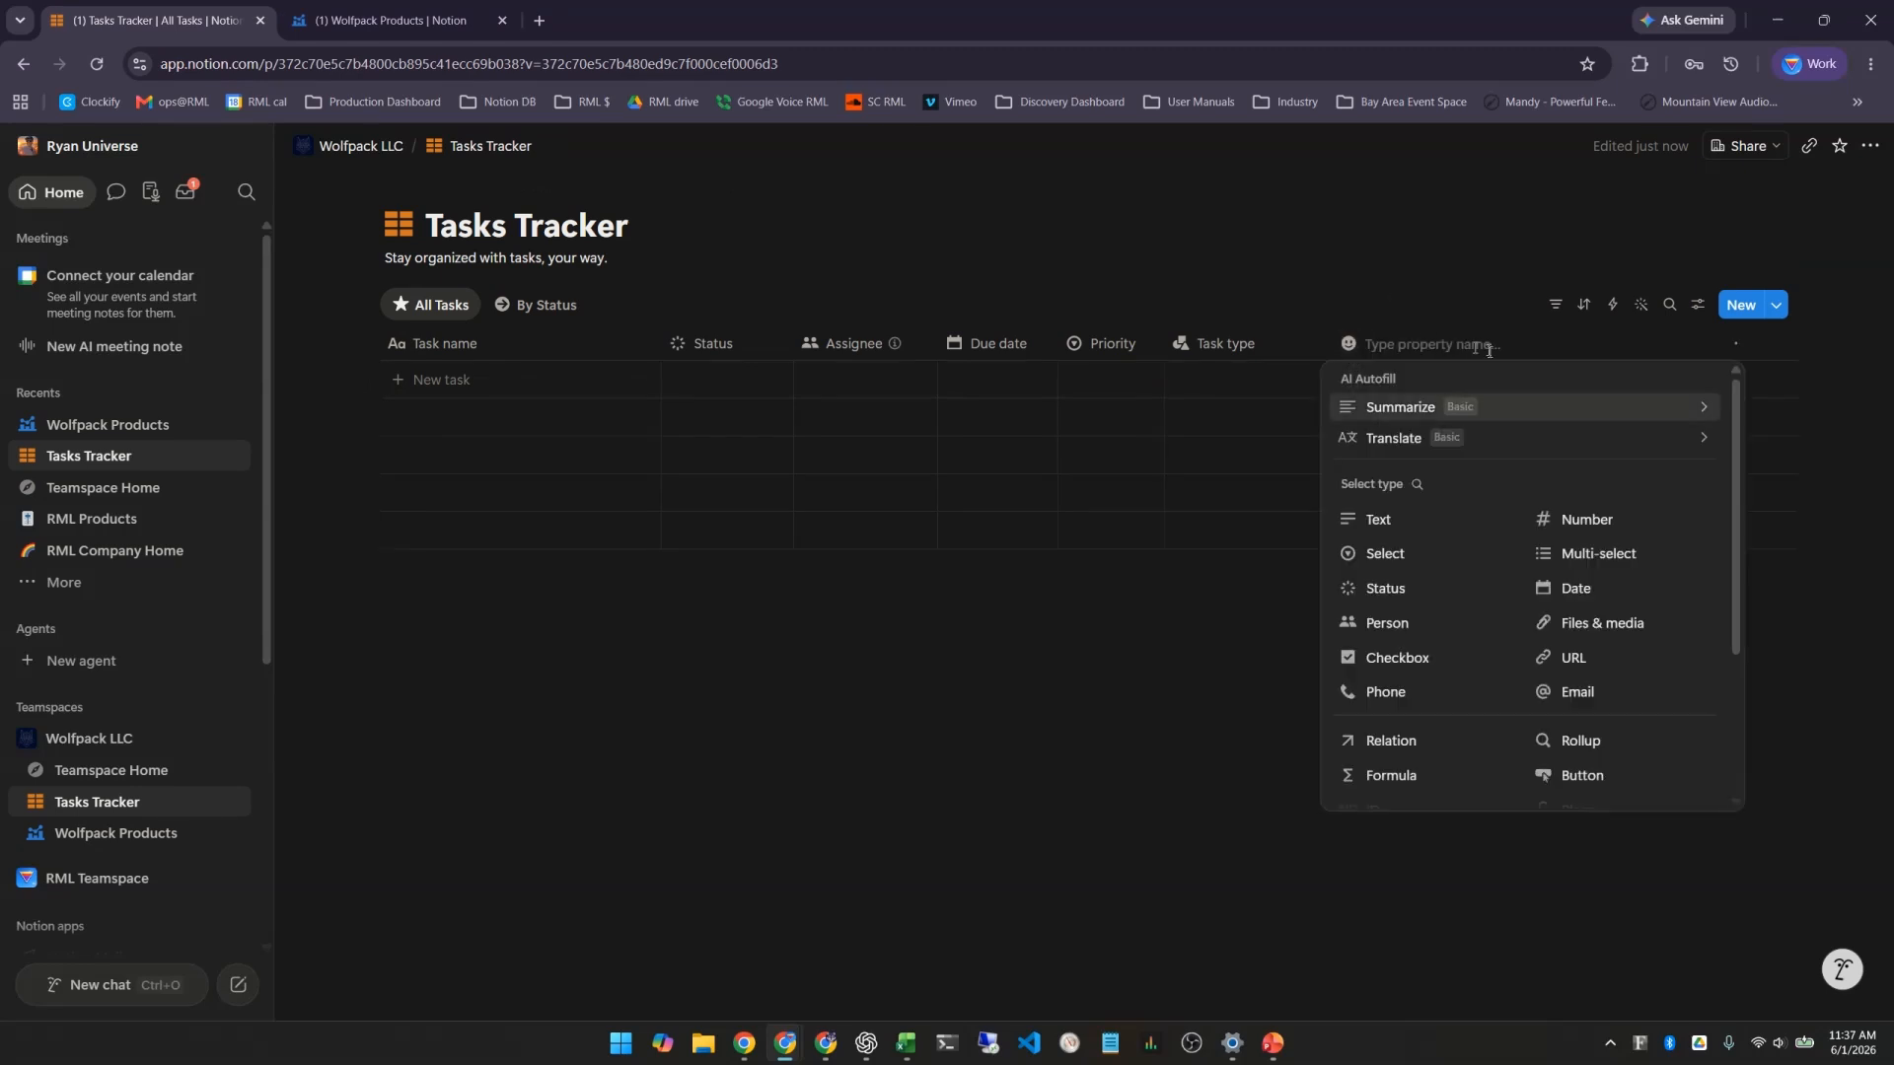
scroll(1546, 493, "down", 1)
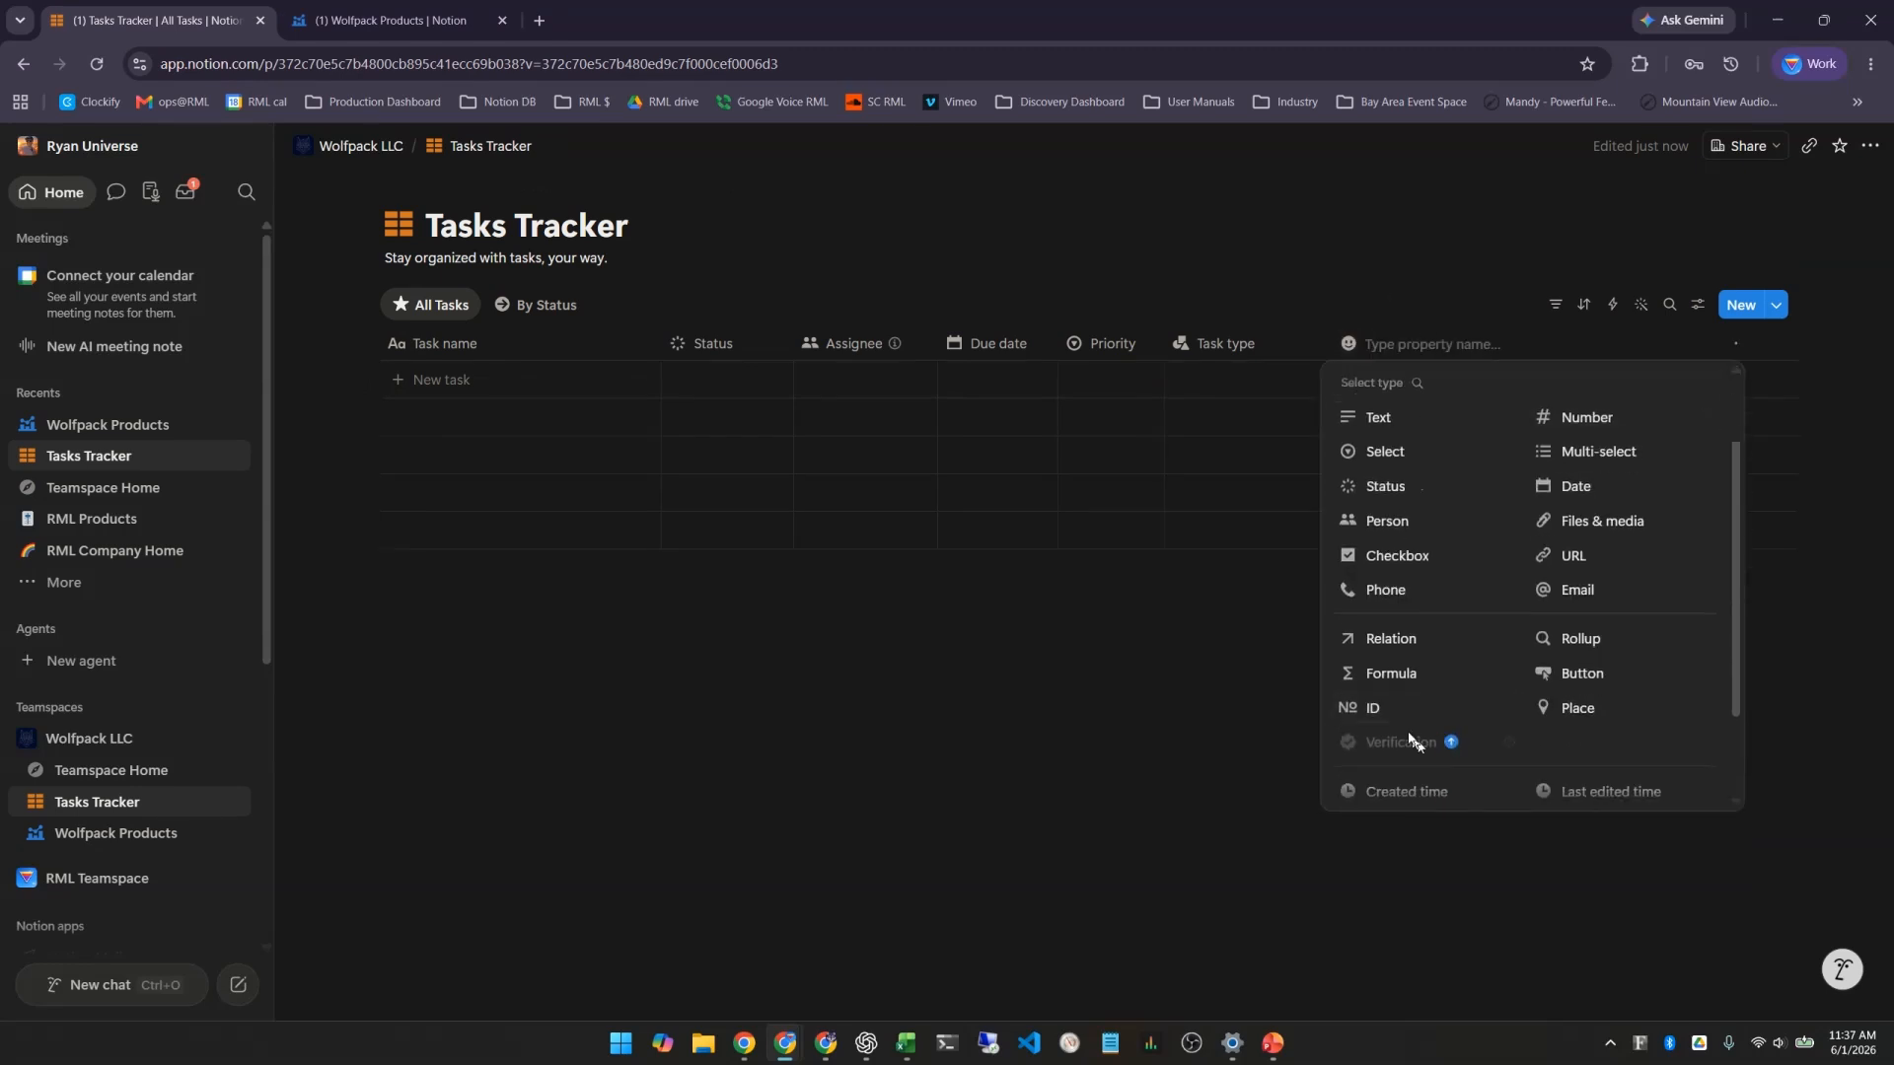
left_click(1393, 640)
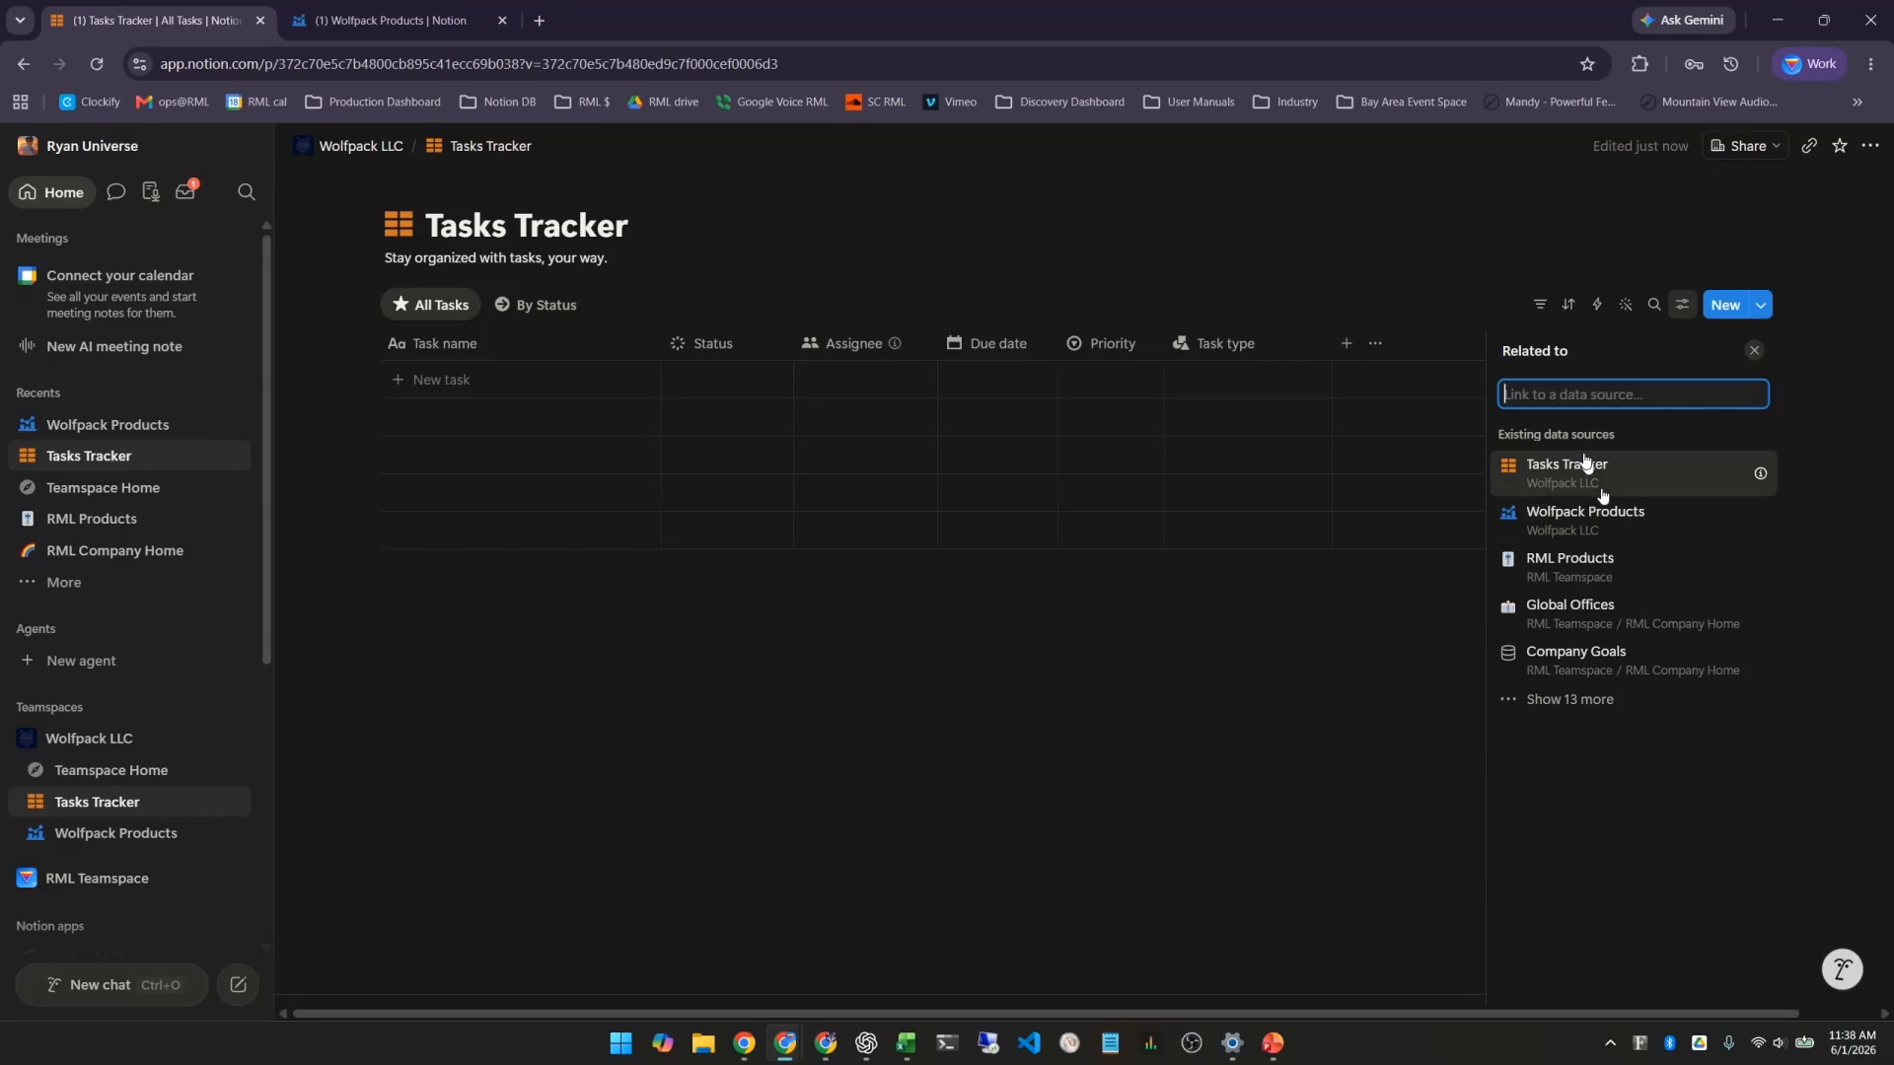
left_click(1558, 518)
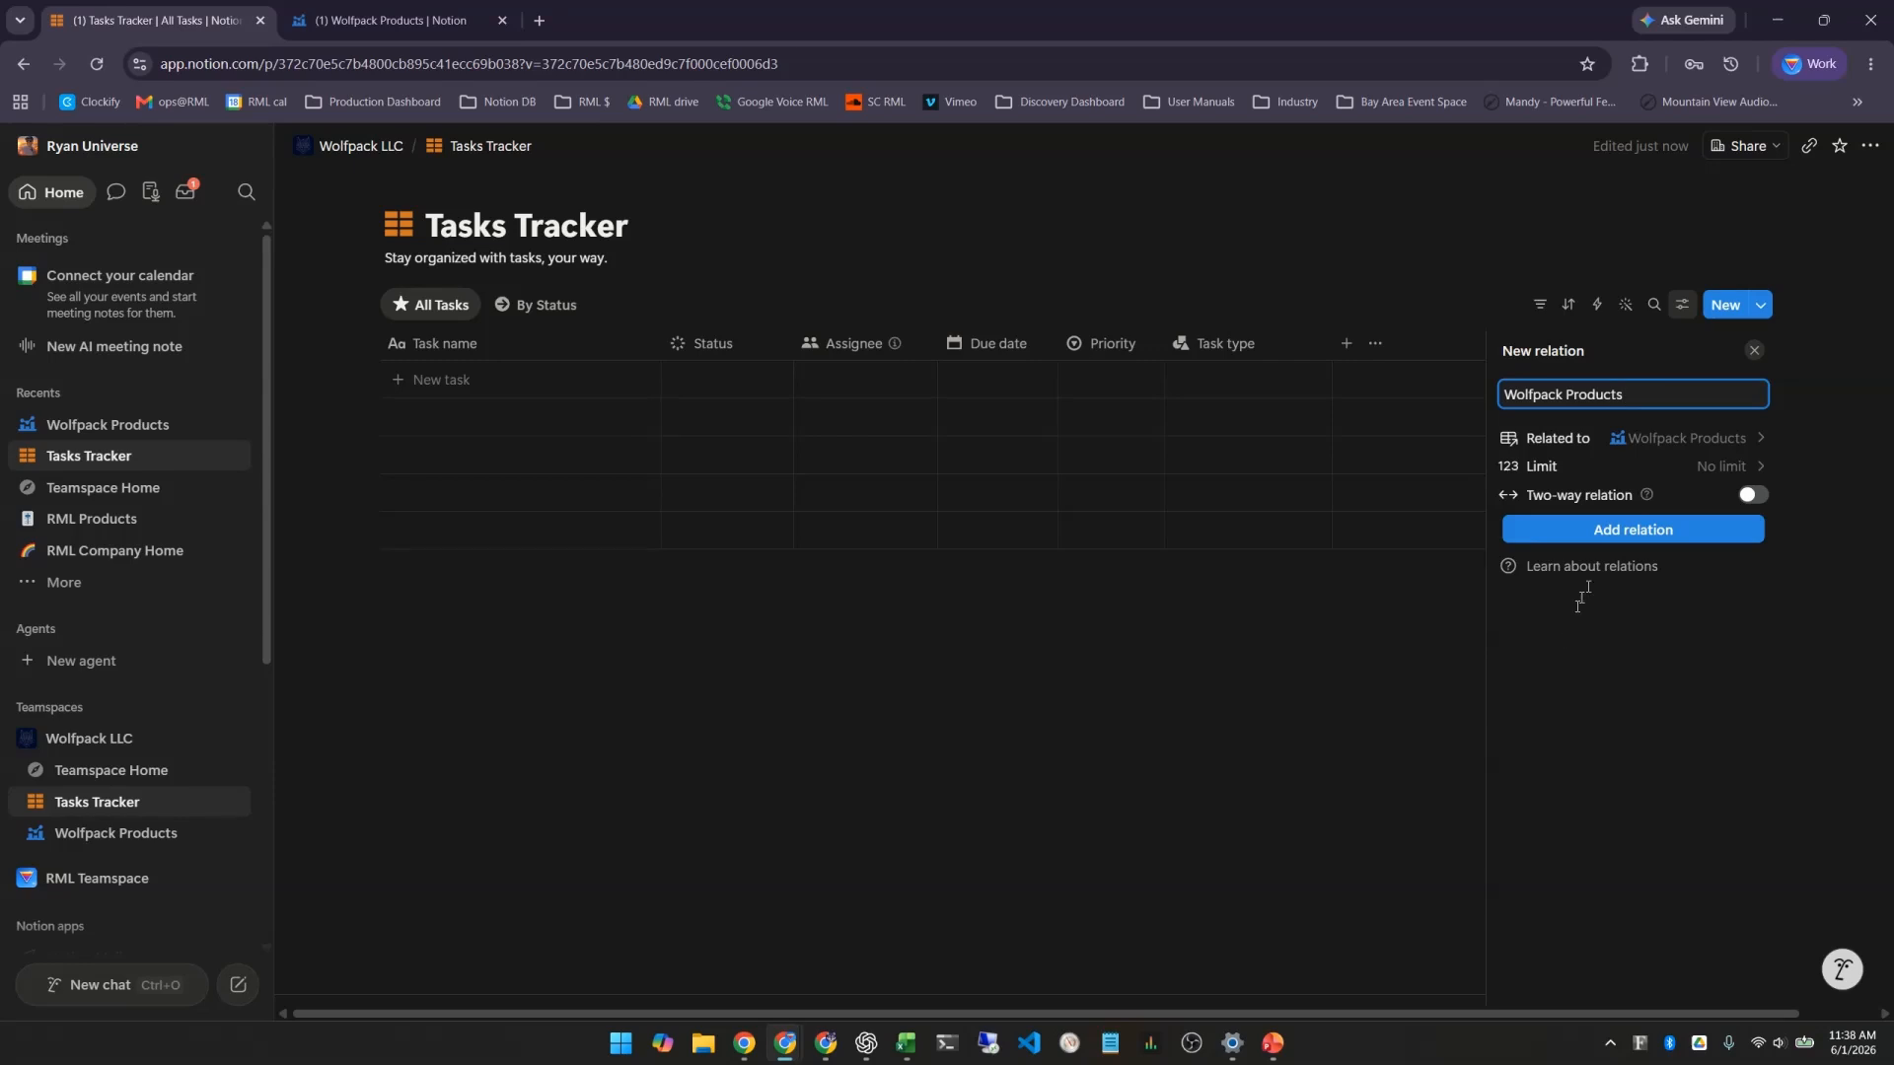
left_click(1753, 494)
left_click(1632, 605)
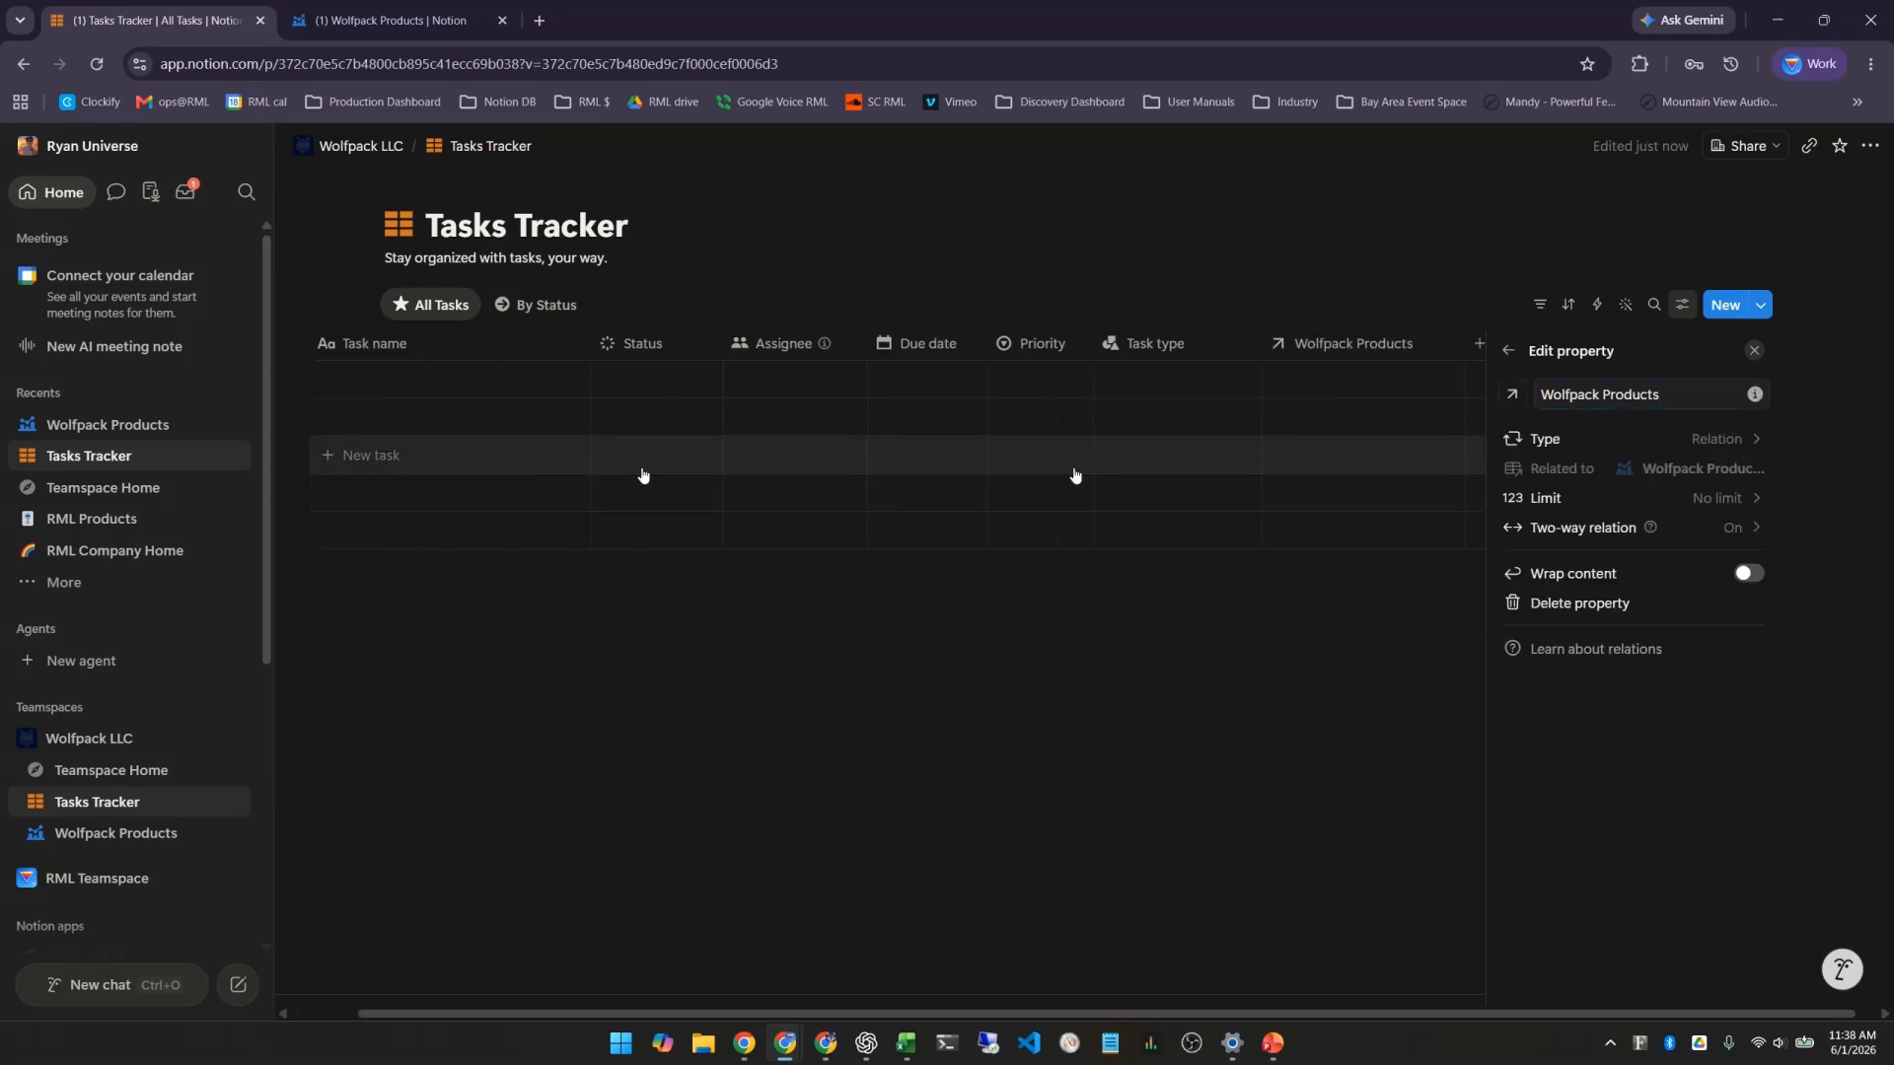
left_click(1753, 350)
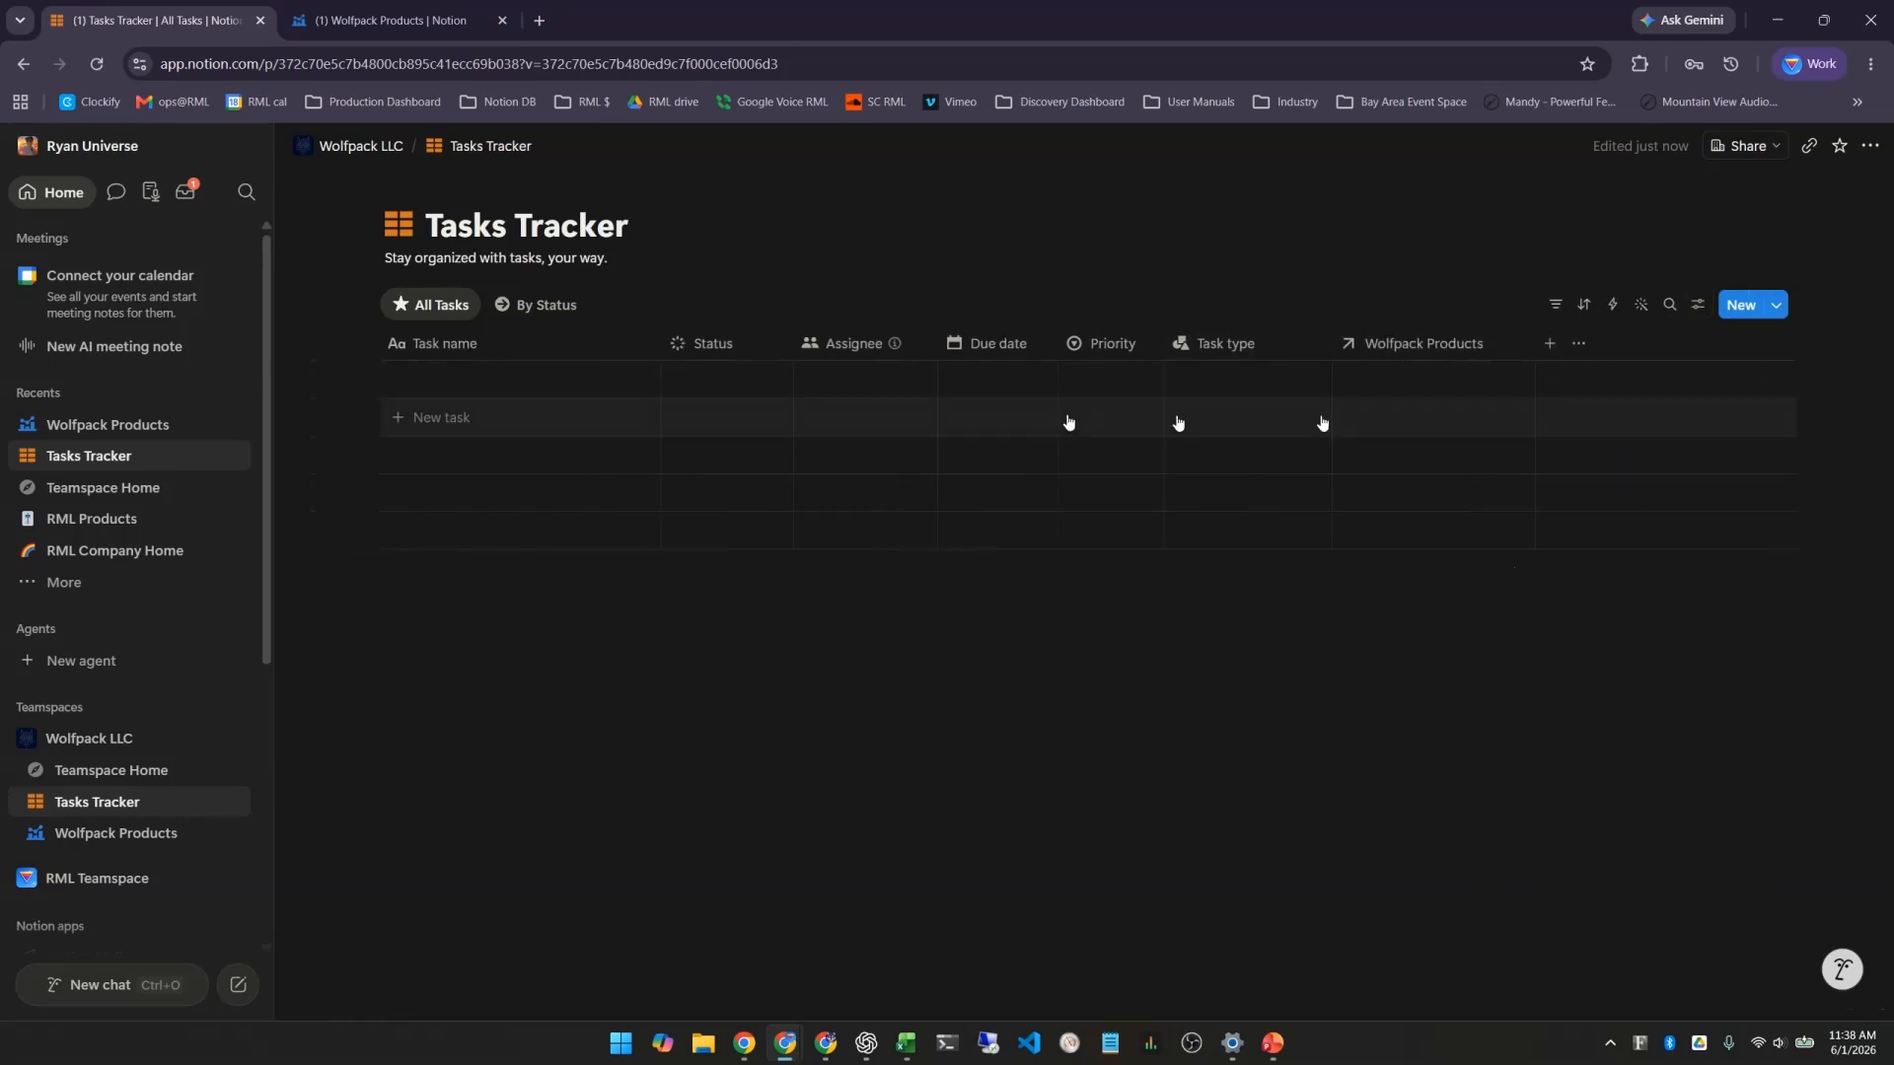
Change the Wolfpack Products relation property's icon to the people-and-chart icon used by the Wolfpack Products database
left_click(1344, 343)
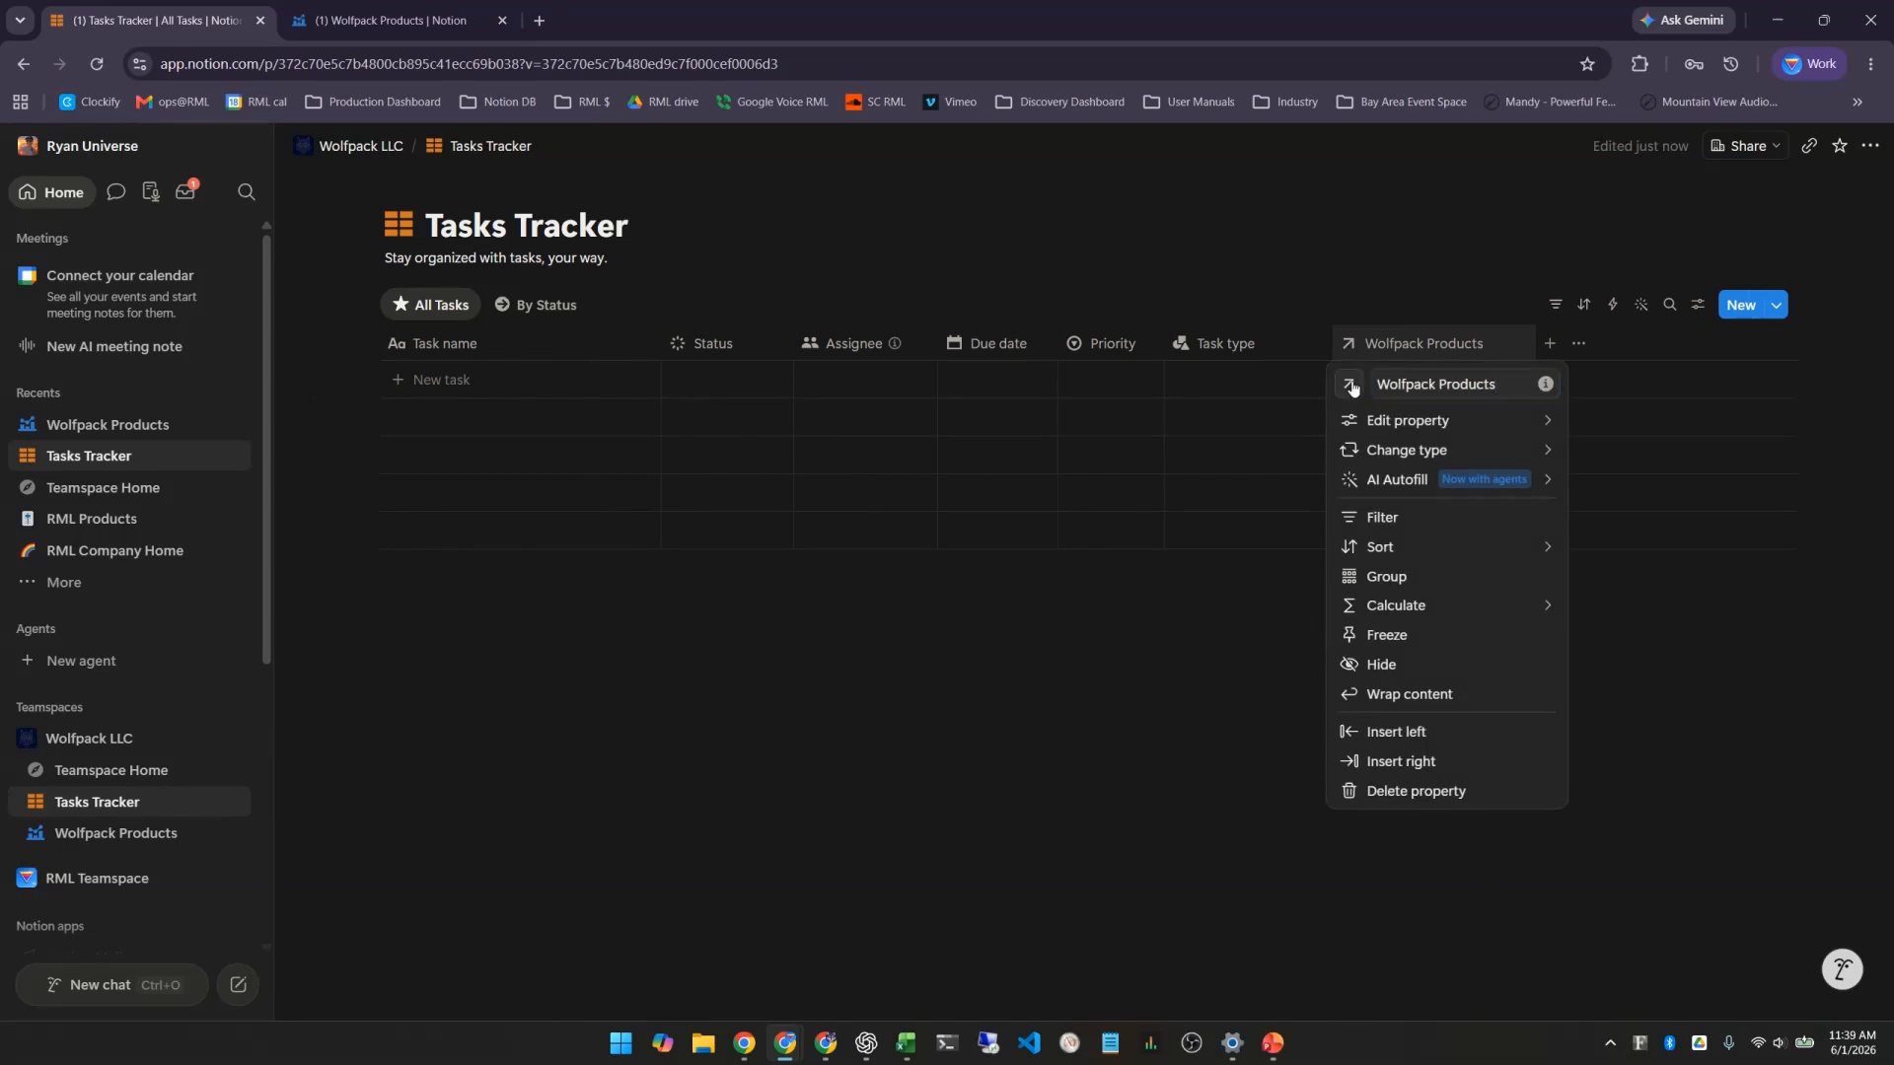
left_click(1350, 386)
left_click(1234, 542)
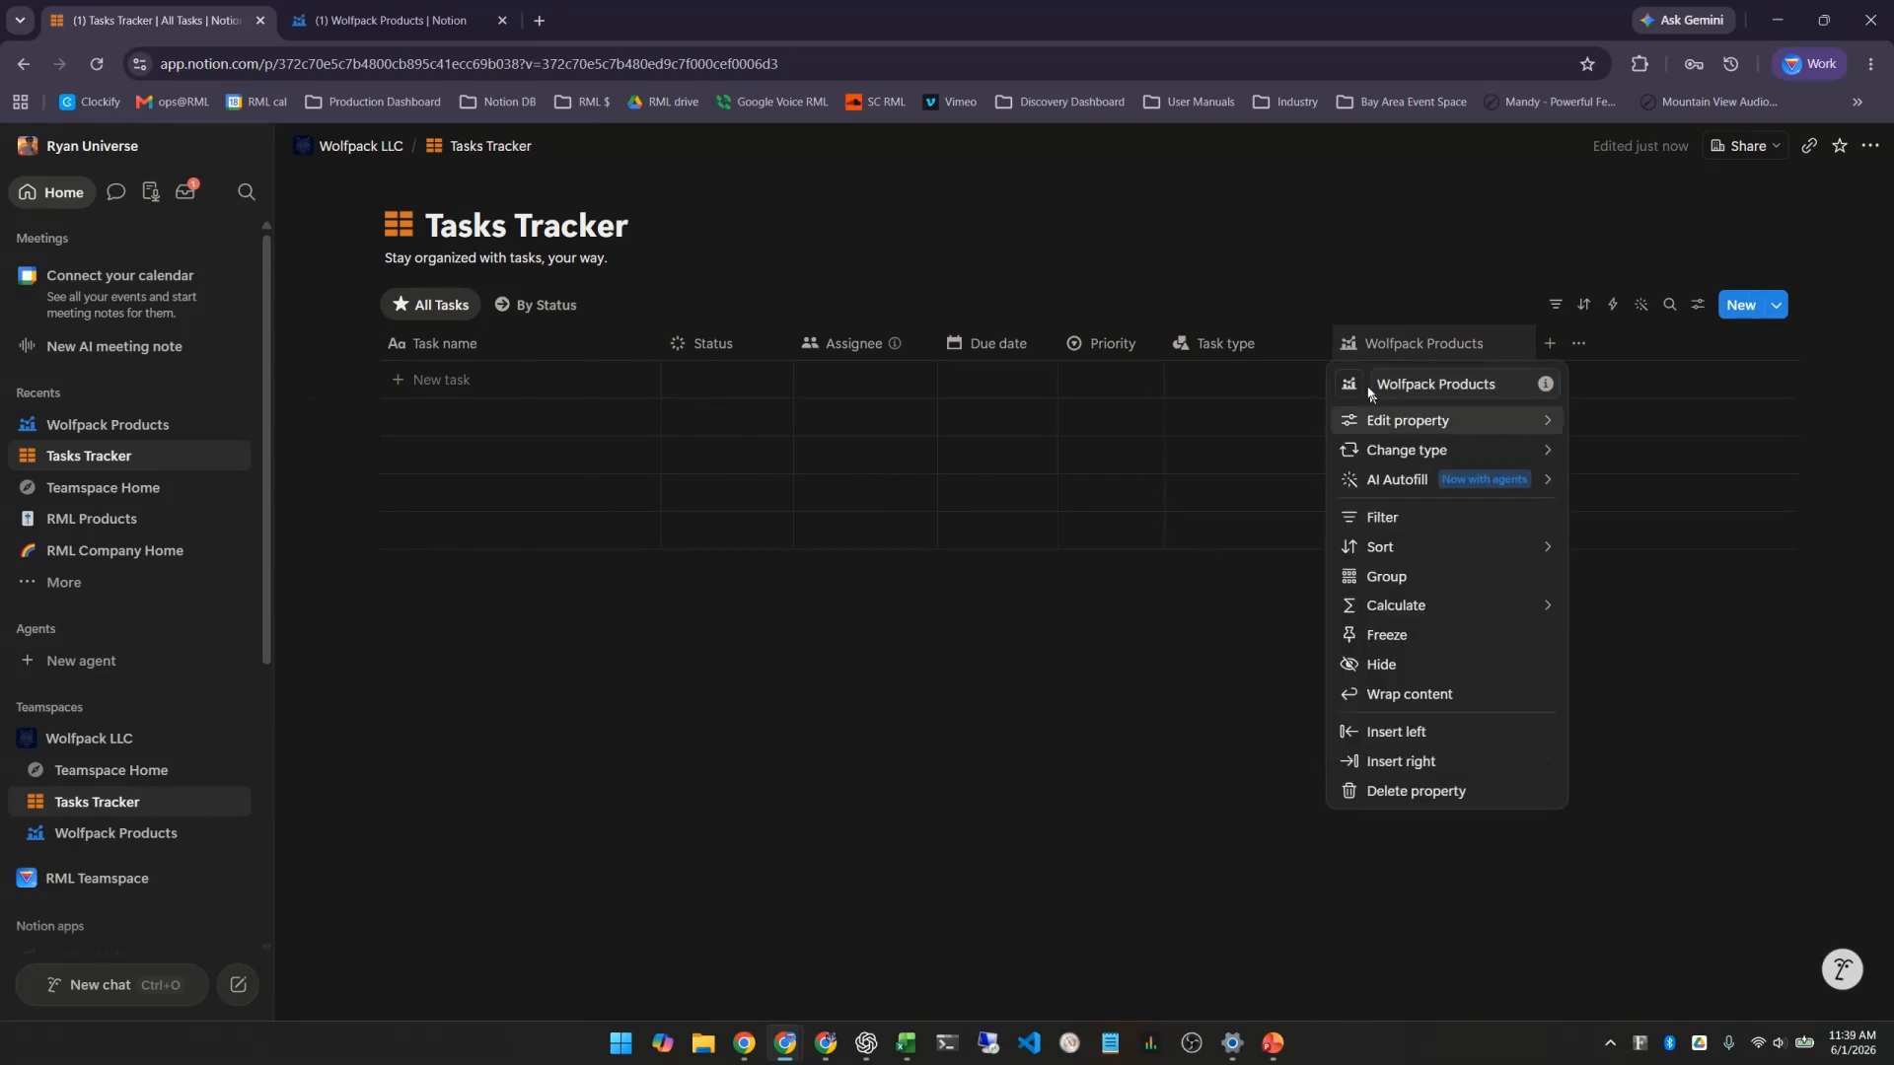
left_click(1313, 698)
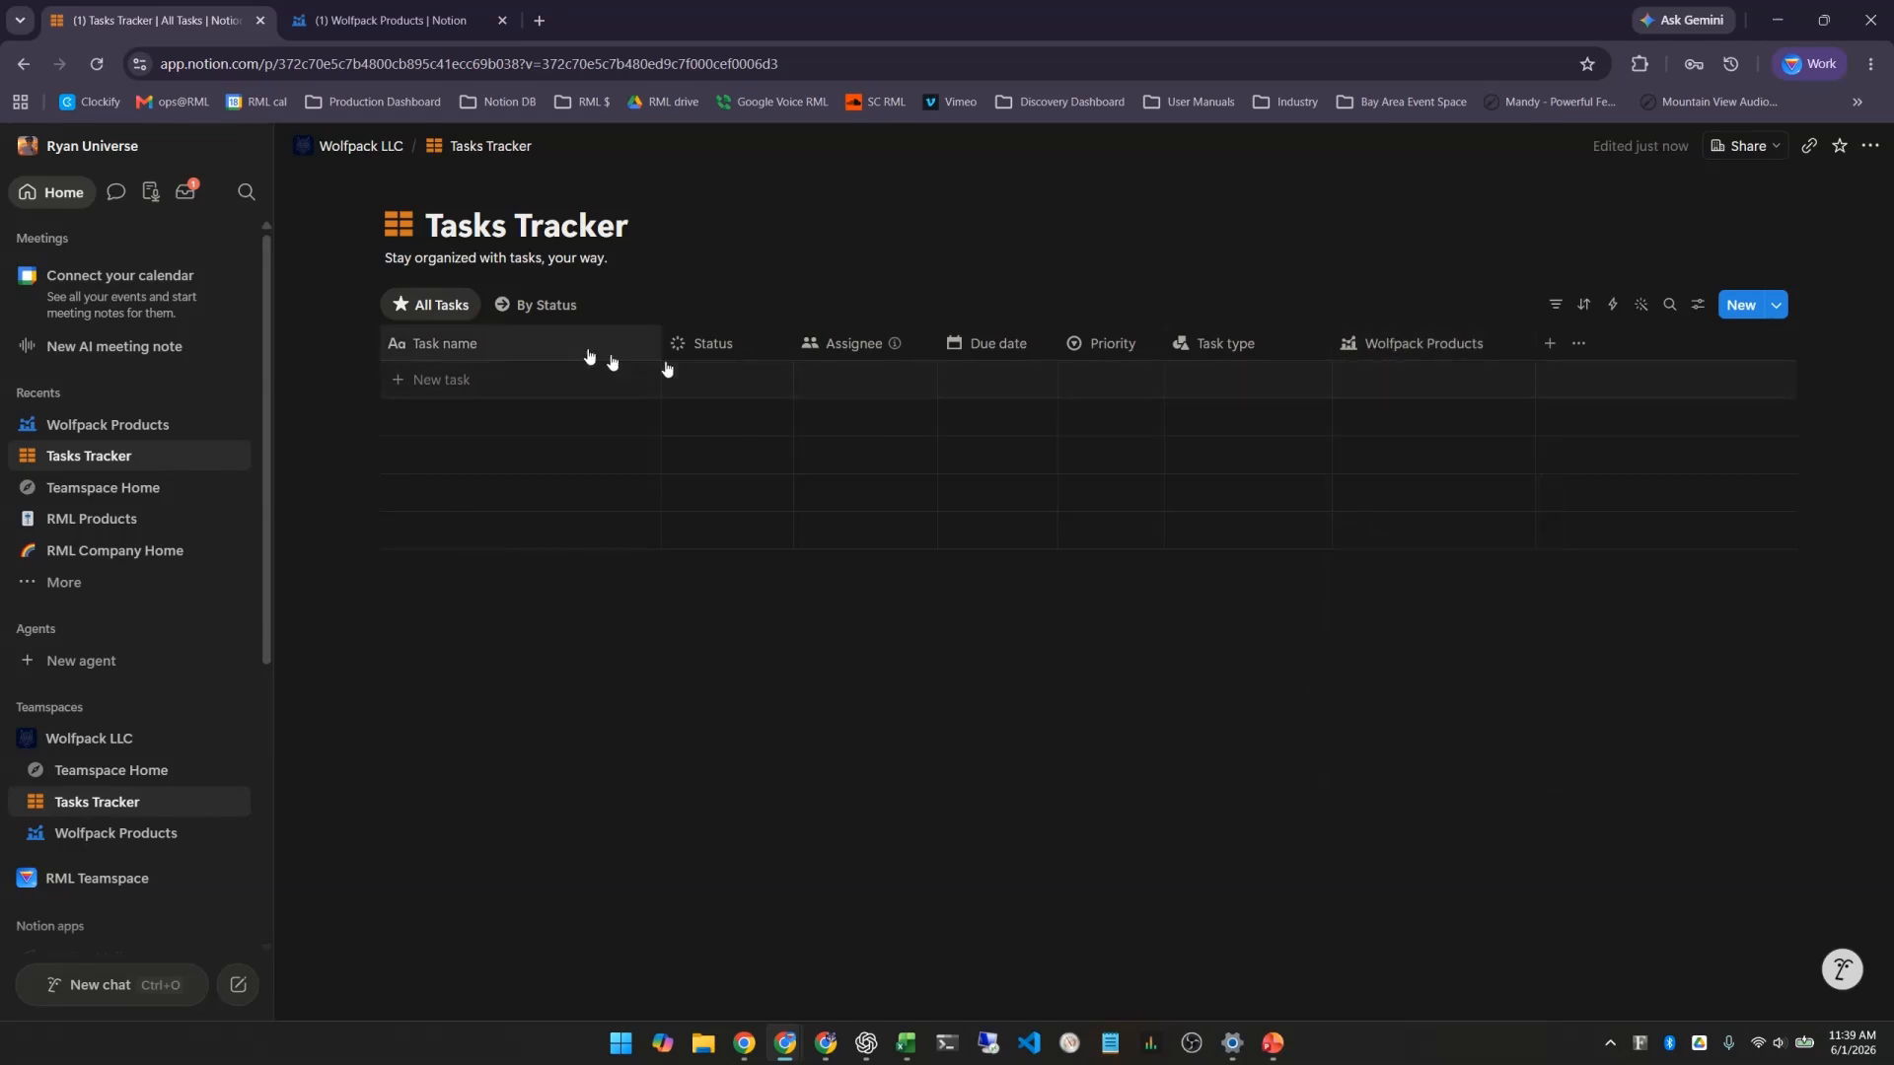
Add a task named Produce “Introducing Wolfpack LLC” Post to Tasks Tracker and view its page
left_click(503, 381)
left_click(390, 19)
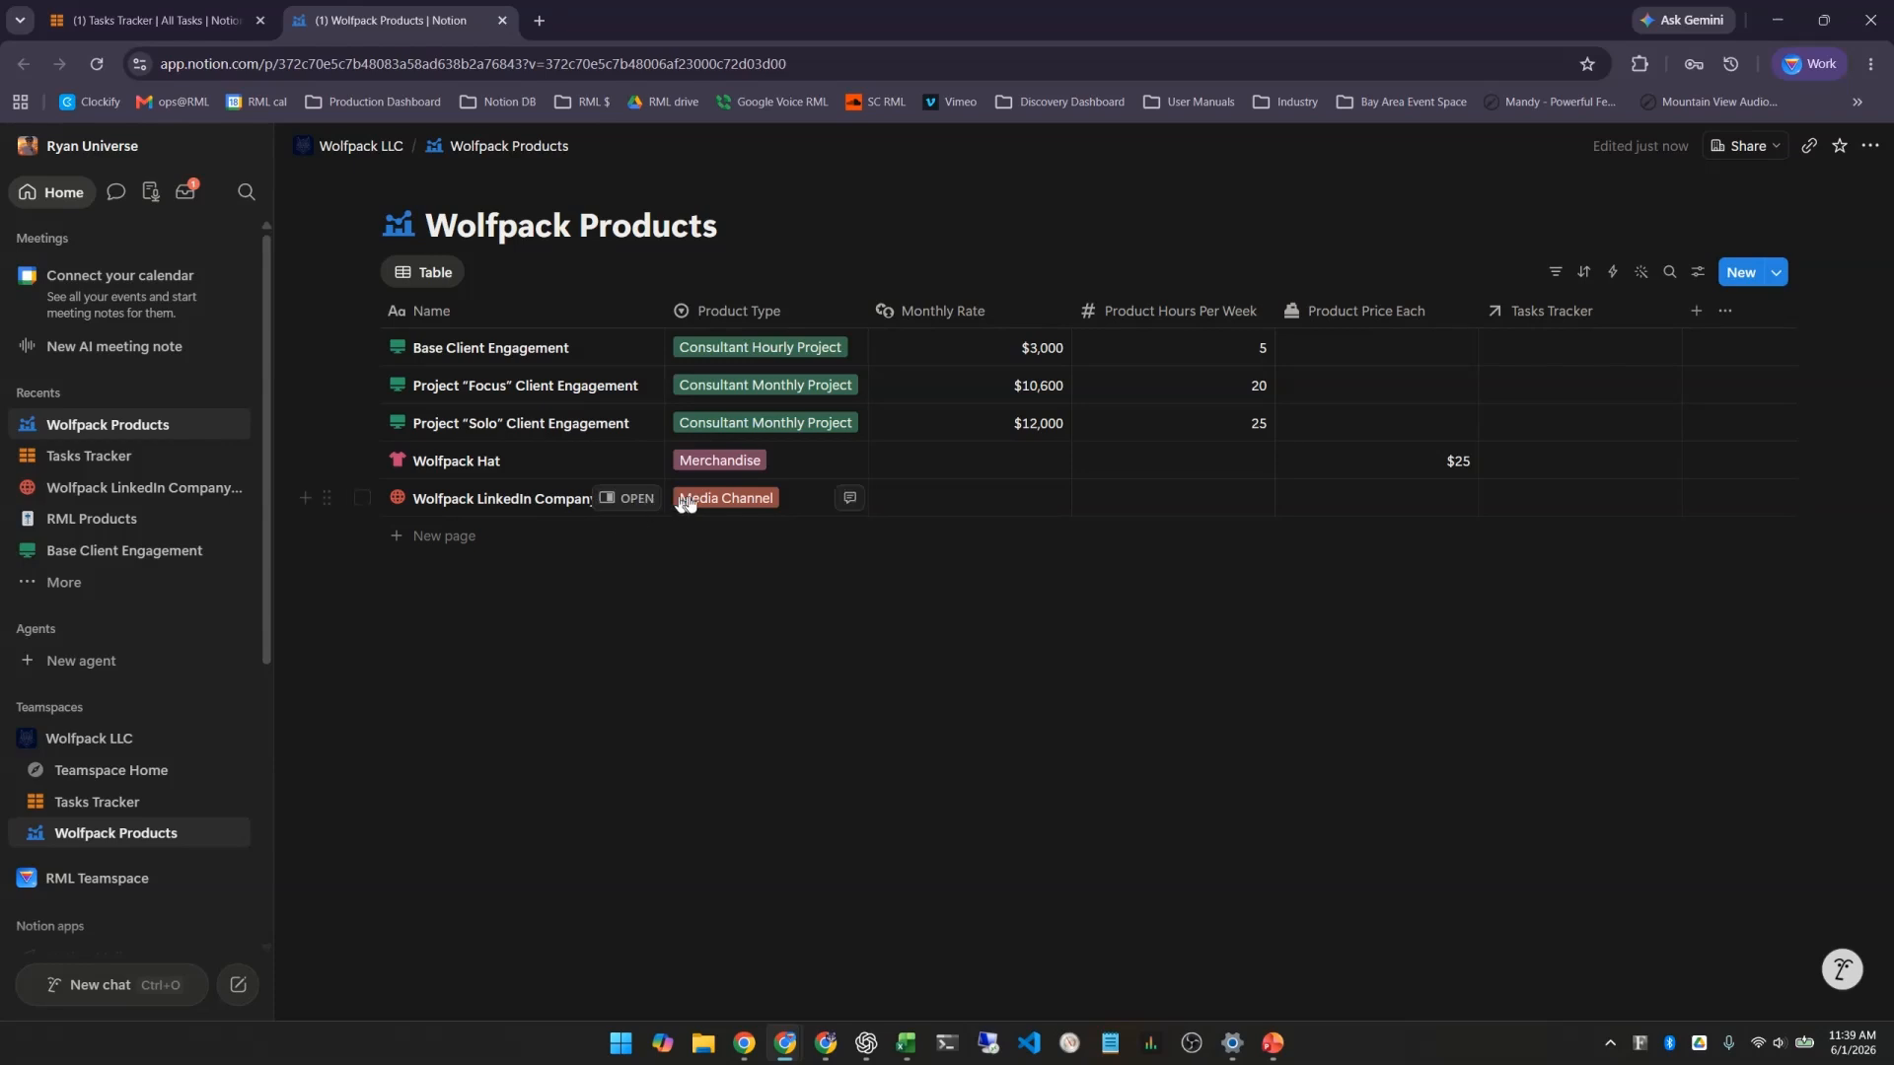
left_click(178, 10)
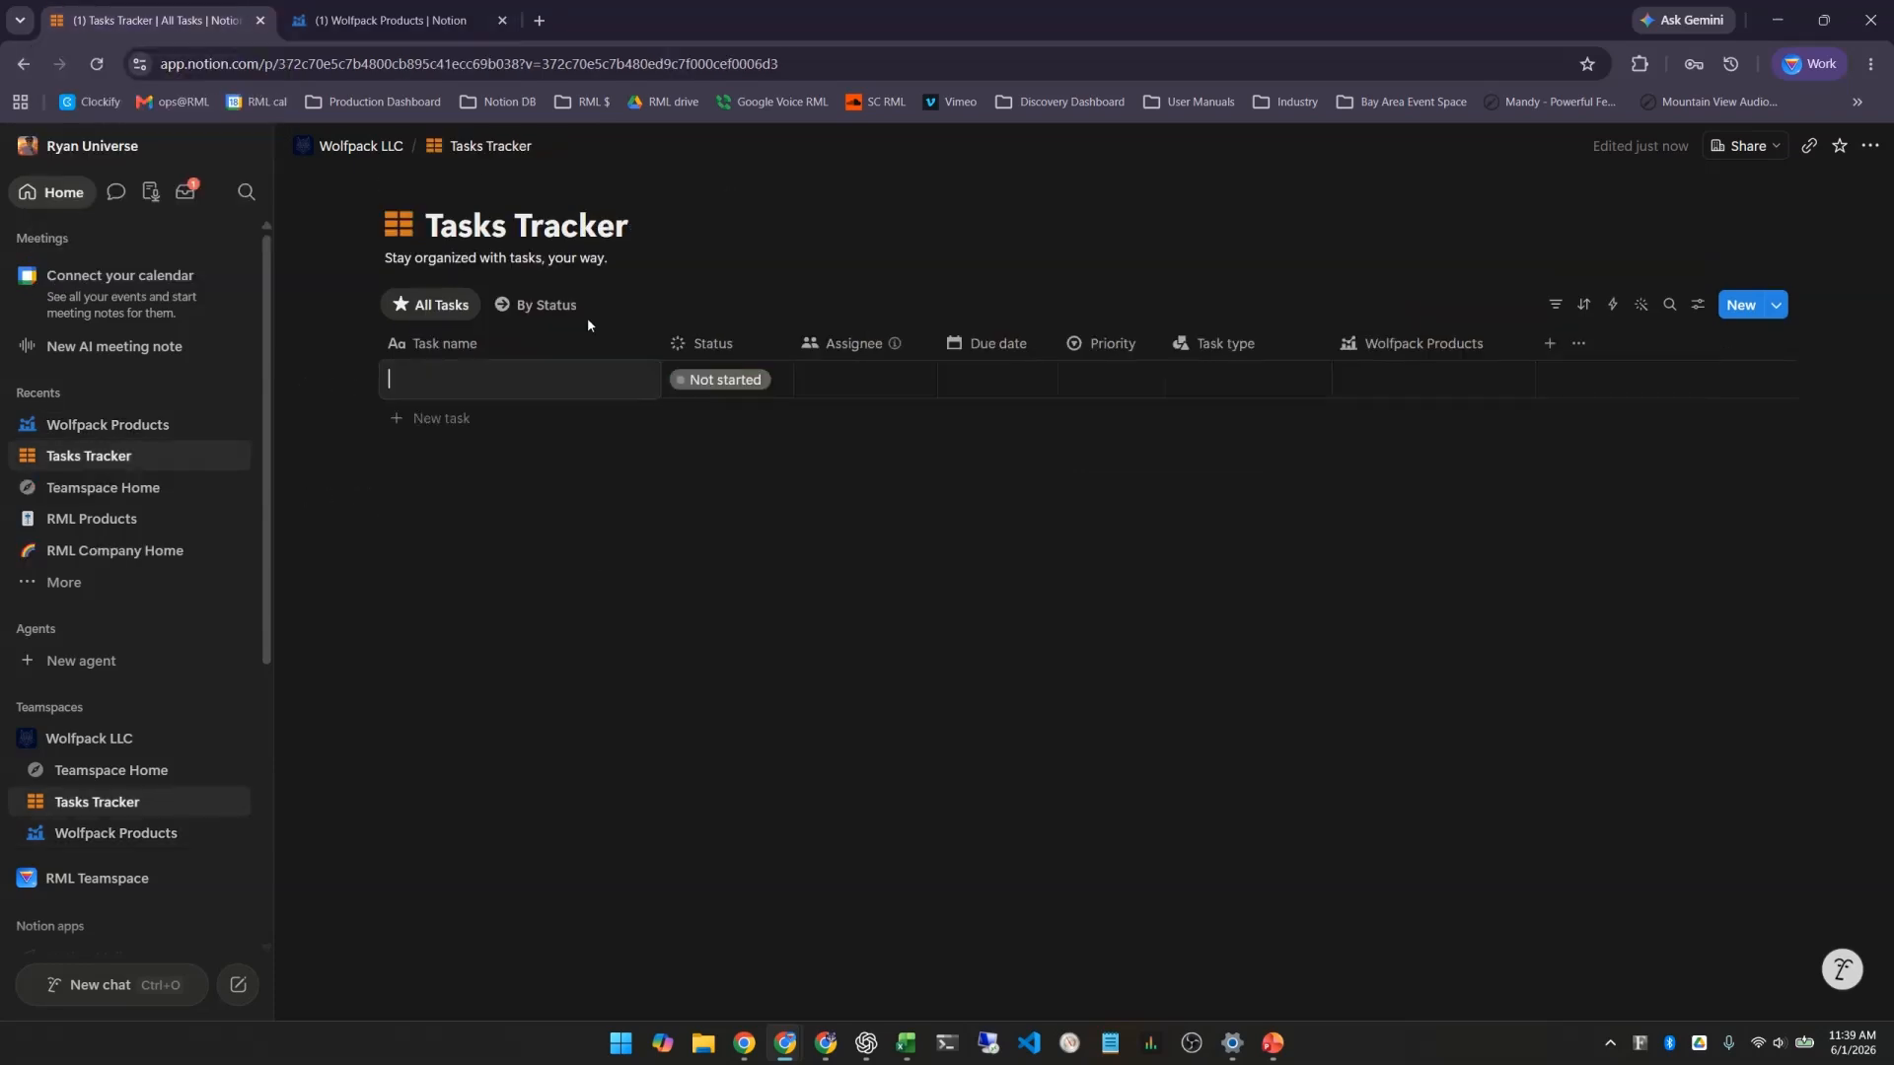
type("Produce \"Introducing Wolfpack LLC\" Post")
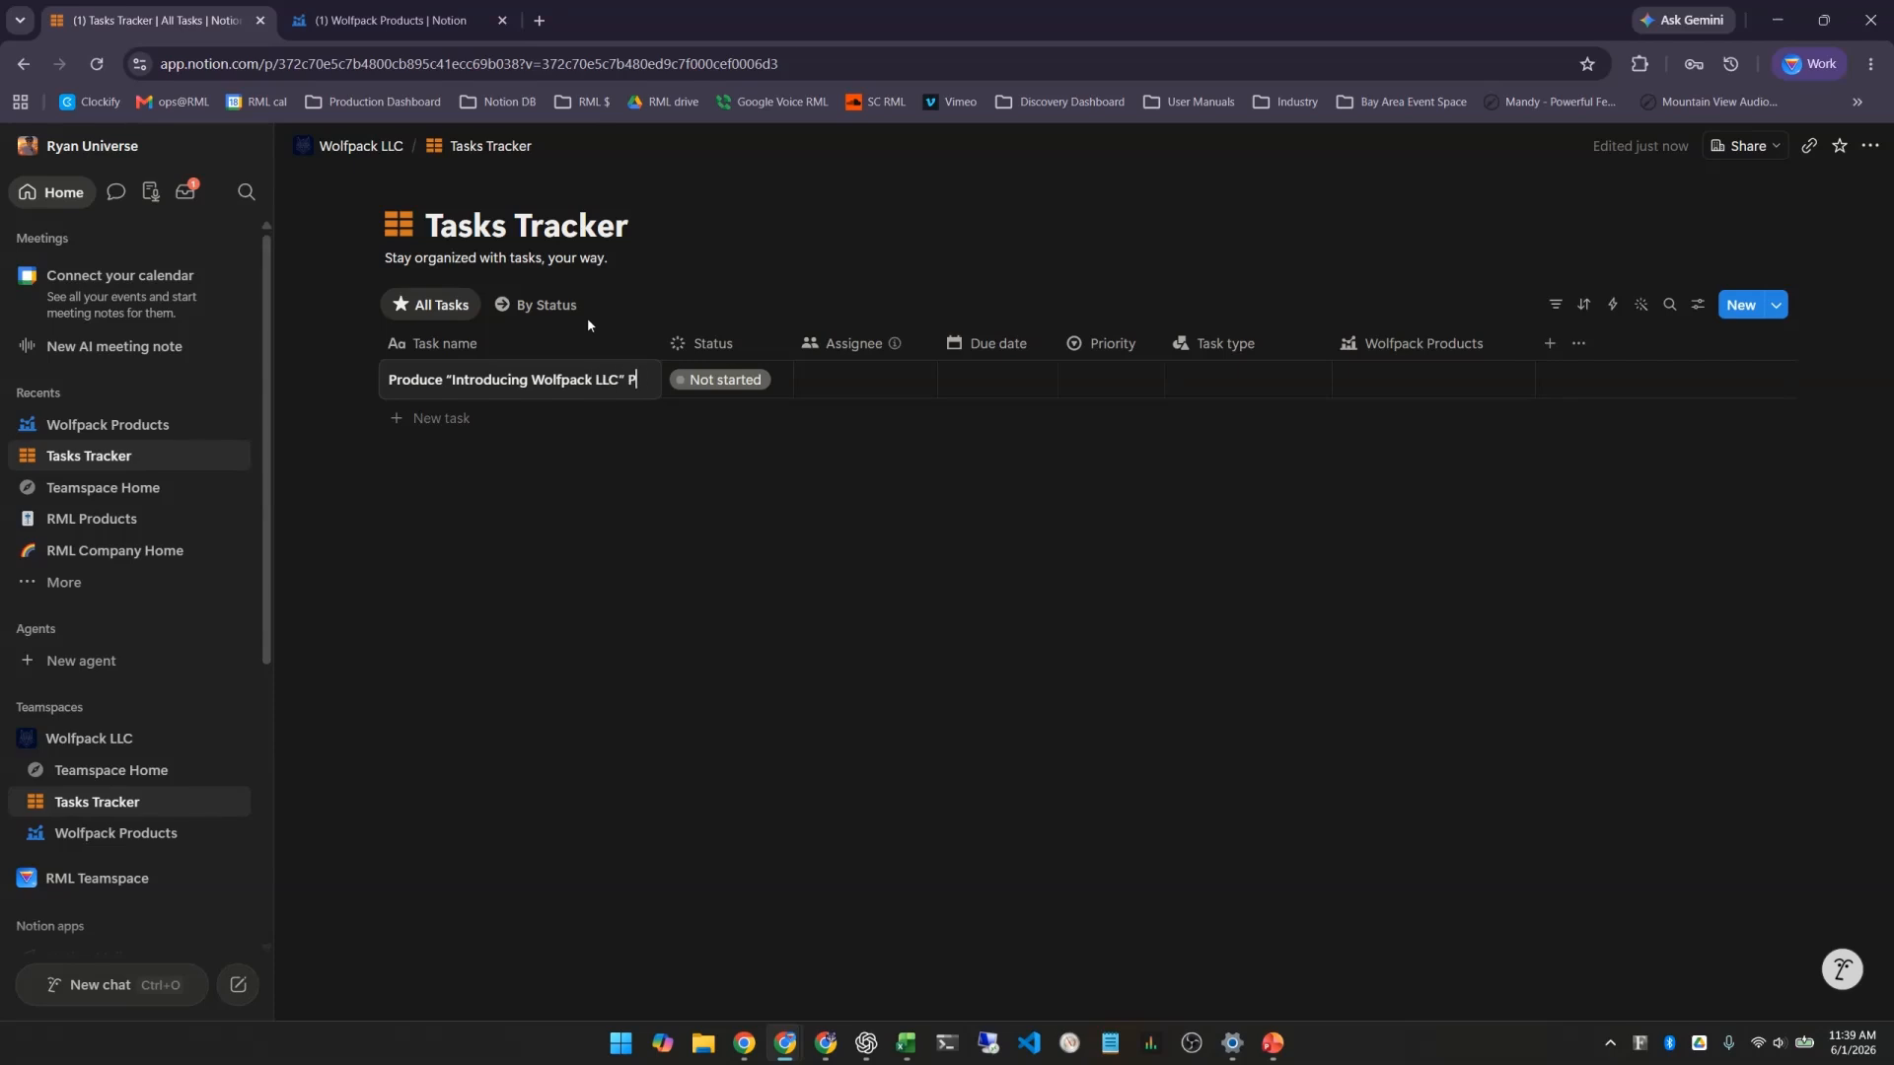
key("Return")
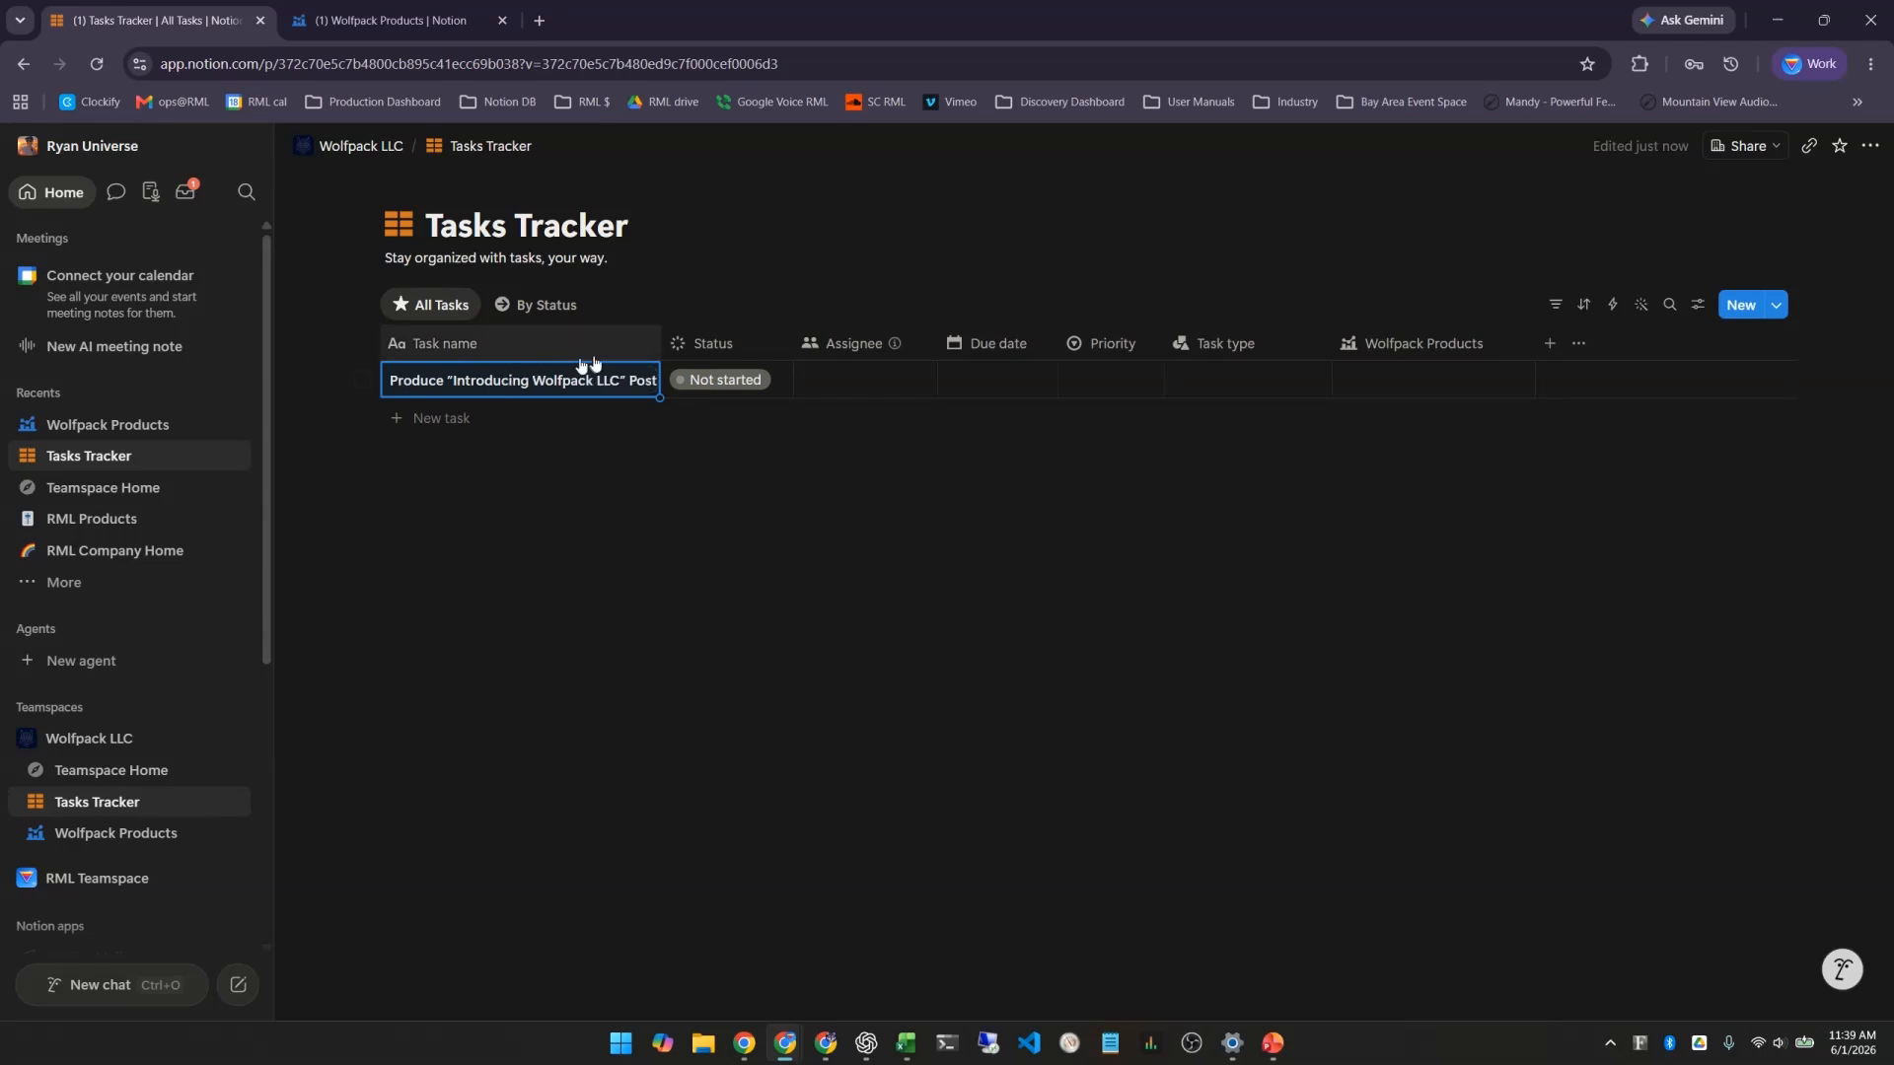
left_click(634, 382)
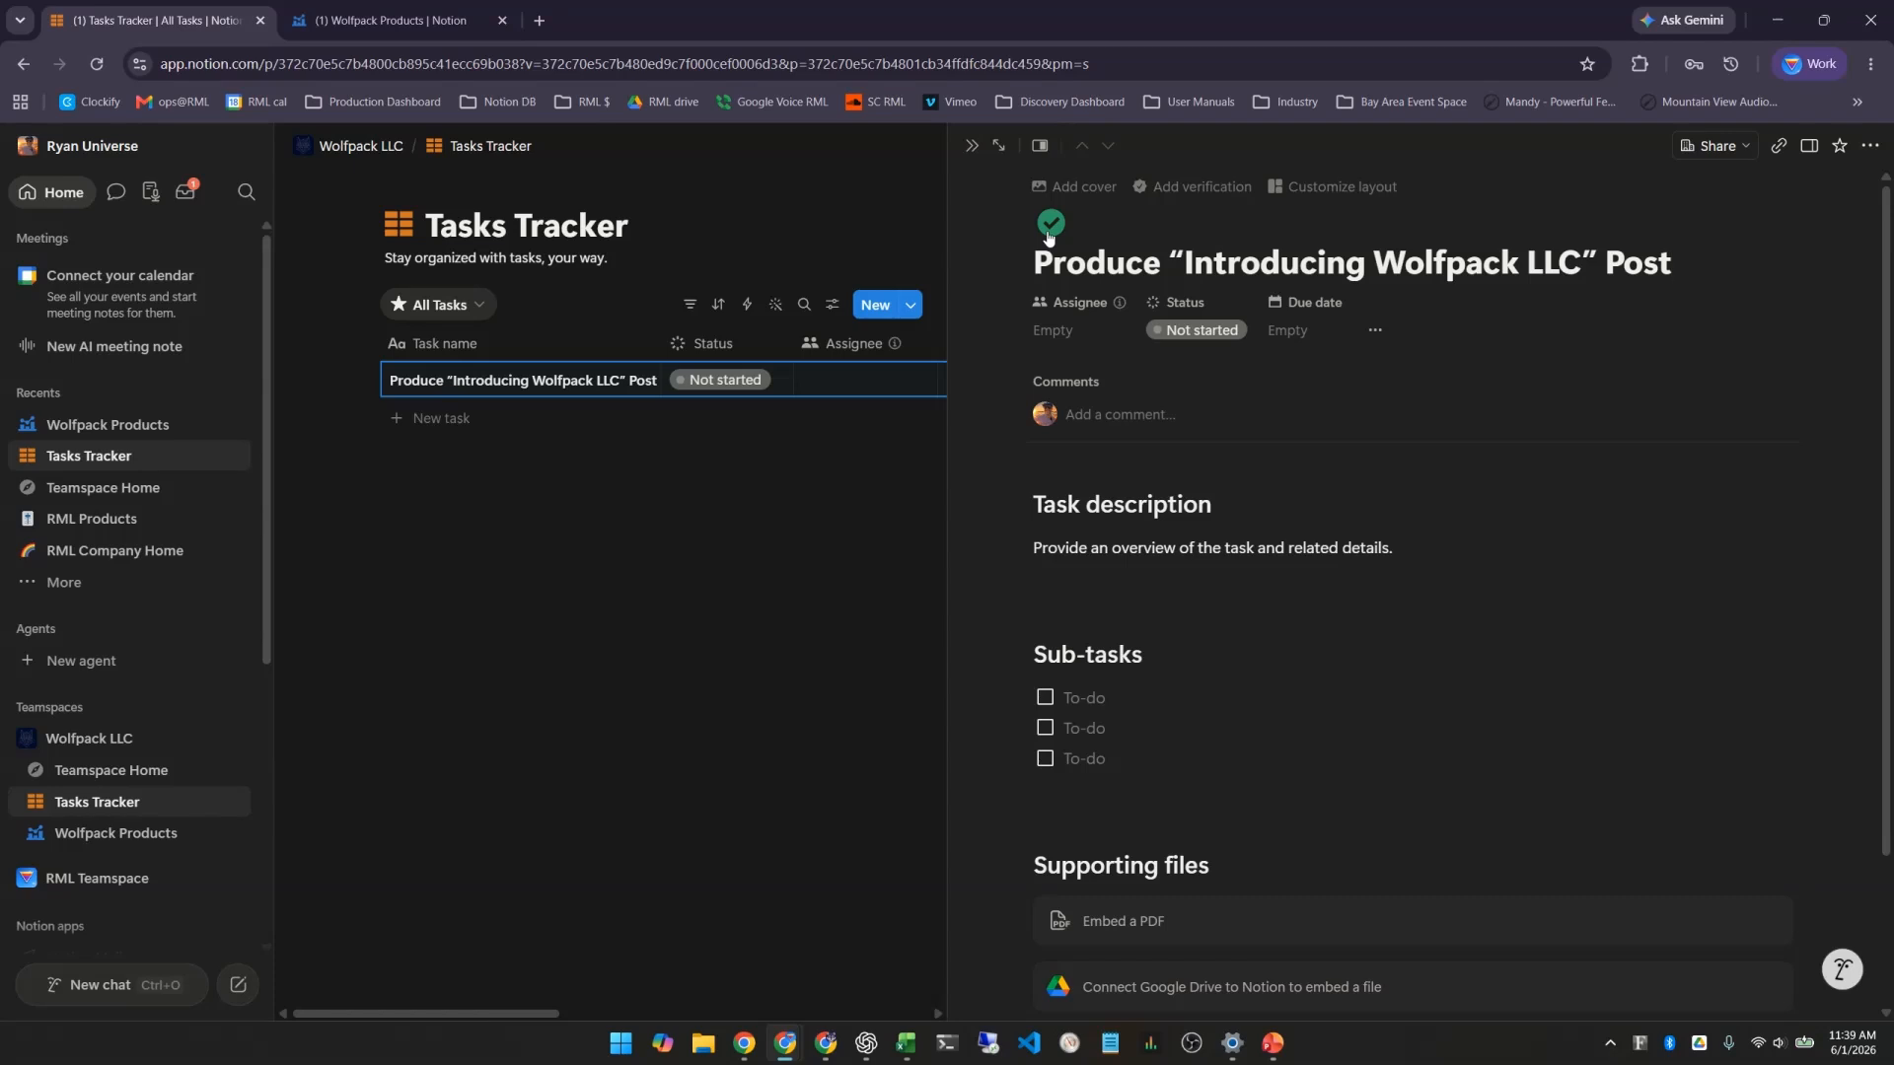
left_click(972, 147)
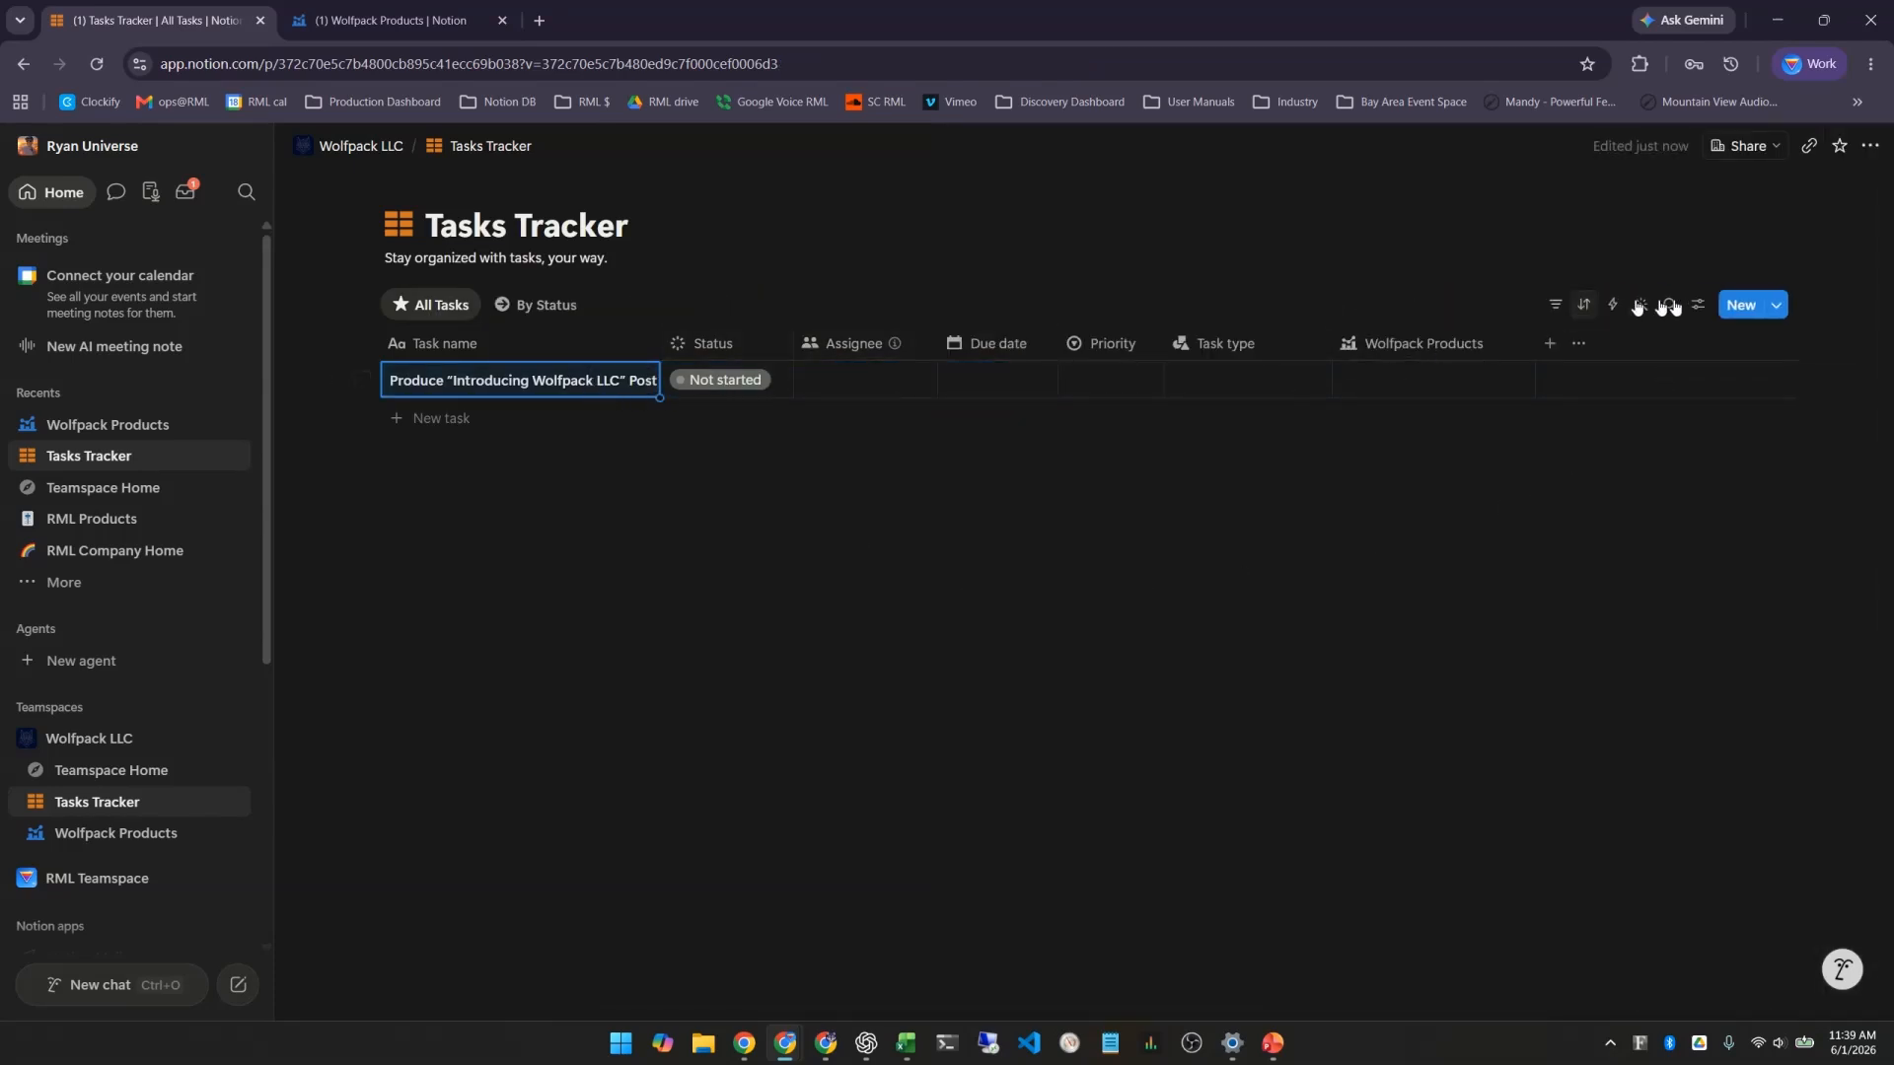
Create a blank task from the New task template and close its page
left_click(1775, 305)
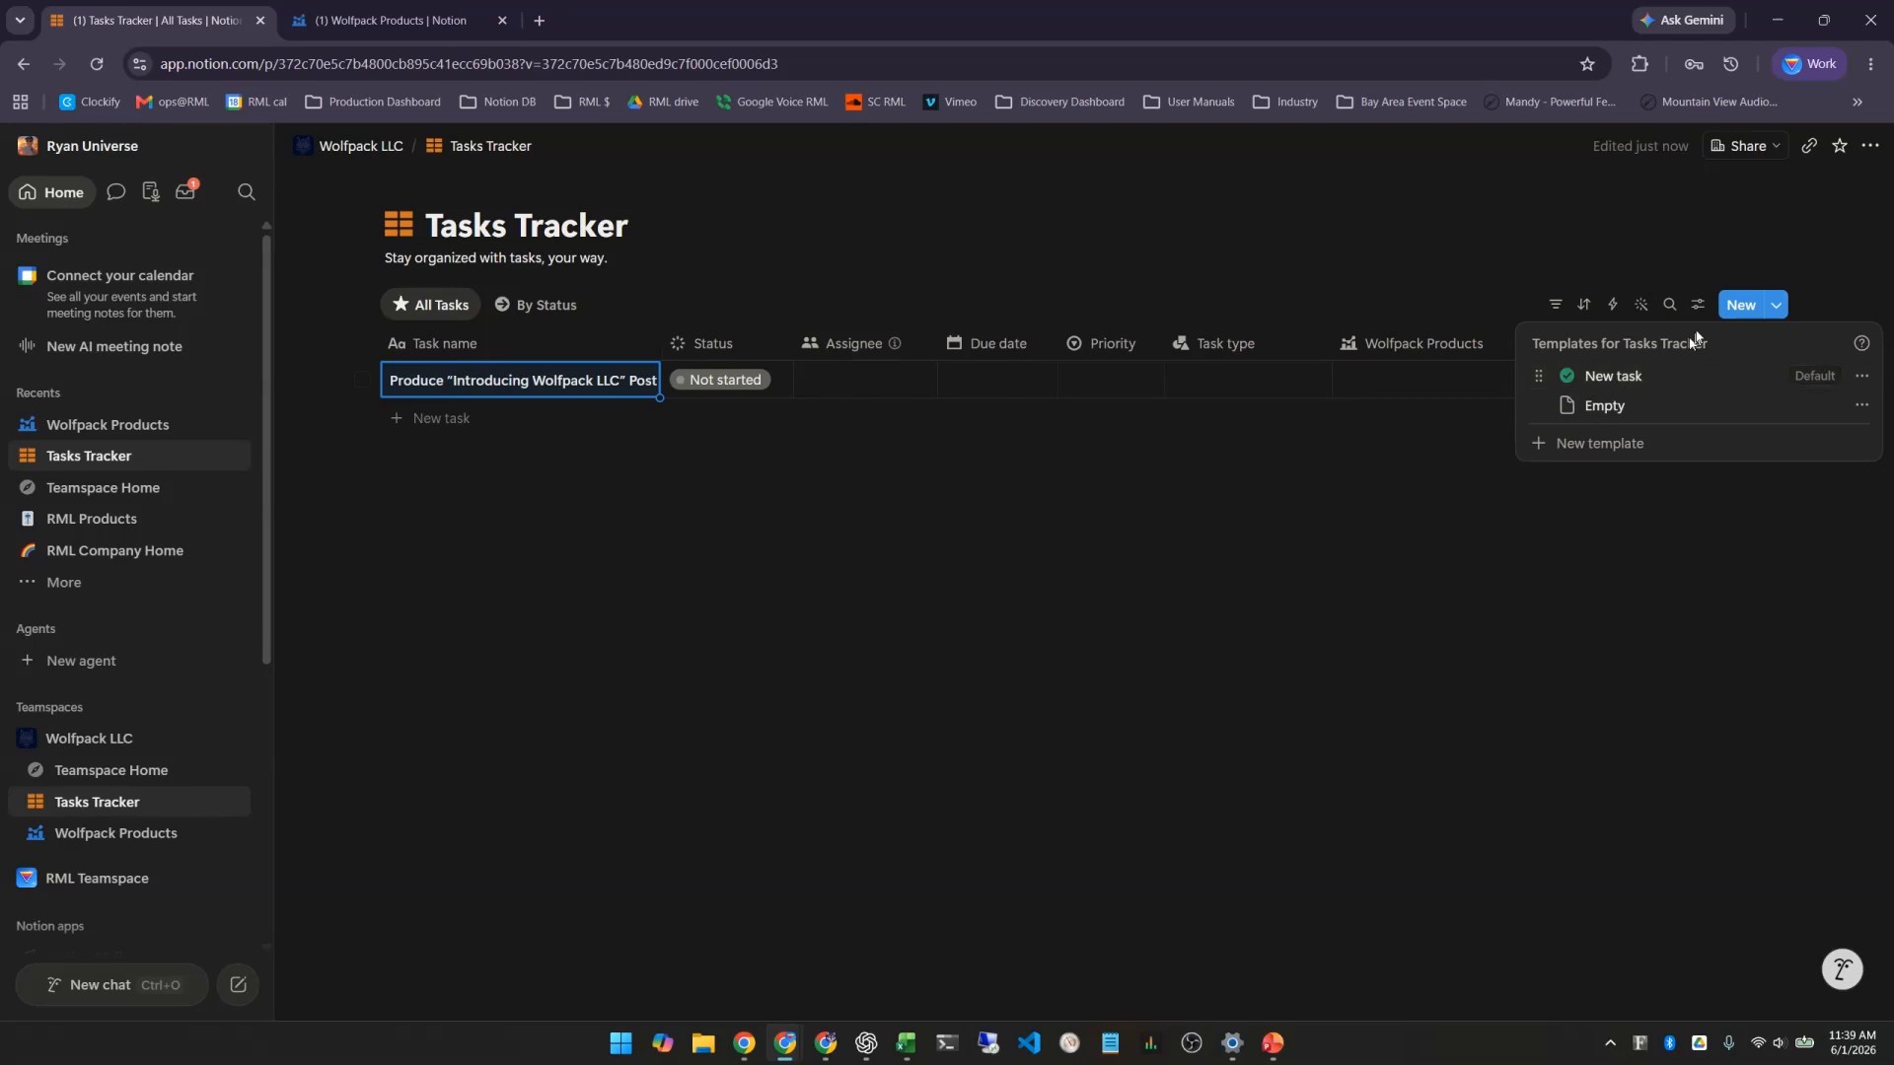
left_click(1775, 305)
left_click(1775, 304)
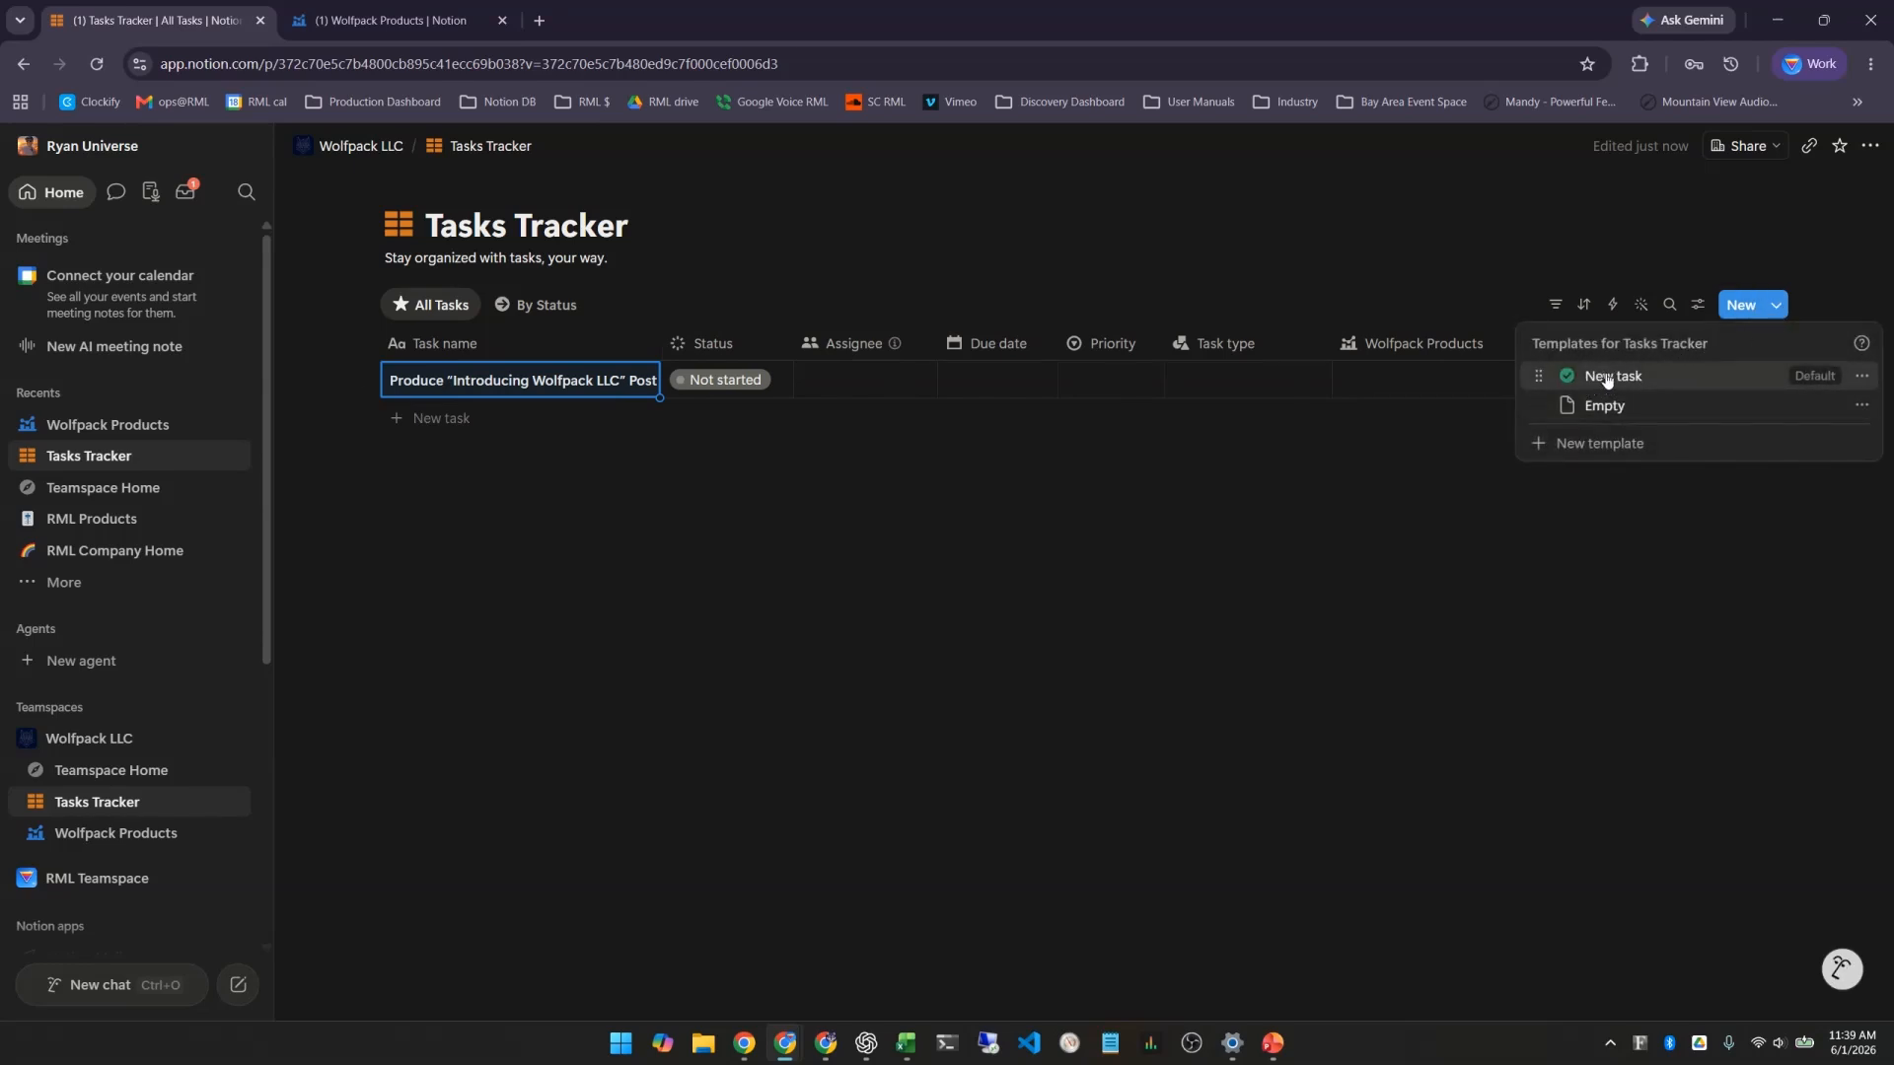
left_click(1674, 384)
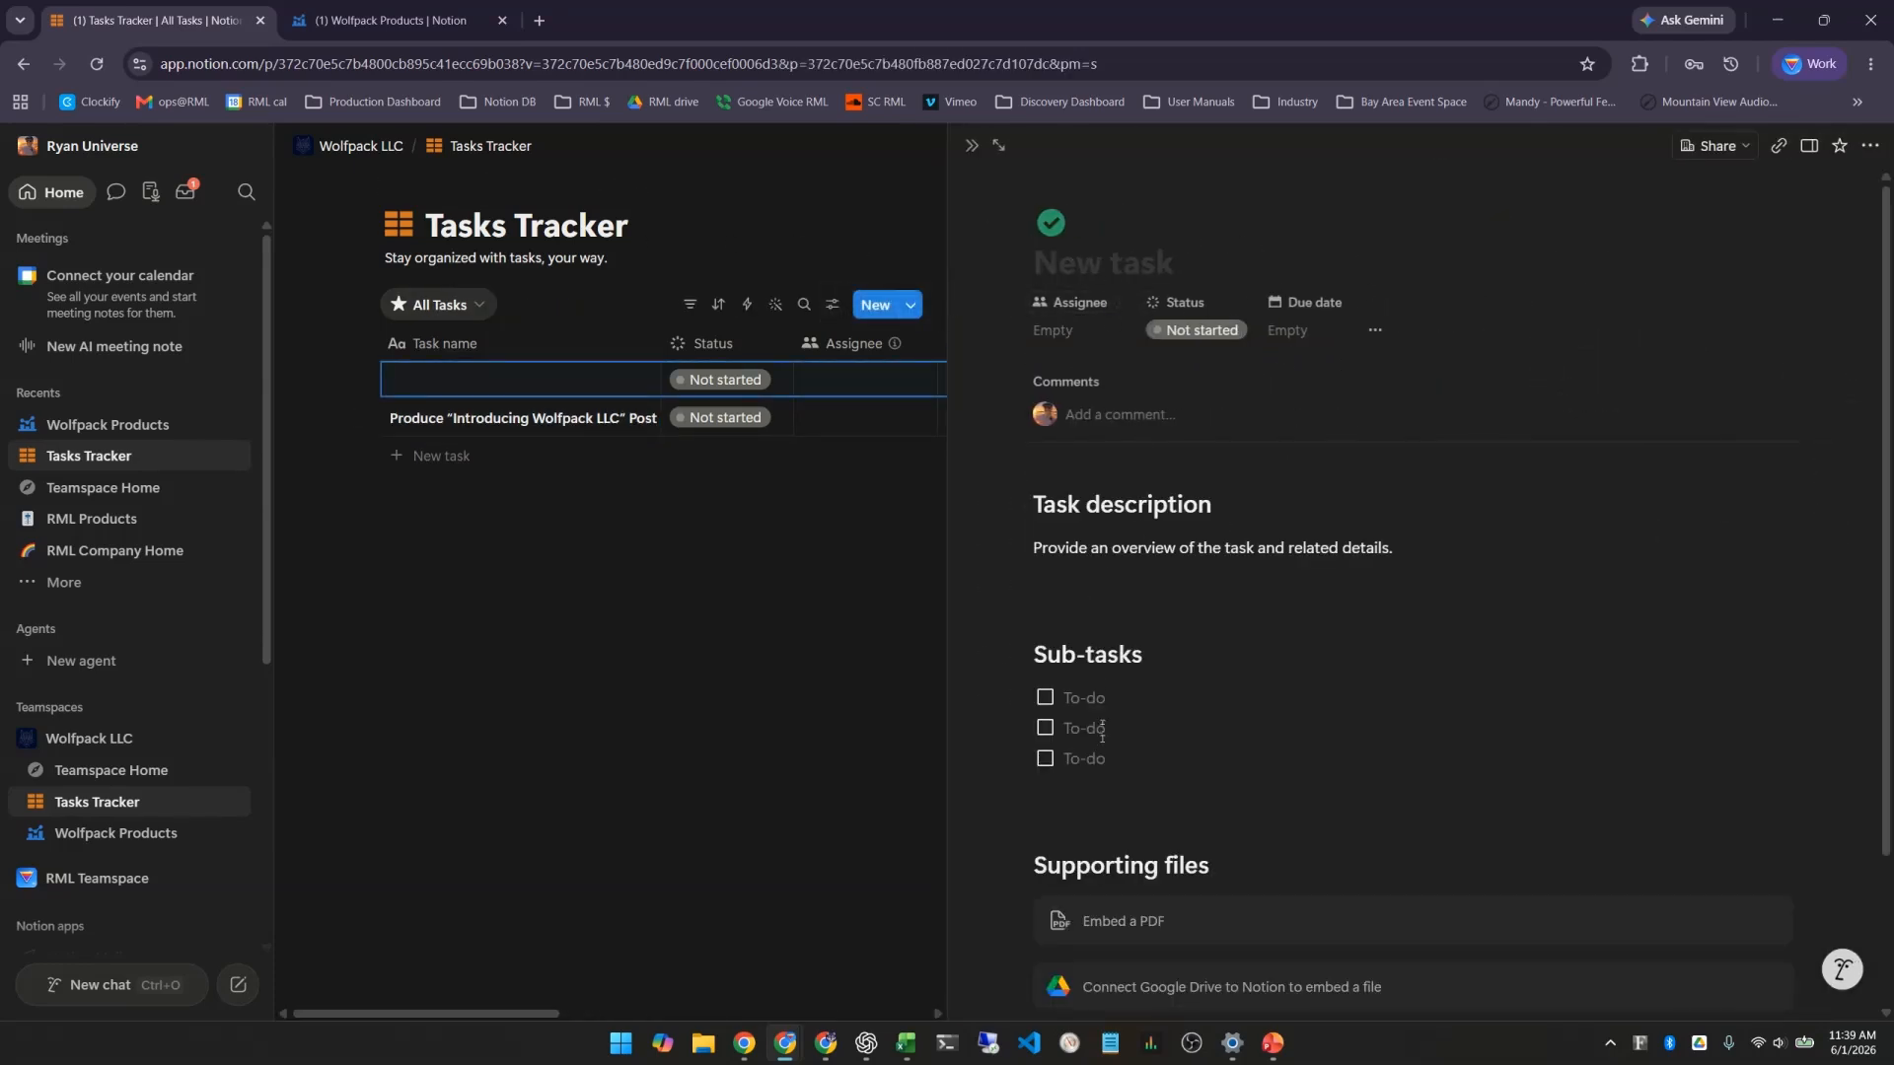
scroll(1141, 657, "down", 2)
left_click(675, 557)
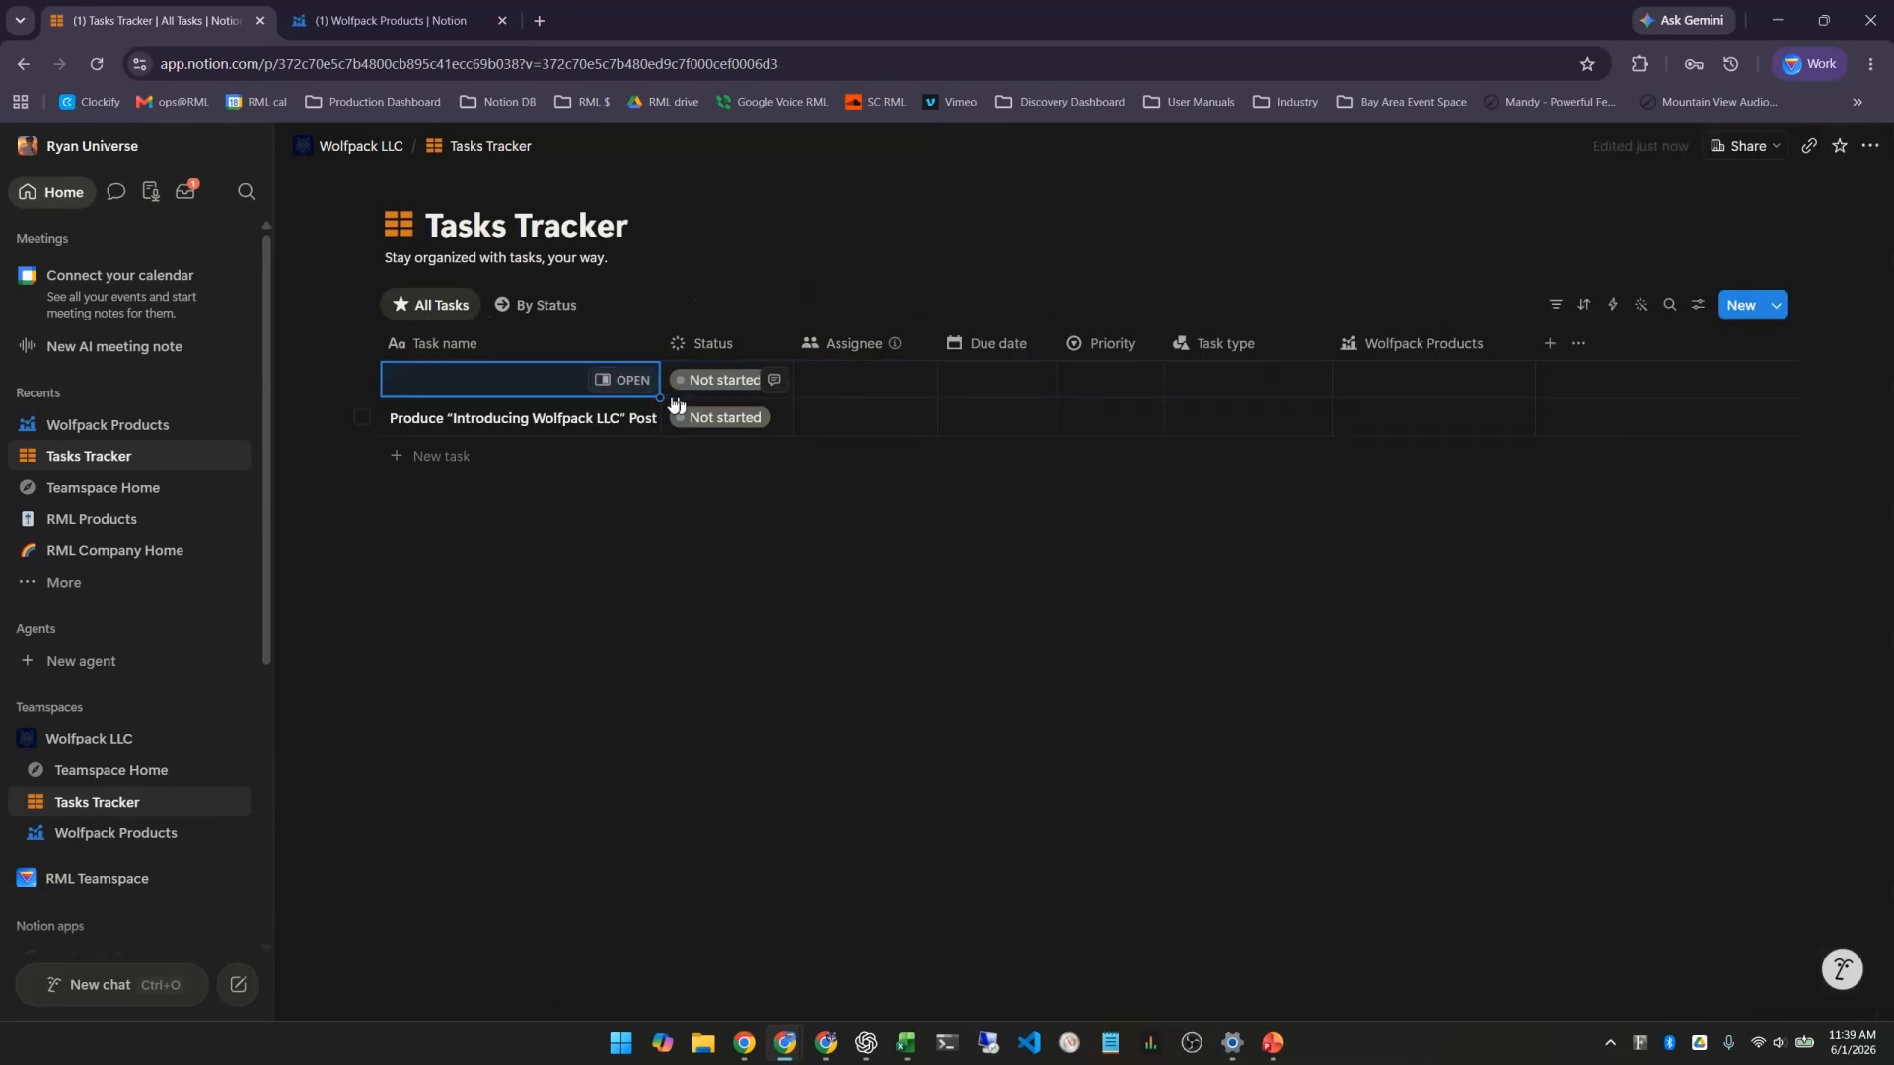
Review the description, sub-tasks and supporting files sections on the “Introducing Wolfpack LLC” task page
left_click(636, 419)
scroll(1258, 651, "down", 2)
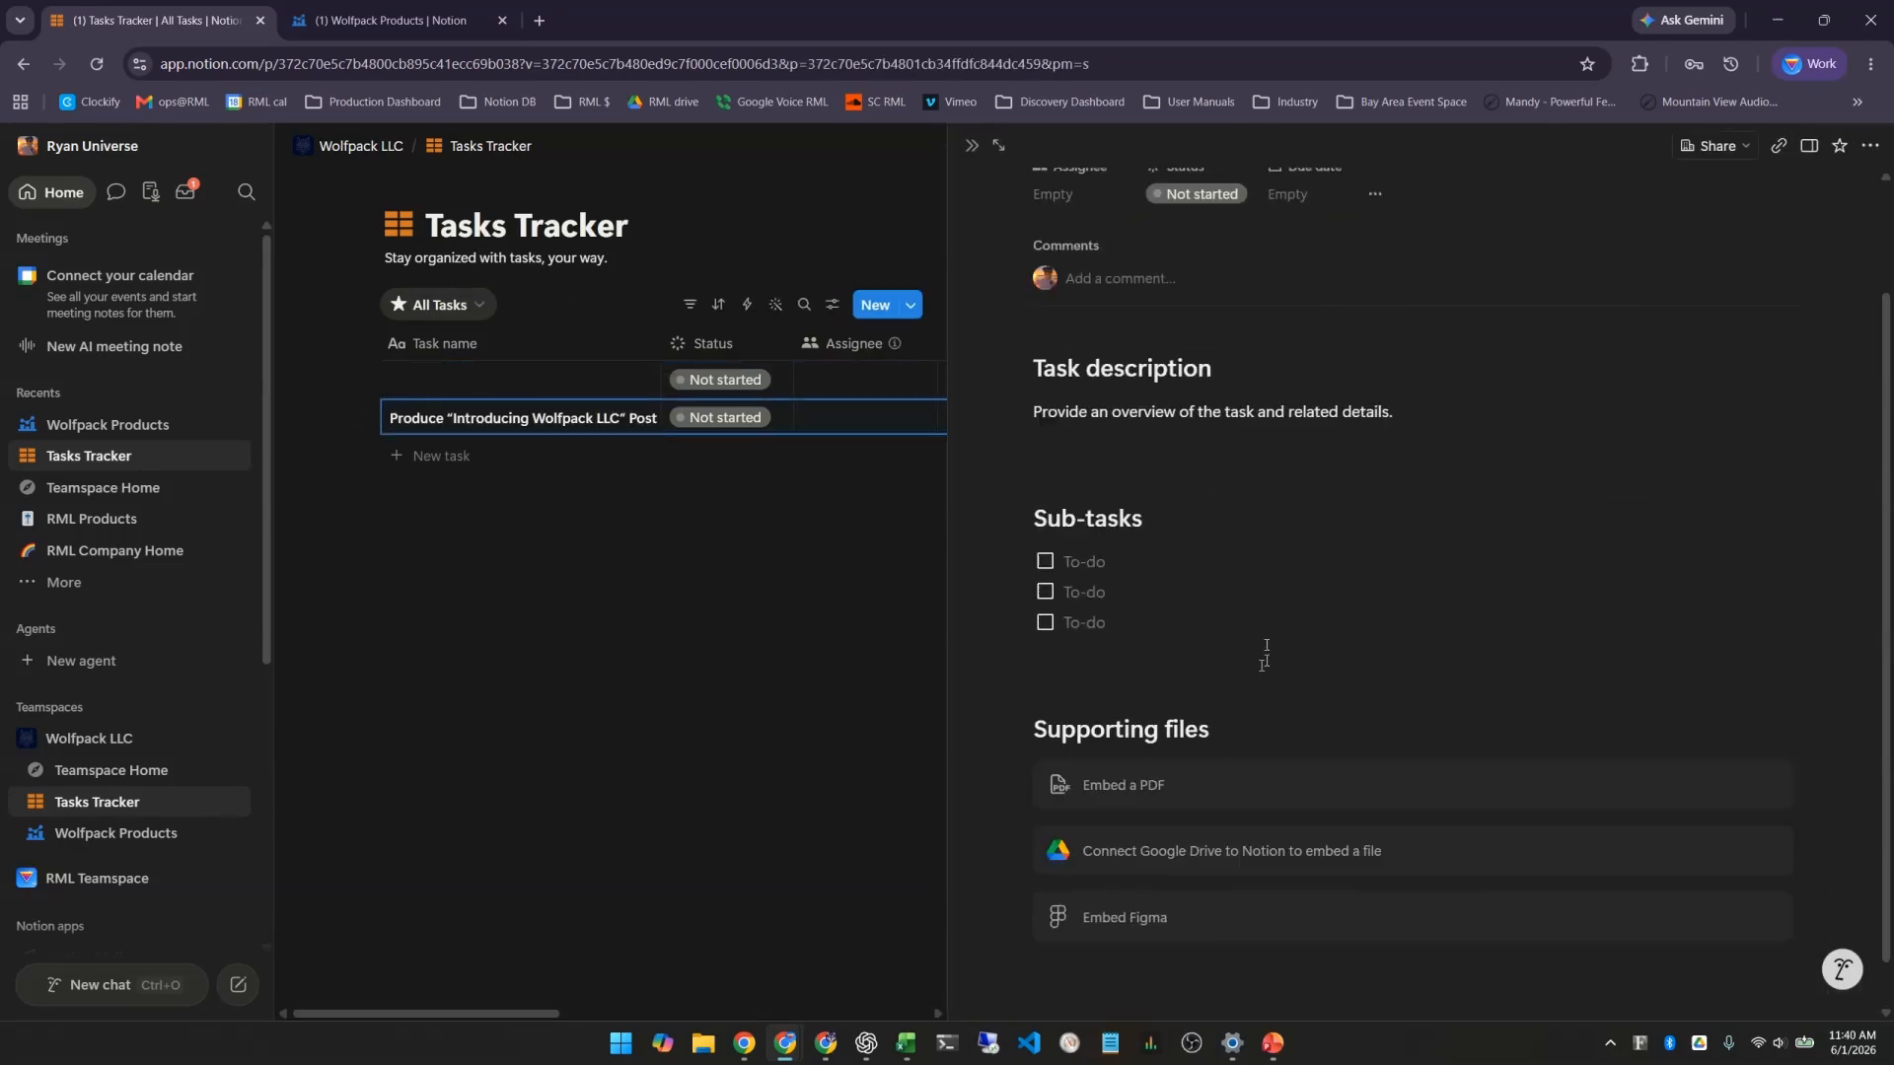
scroll(1256, 652, "up", 2)
scroll(1257, 624, "down", 2)
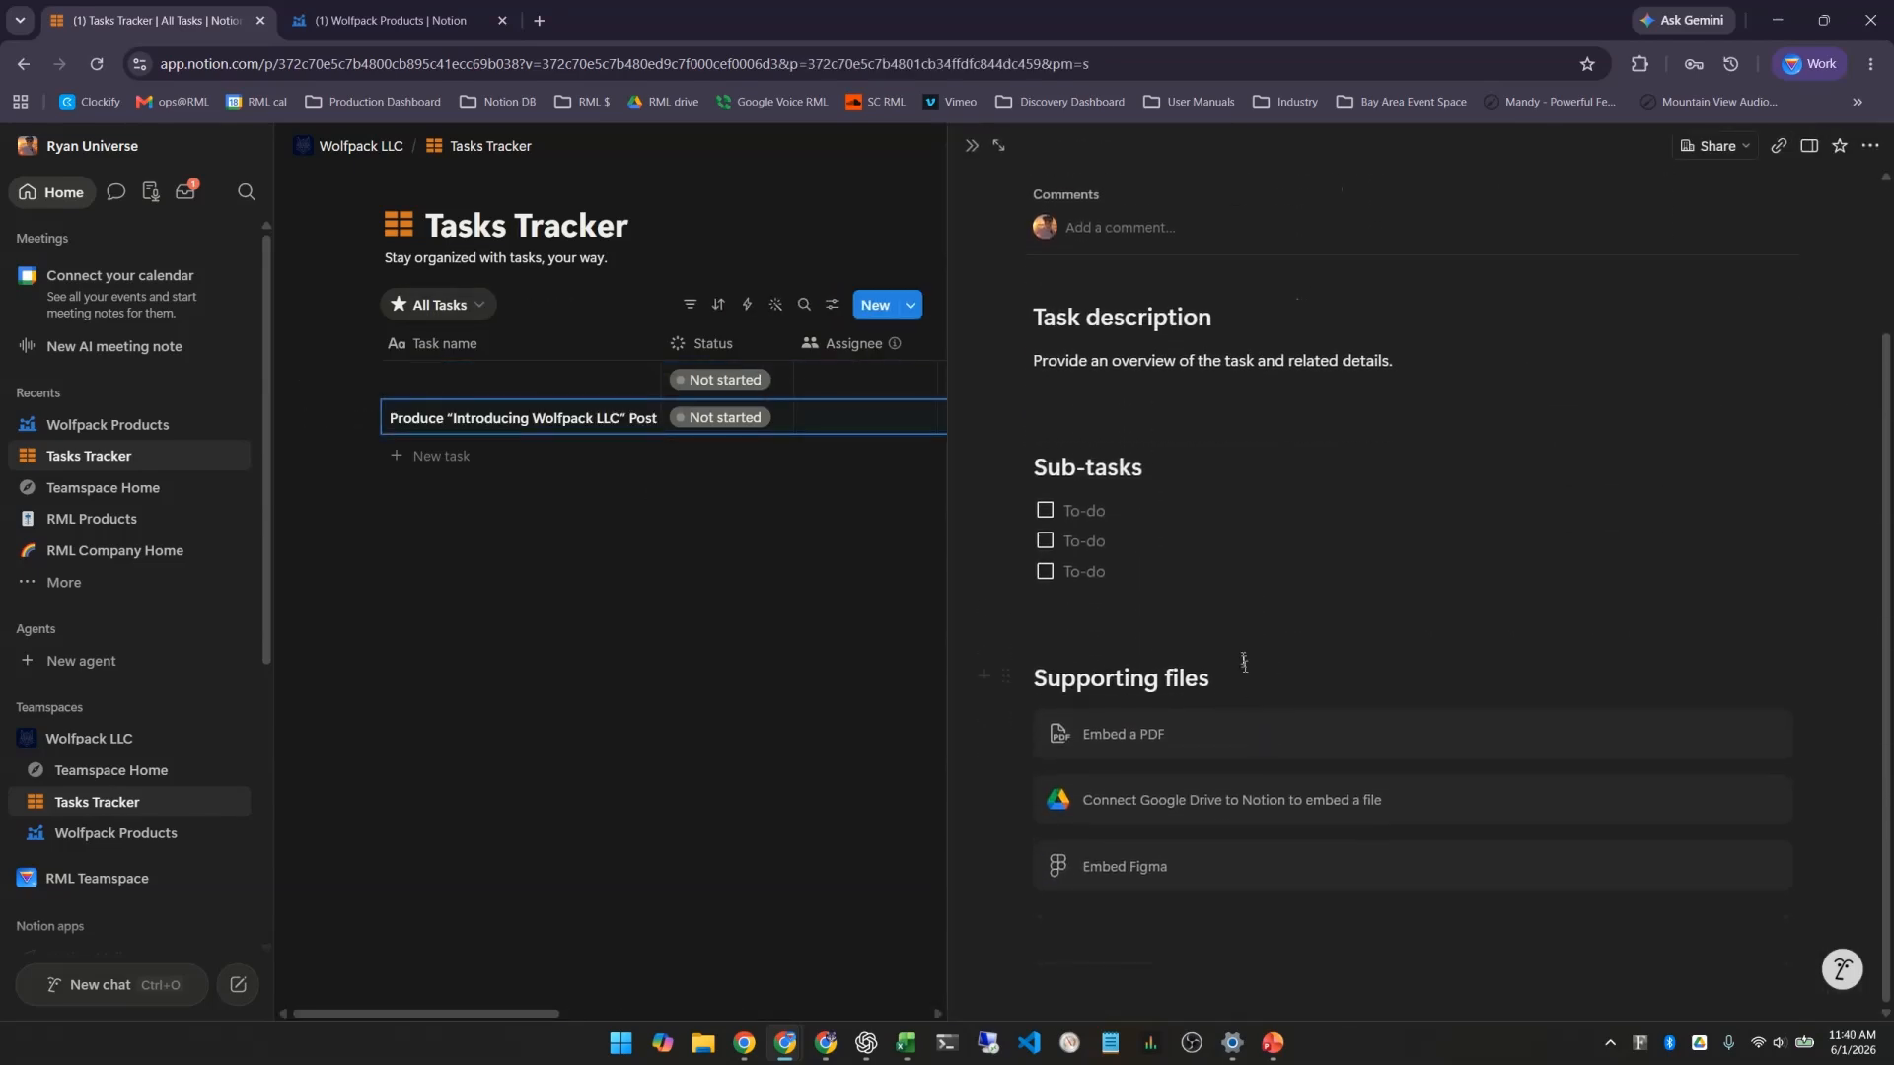
scroll(1239, 664, "up", 2)
left_click(972, 145)
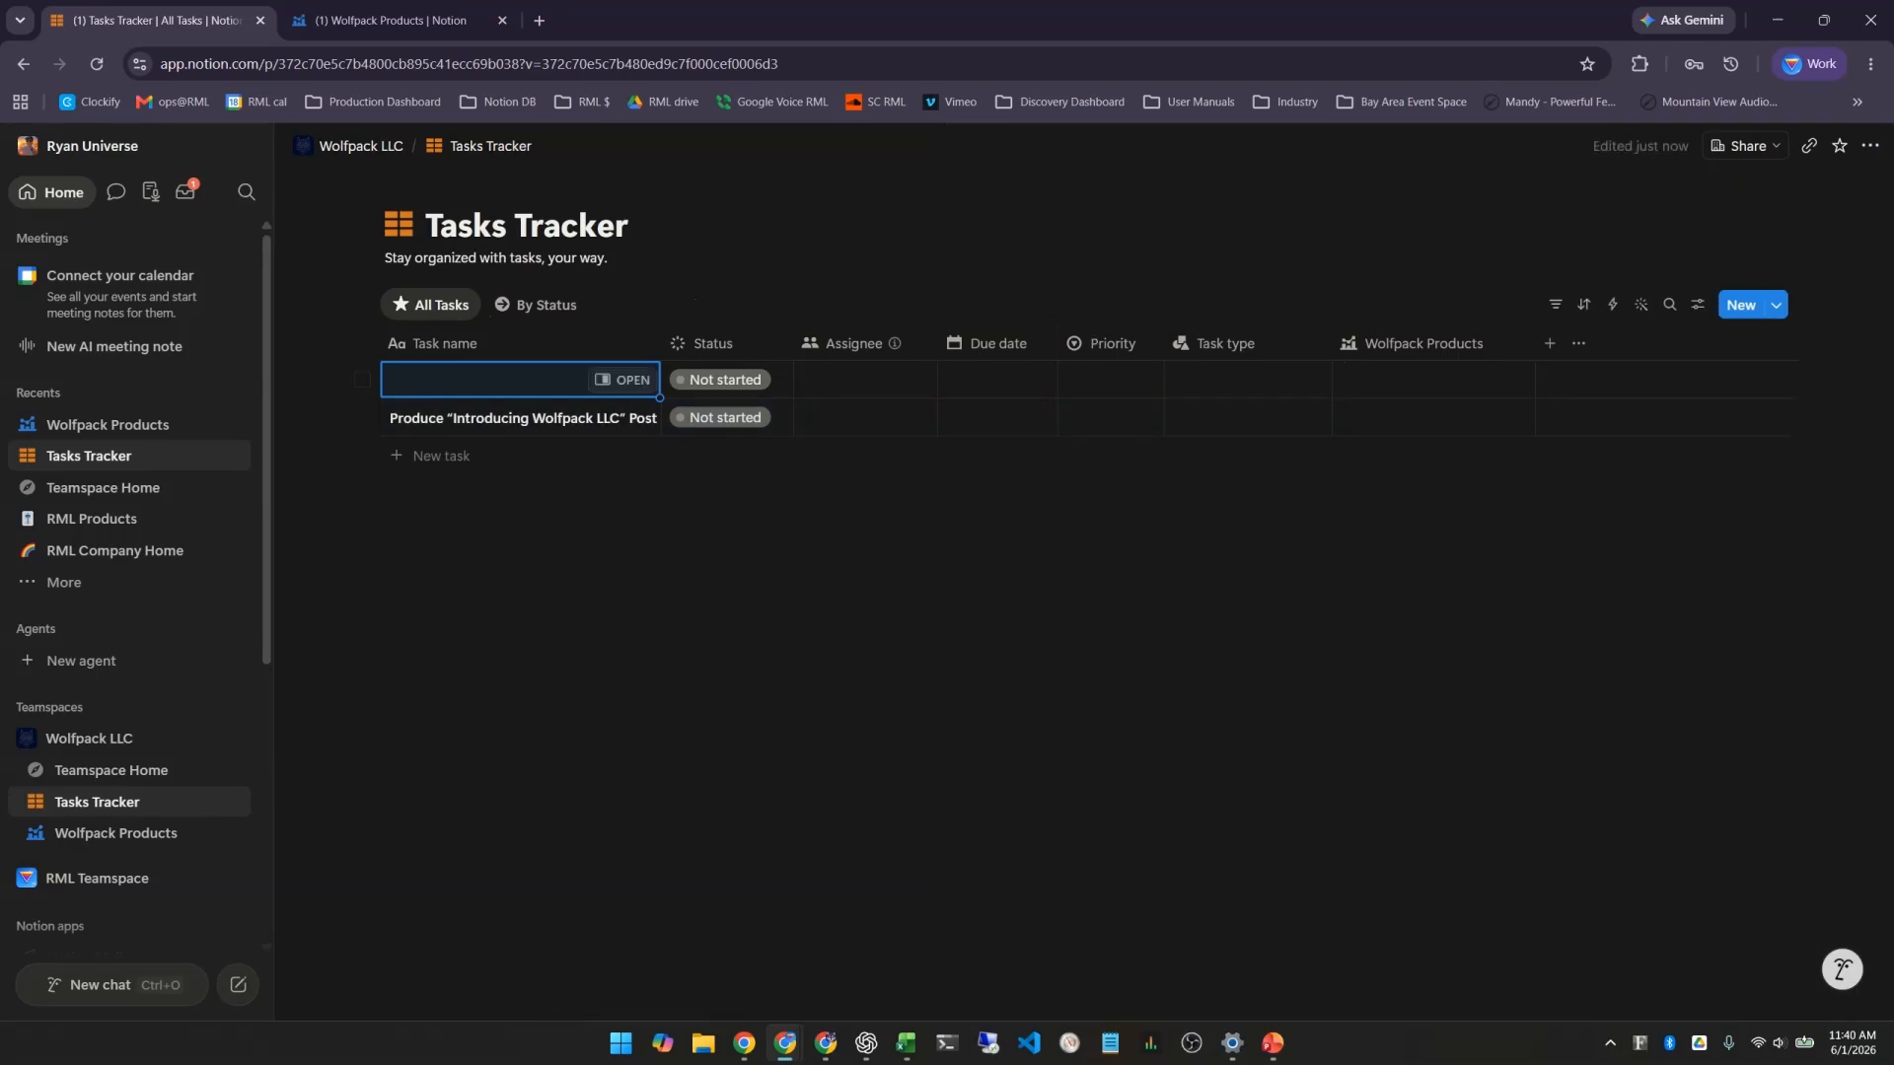
Create another blank task from the New task template and close it without choosing a new page icon
left_click(1773, 305)
left_click(1613, 376)
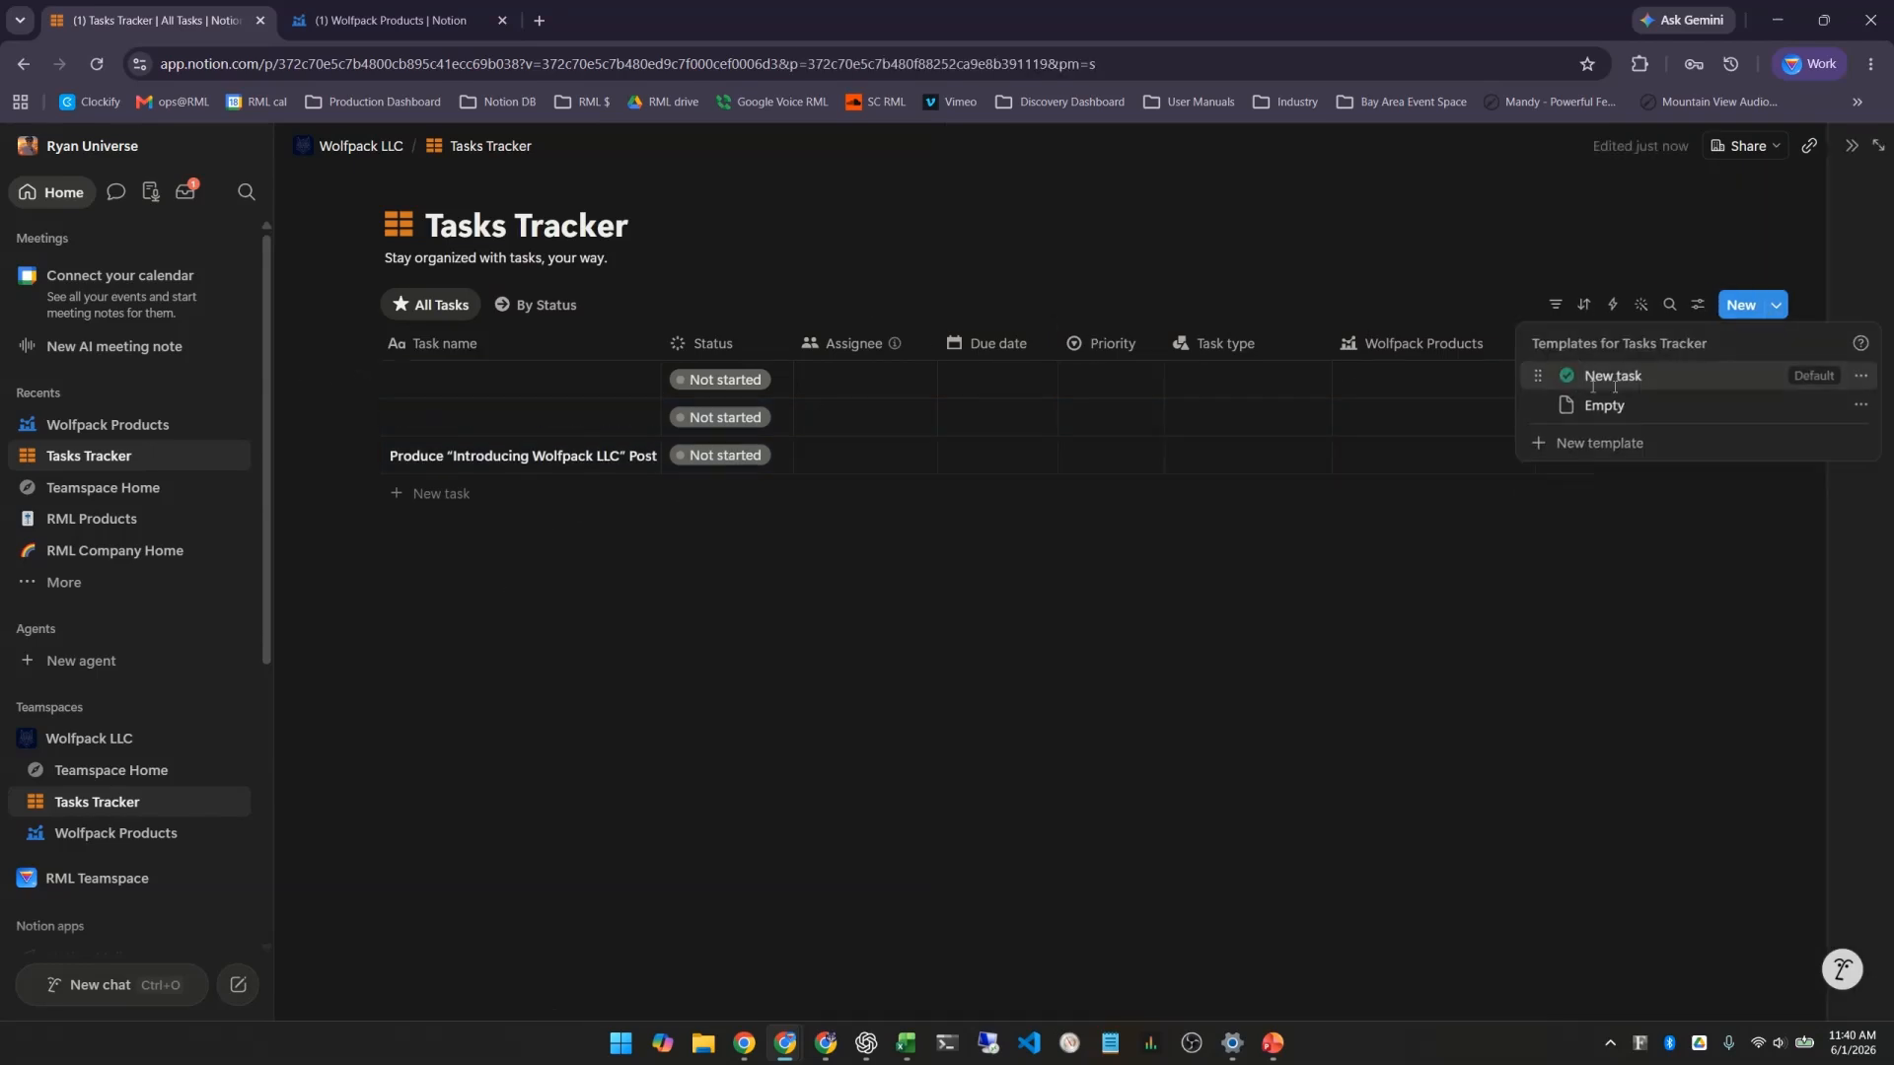
left_click(1046, 226)
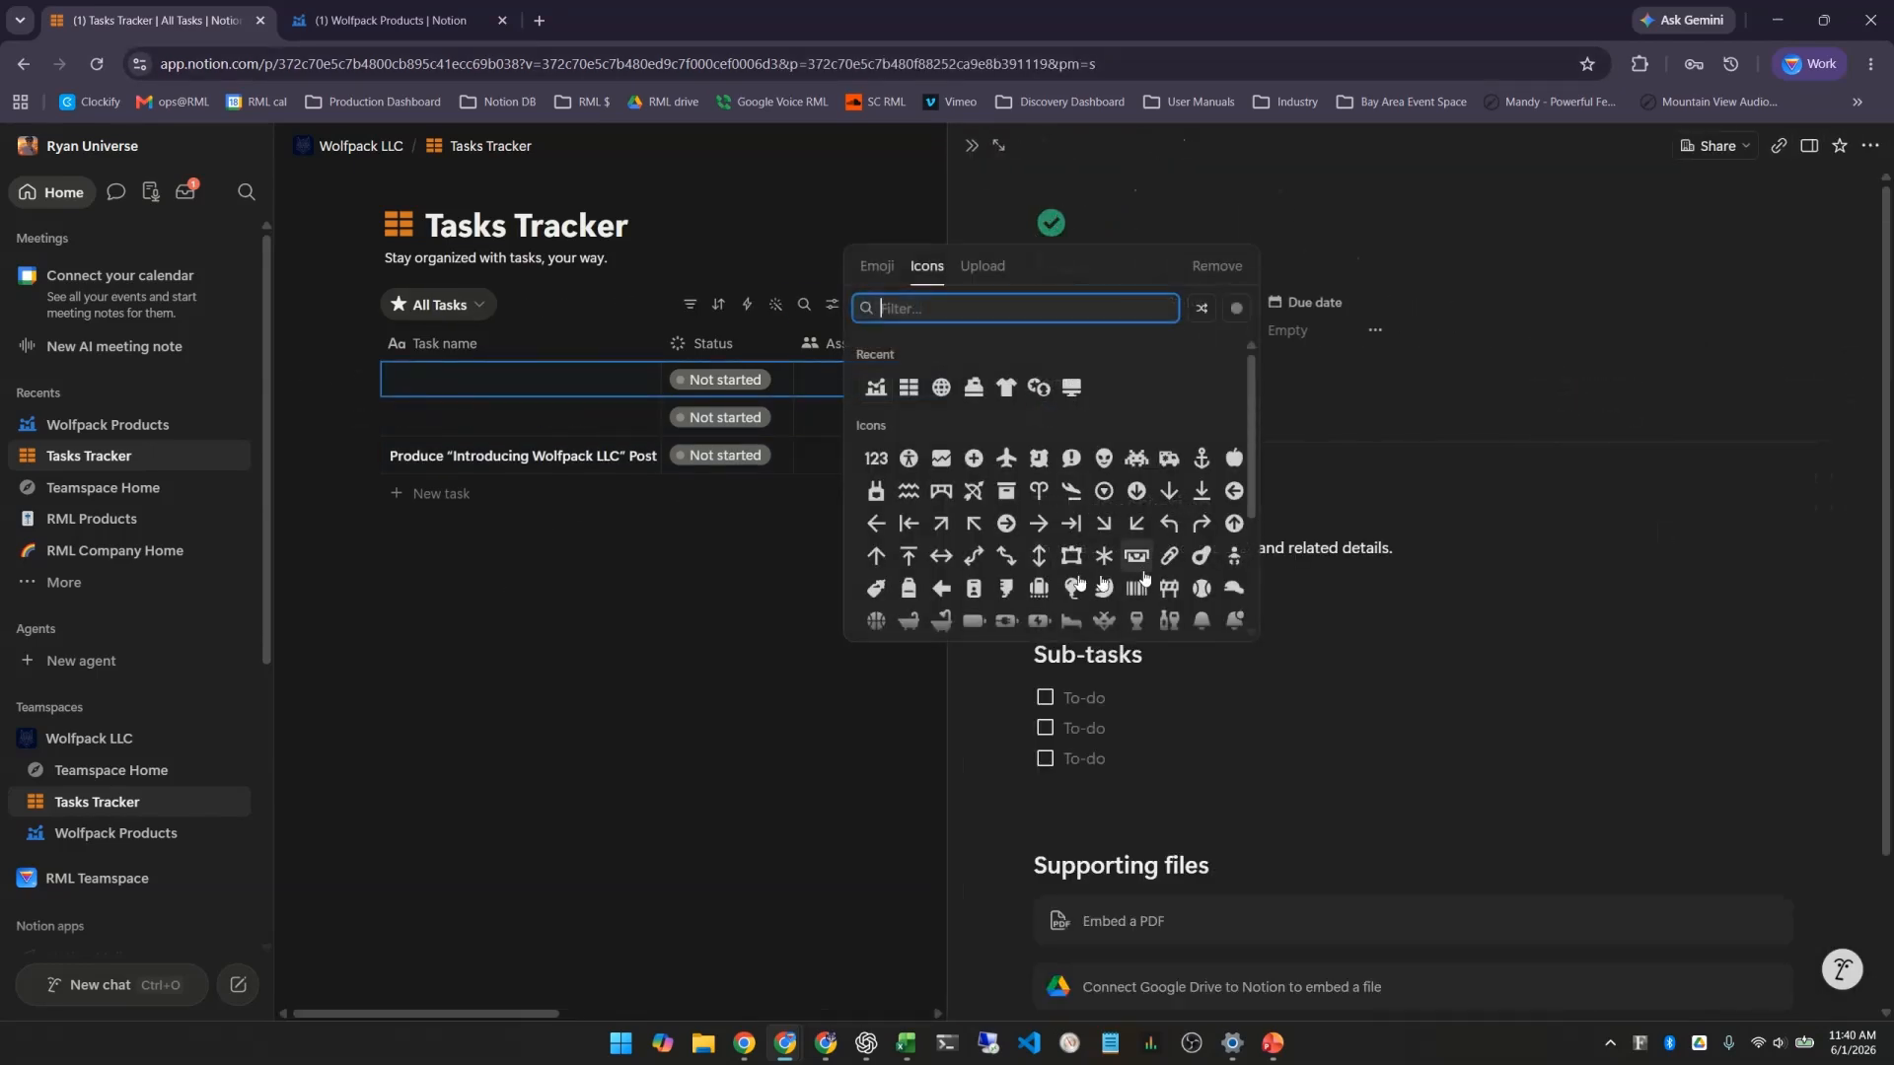
key("Escape")
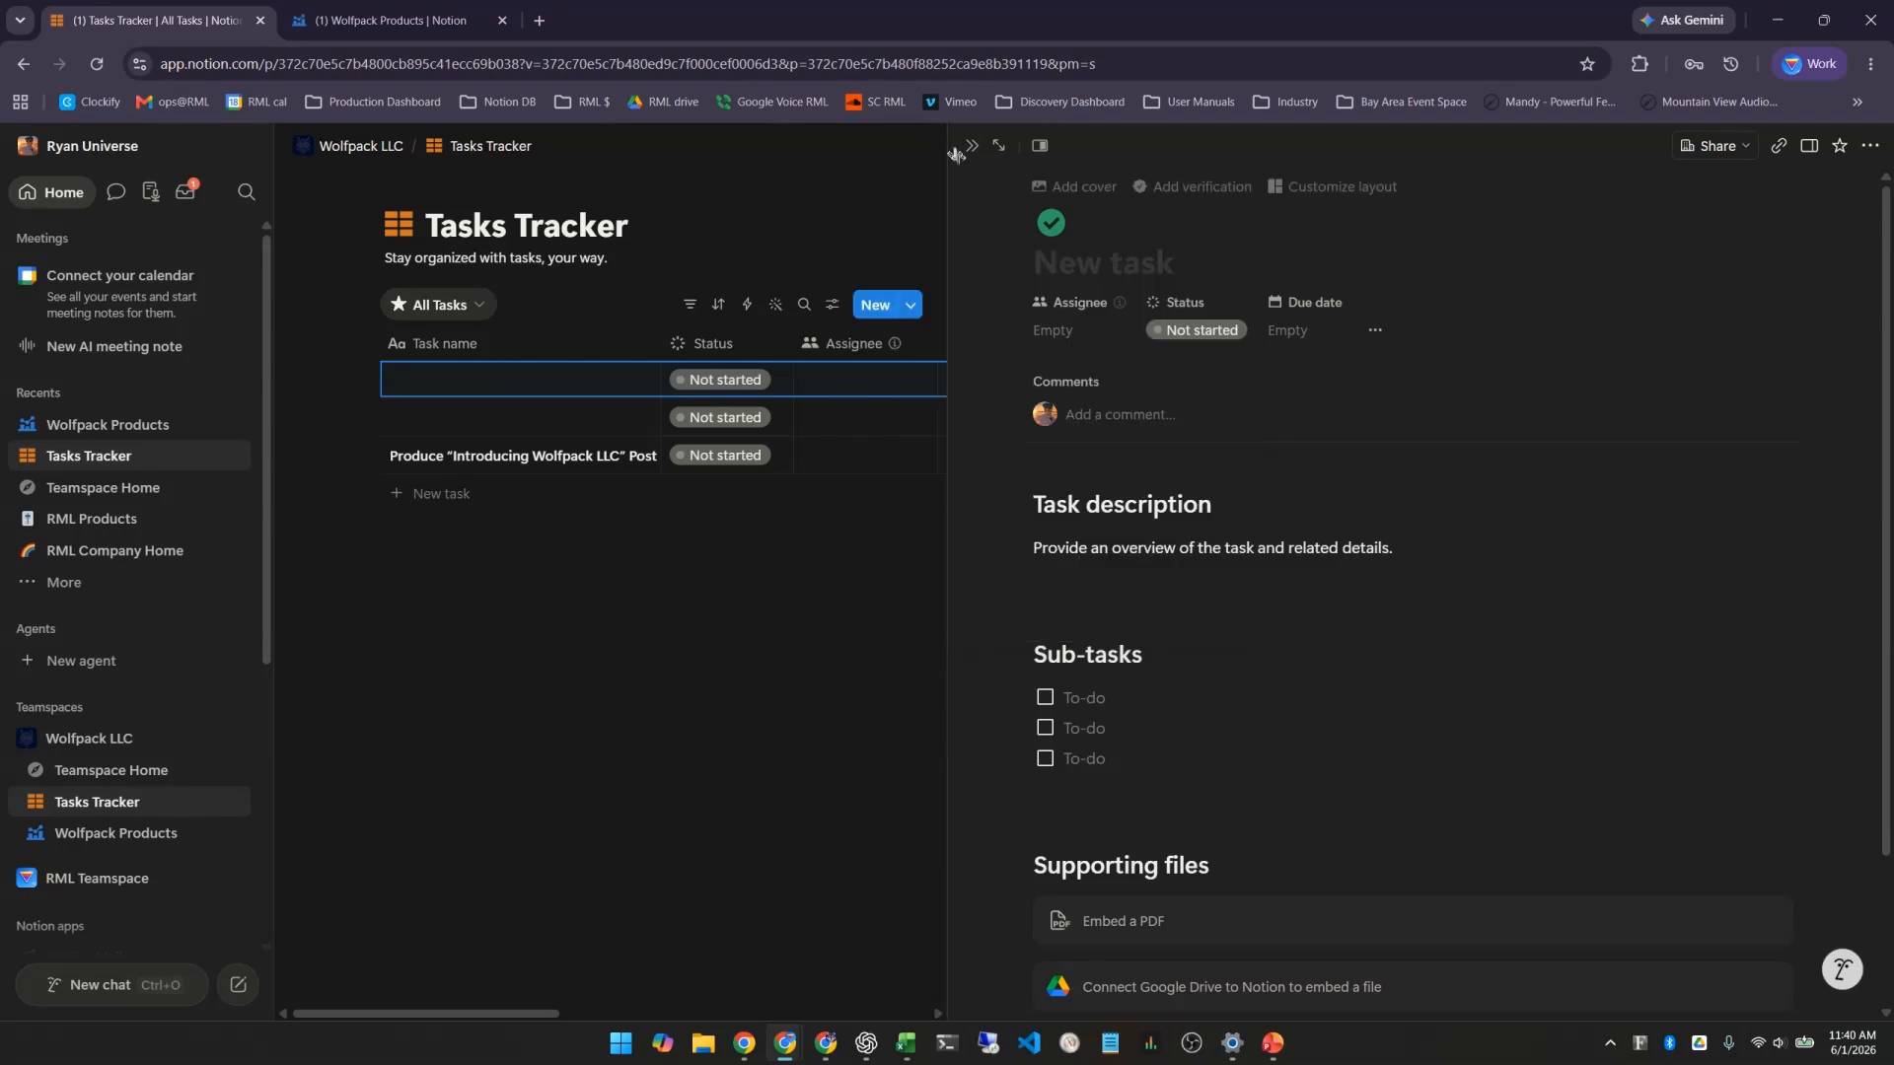
key("Escape")
Edit the New task template and change its page icon to the orange table grid icon
left_click(1771, 302)
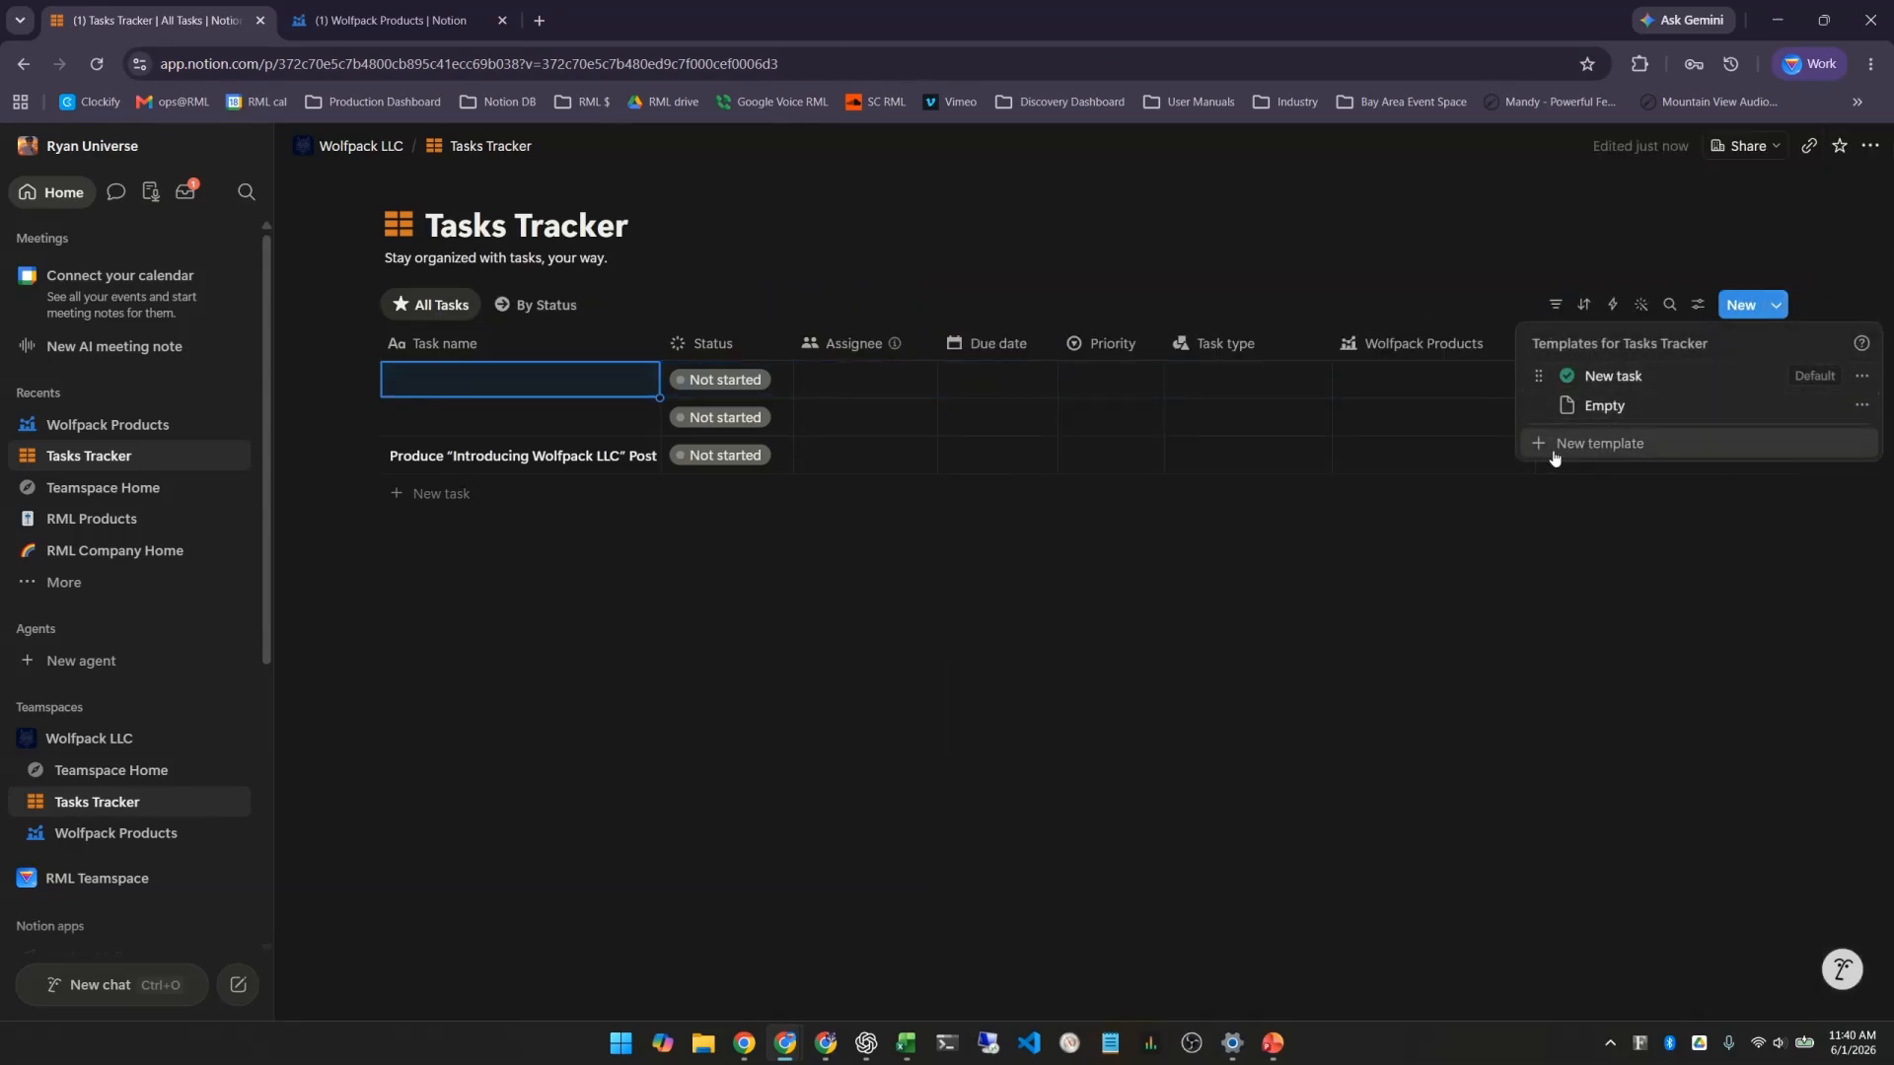
left_click(1861, 375)
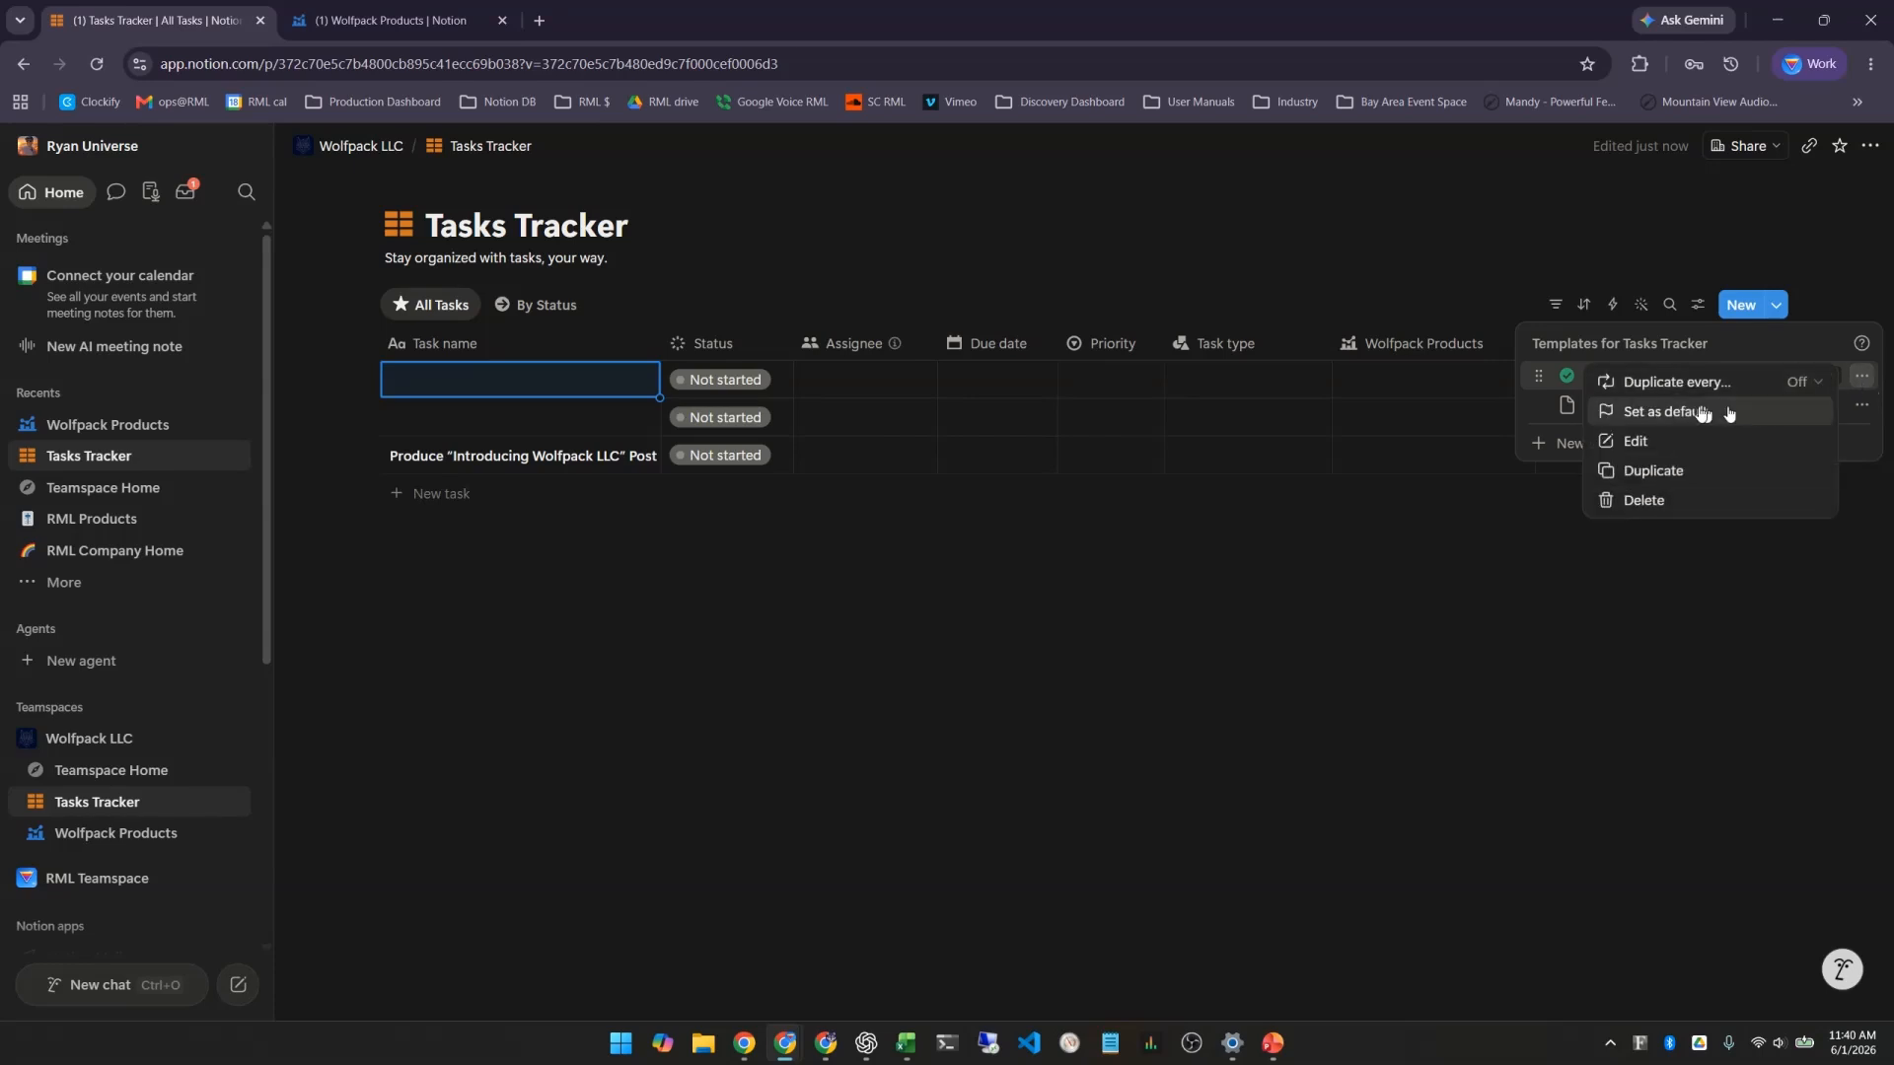
left_click(1637, 440)
left_click(641, 426)
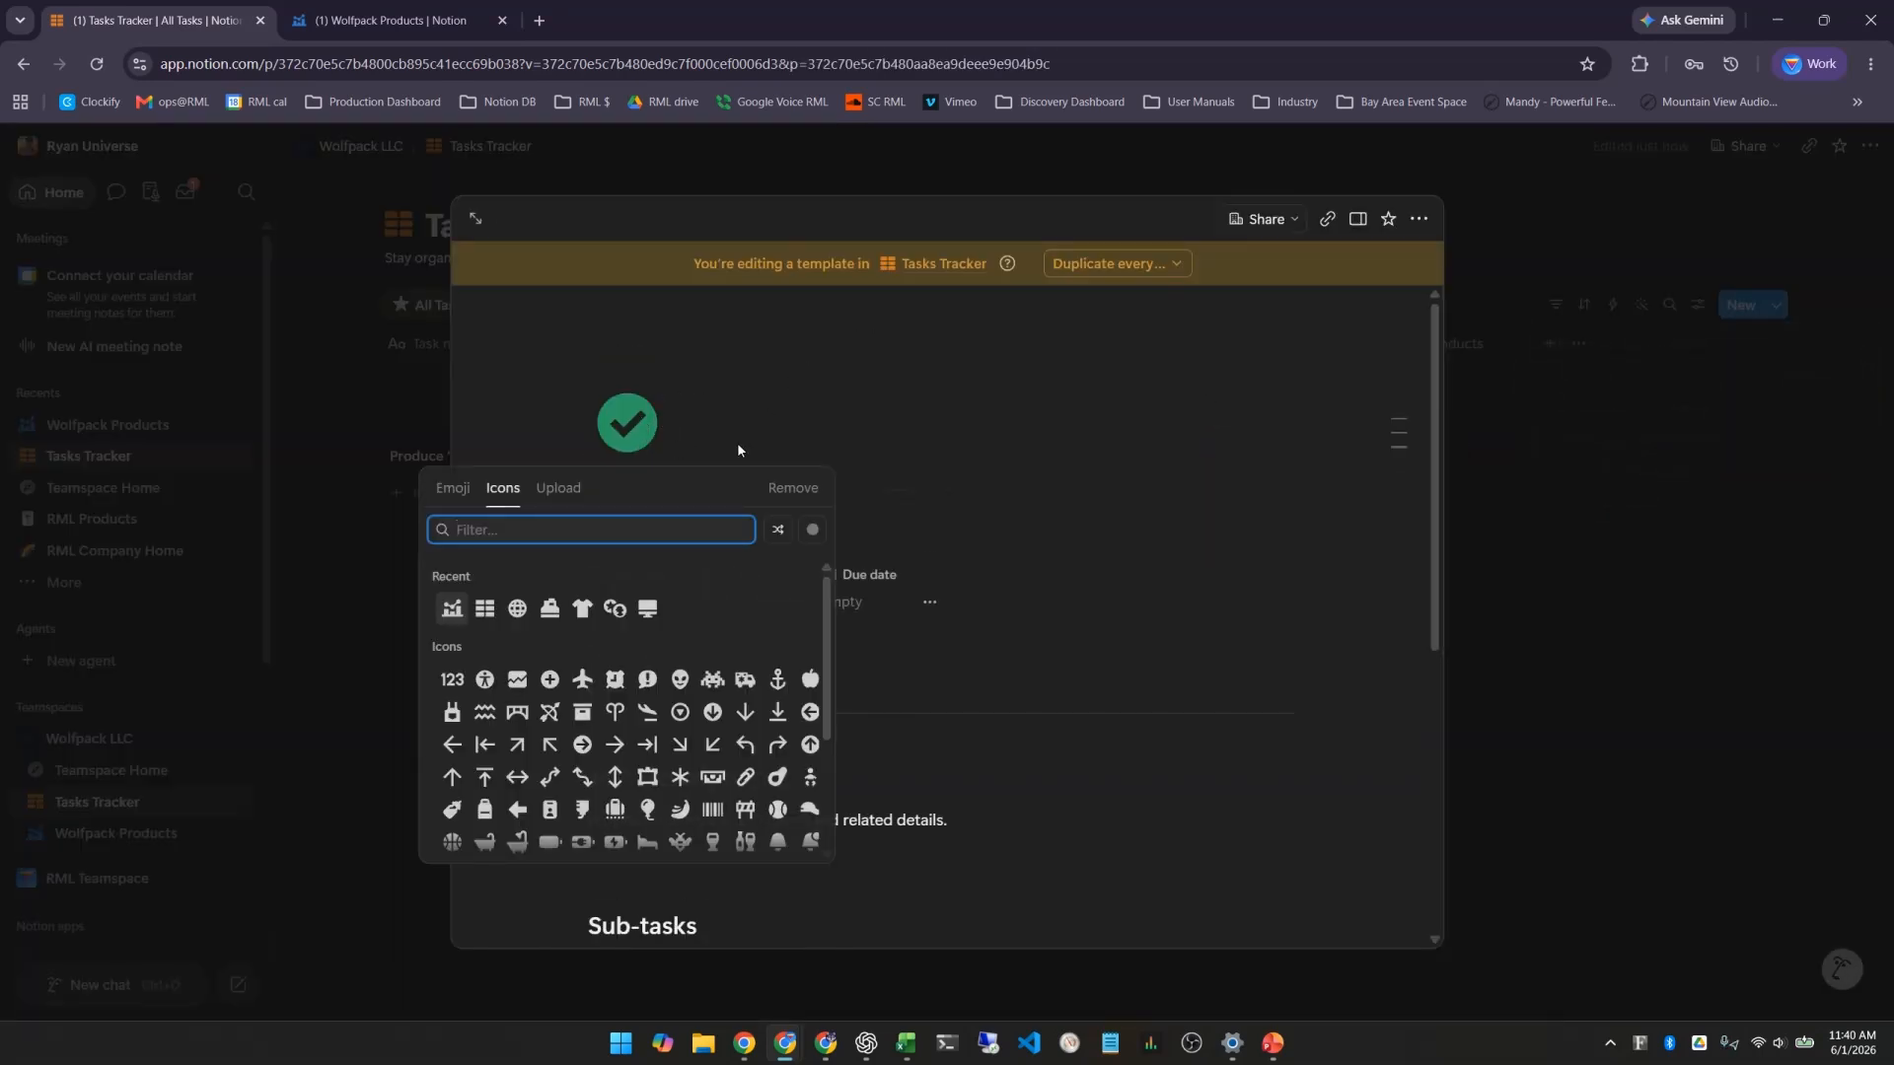
left_click(484, 610)
left_click(616, 646)
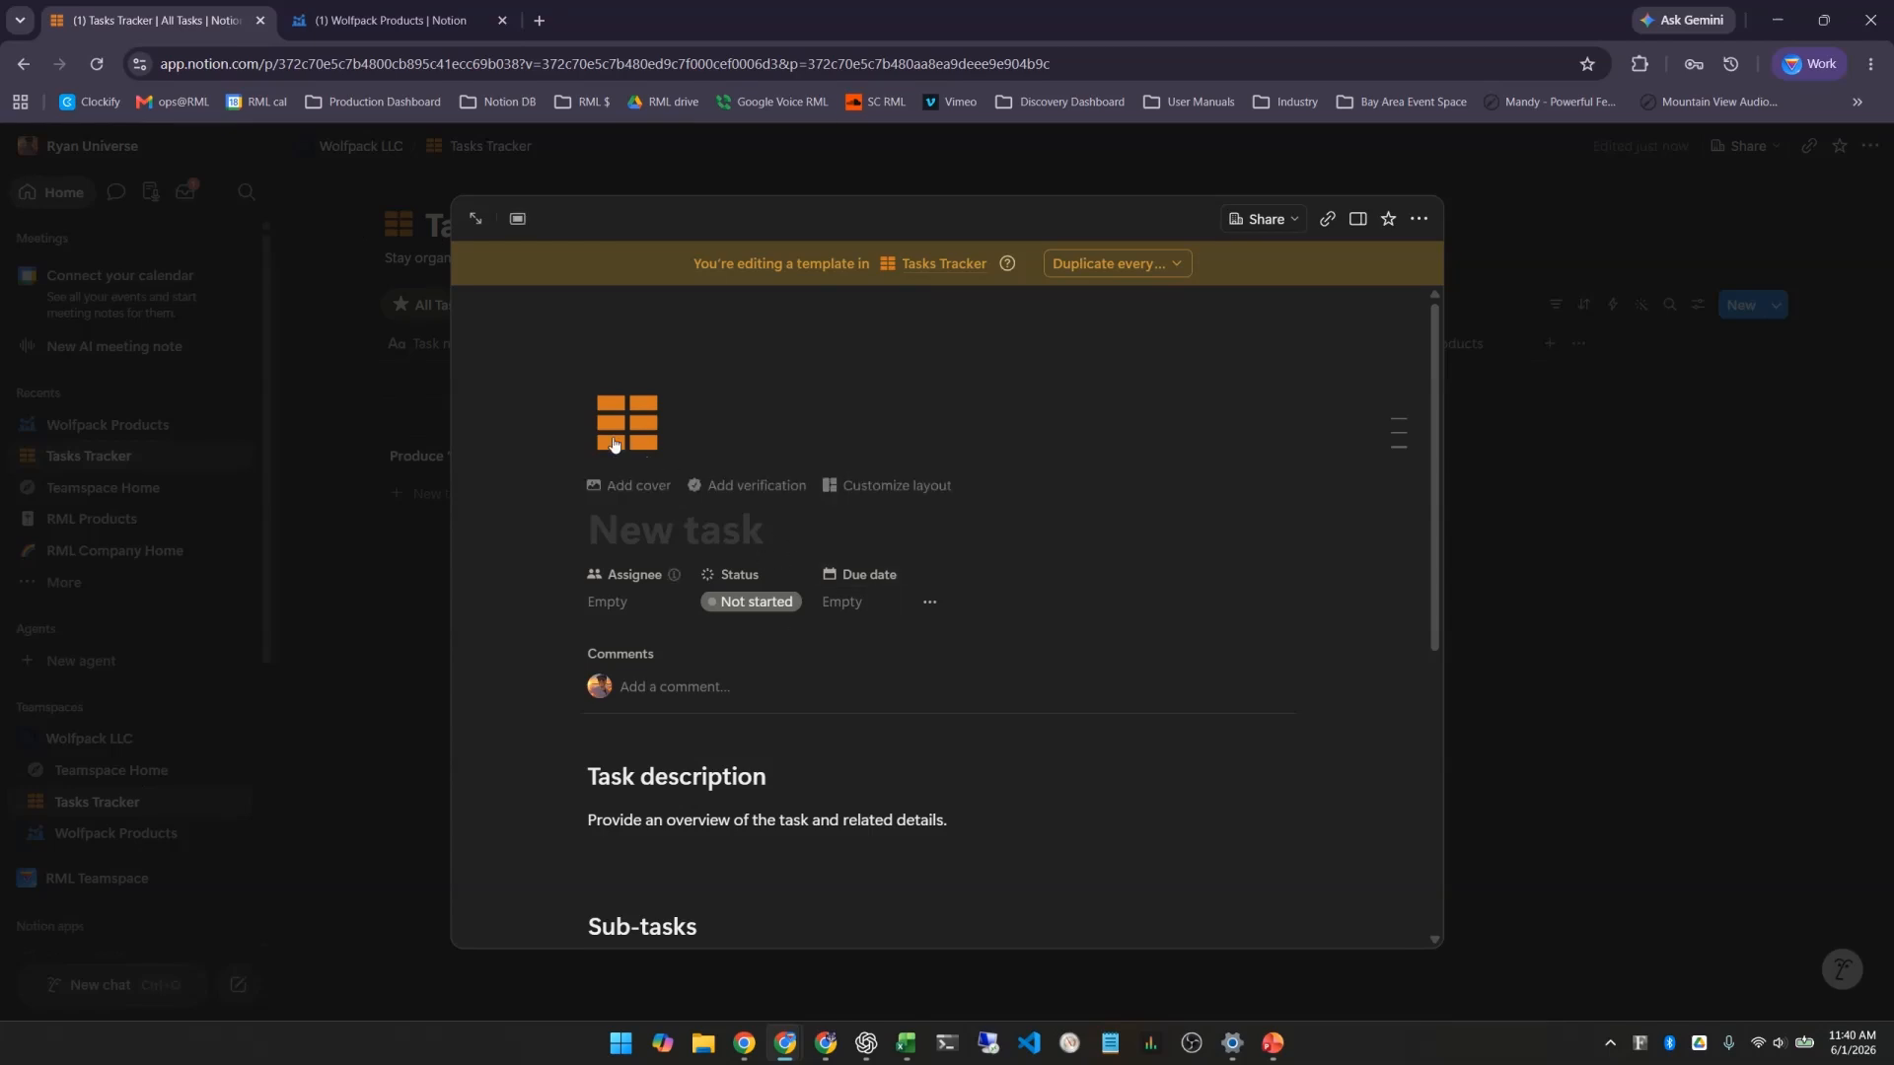
Delete the Task description, Sub-tasks and Supporting files sections from the New task template, leaving its page body empty
scroll(690, 582, "down", 5)
scroll(691, 579, "up", 2)
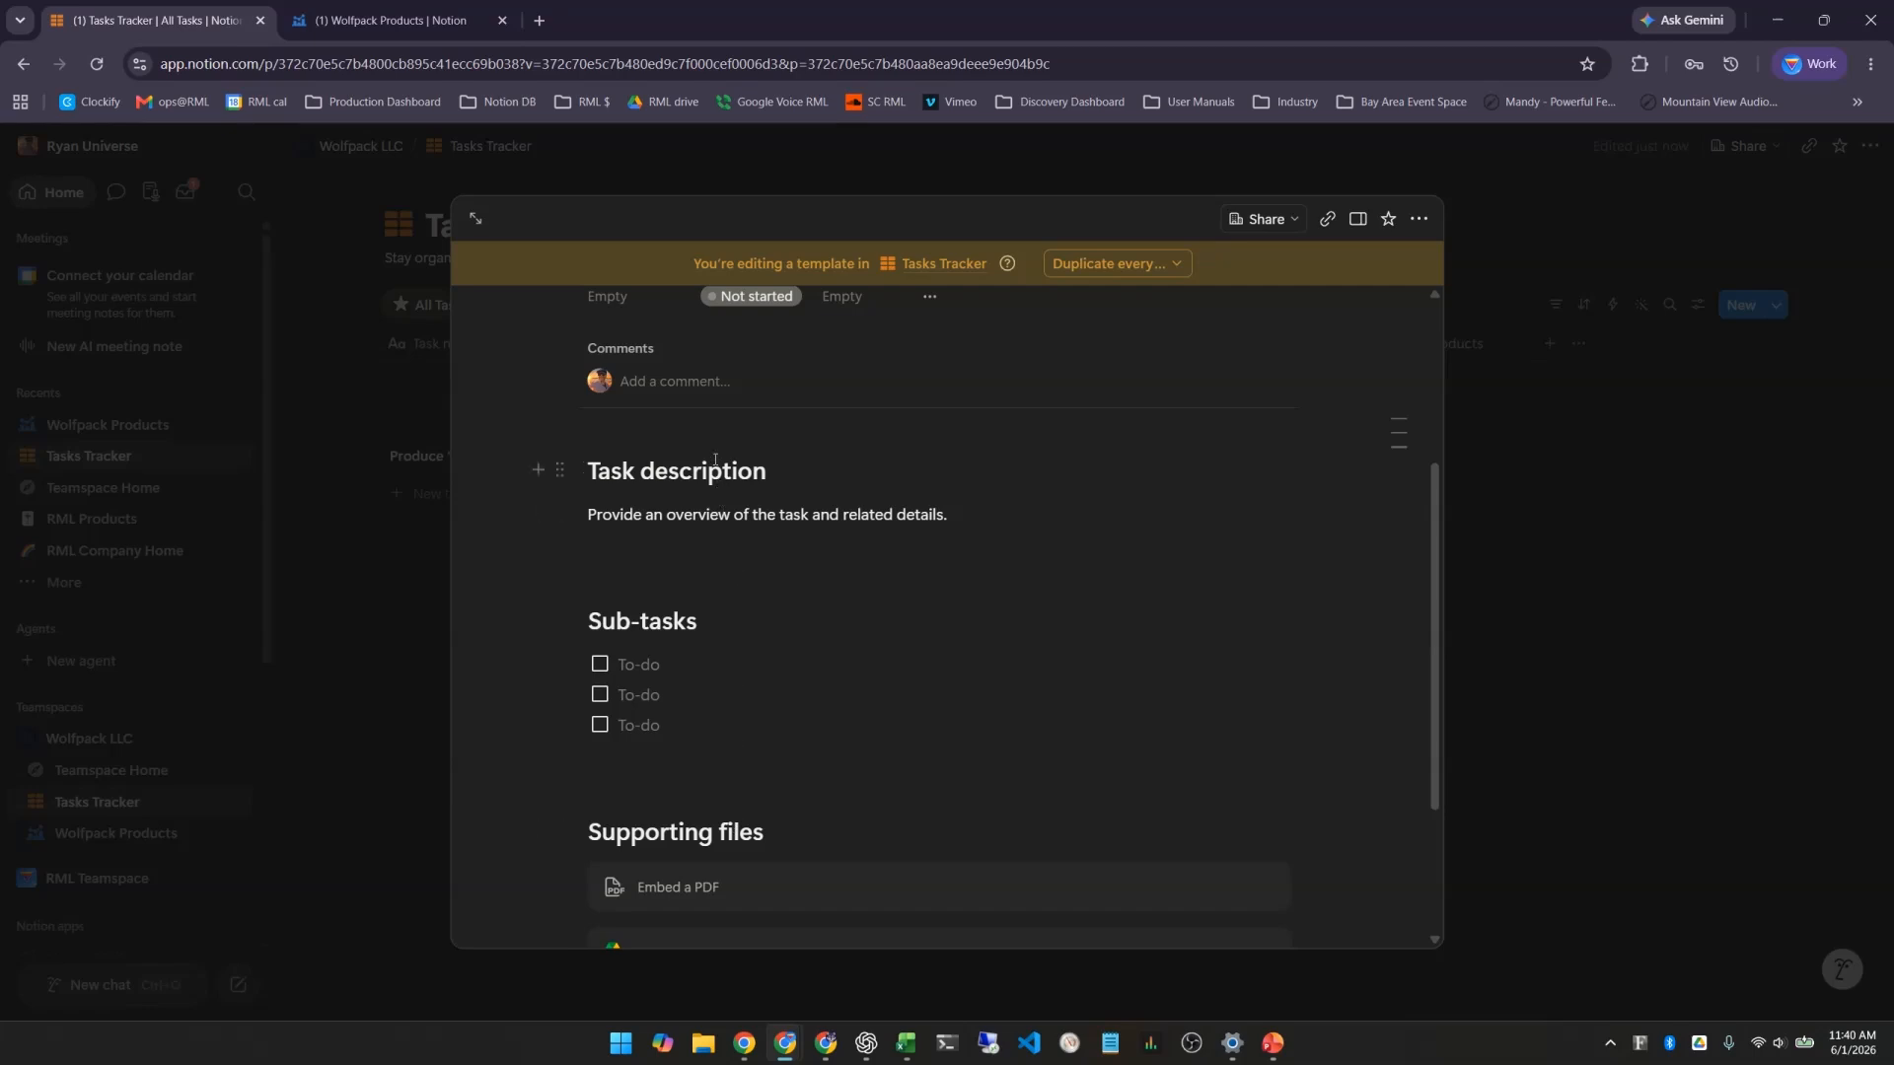
key("Escape")
scroll(937, 671, "down", 2)
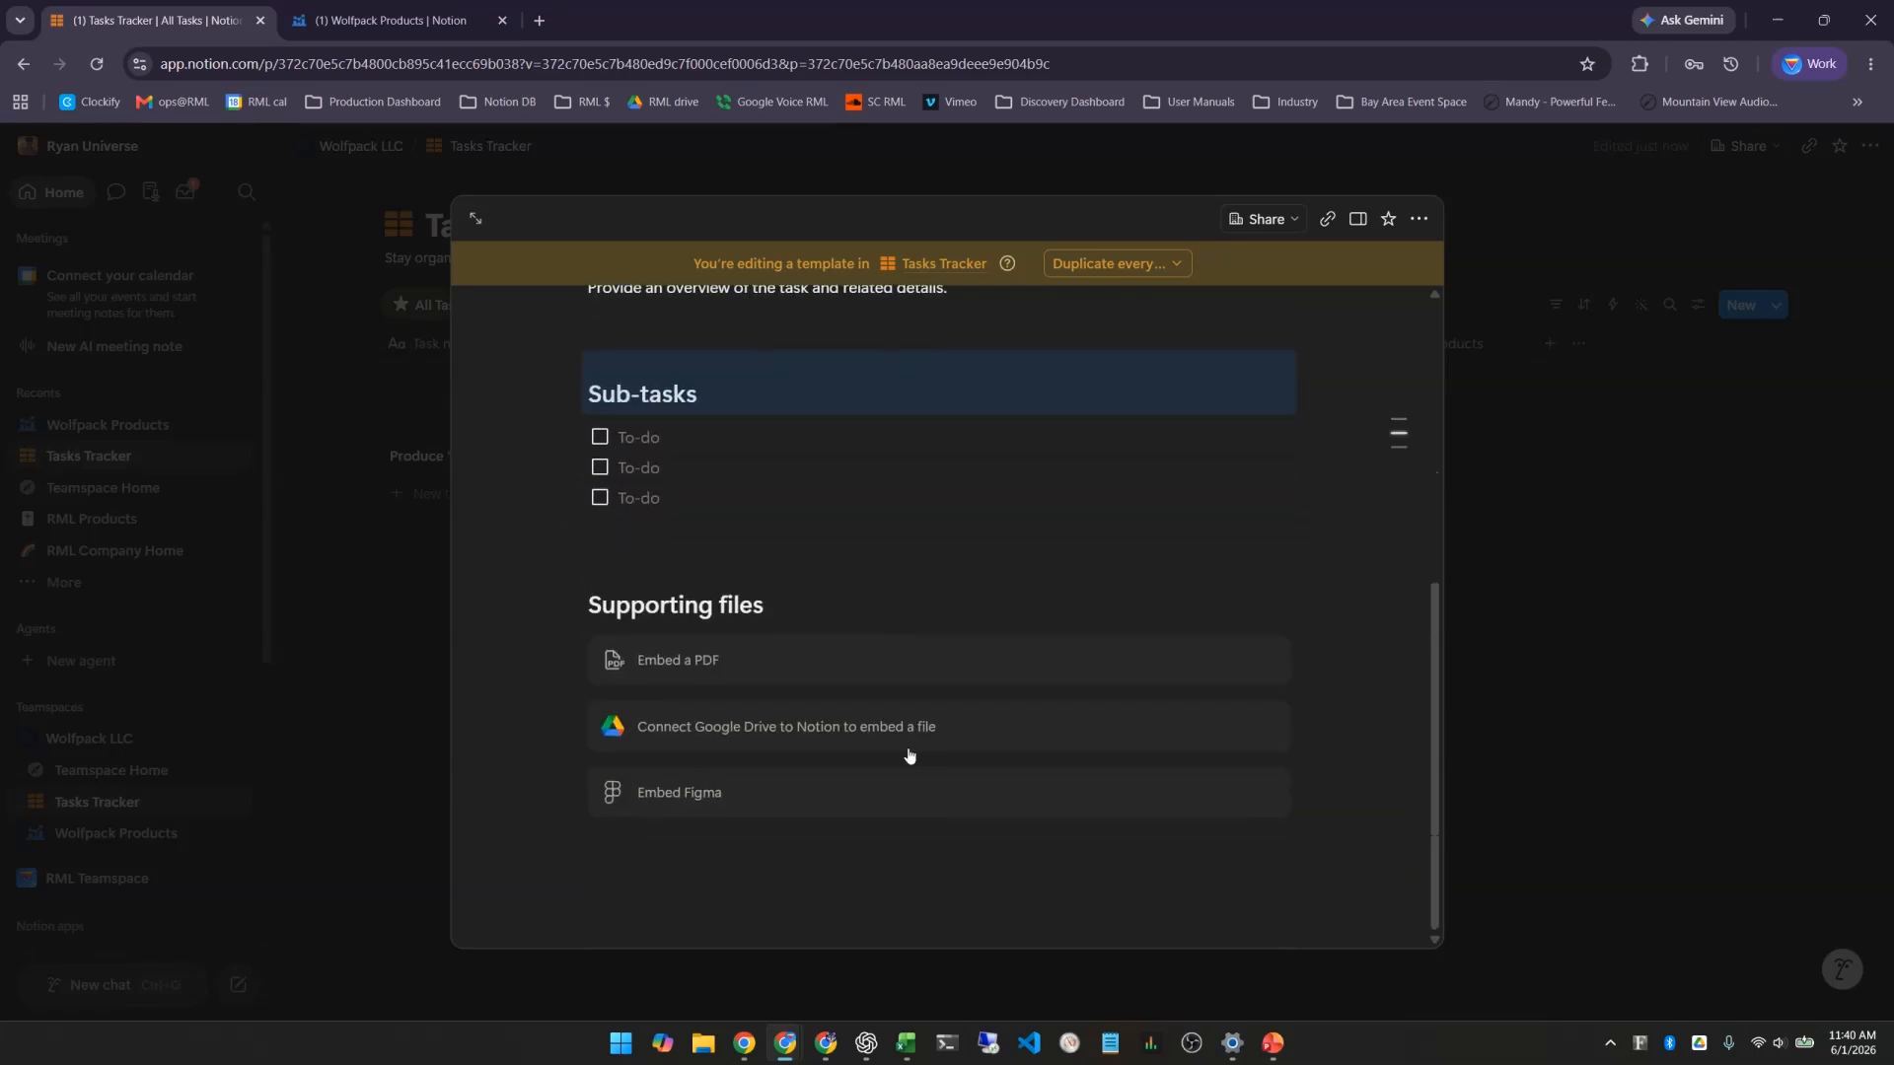
left_click_drag(922, 913, 555, 348)
scroll(611, 599, "up", 4)
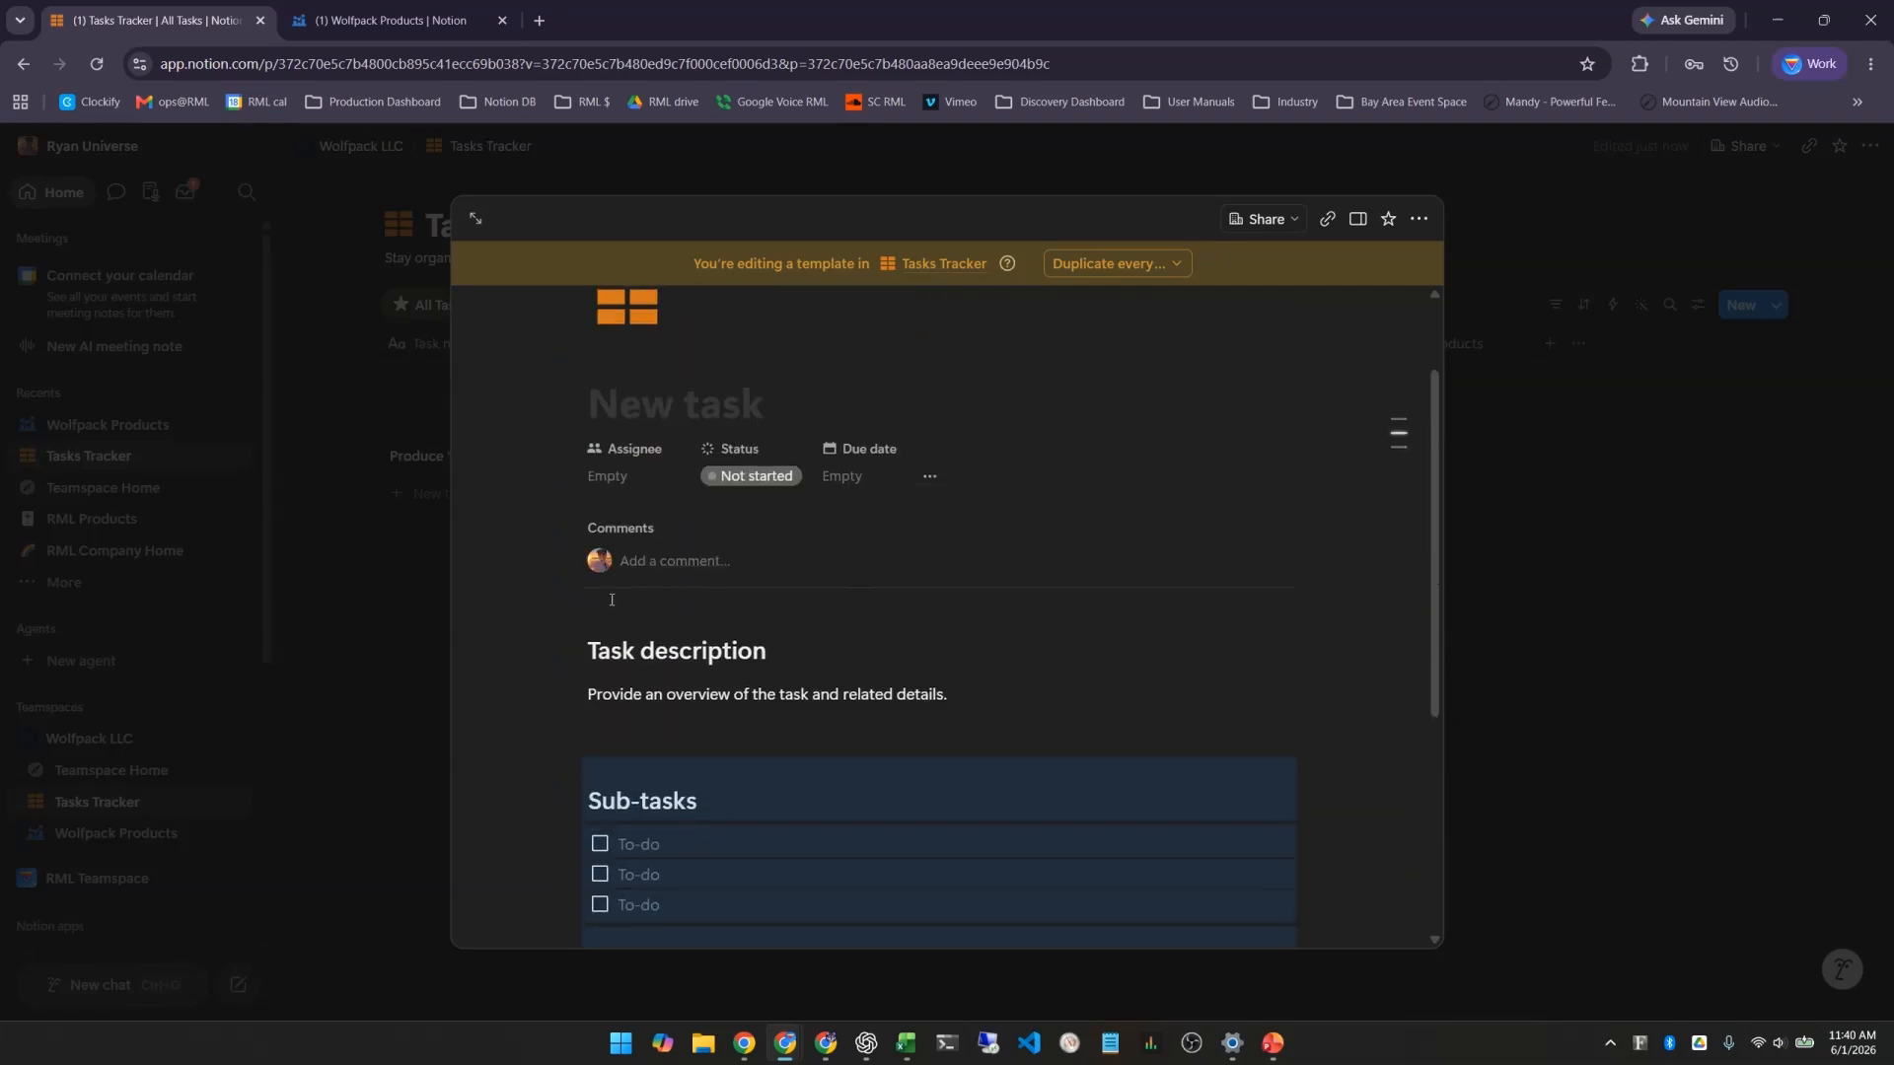
left_click(688, 714)
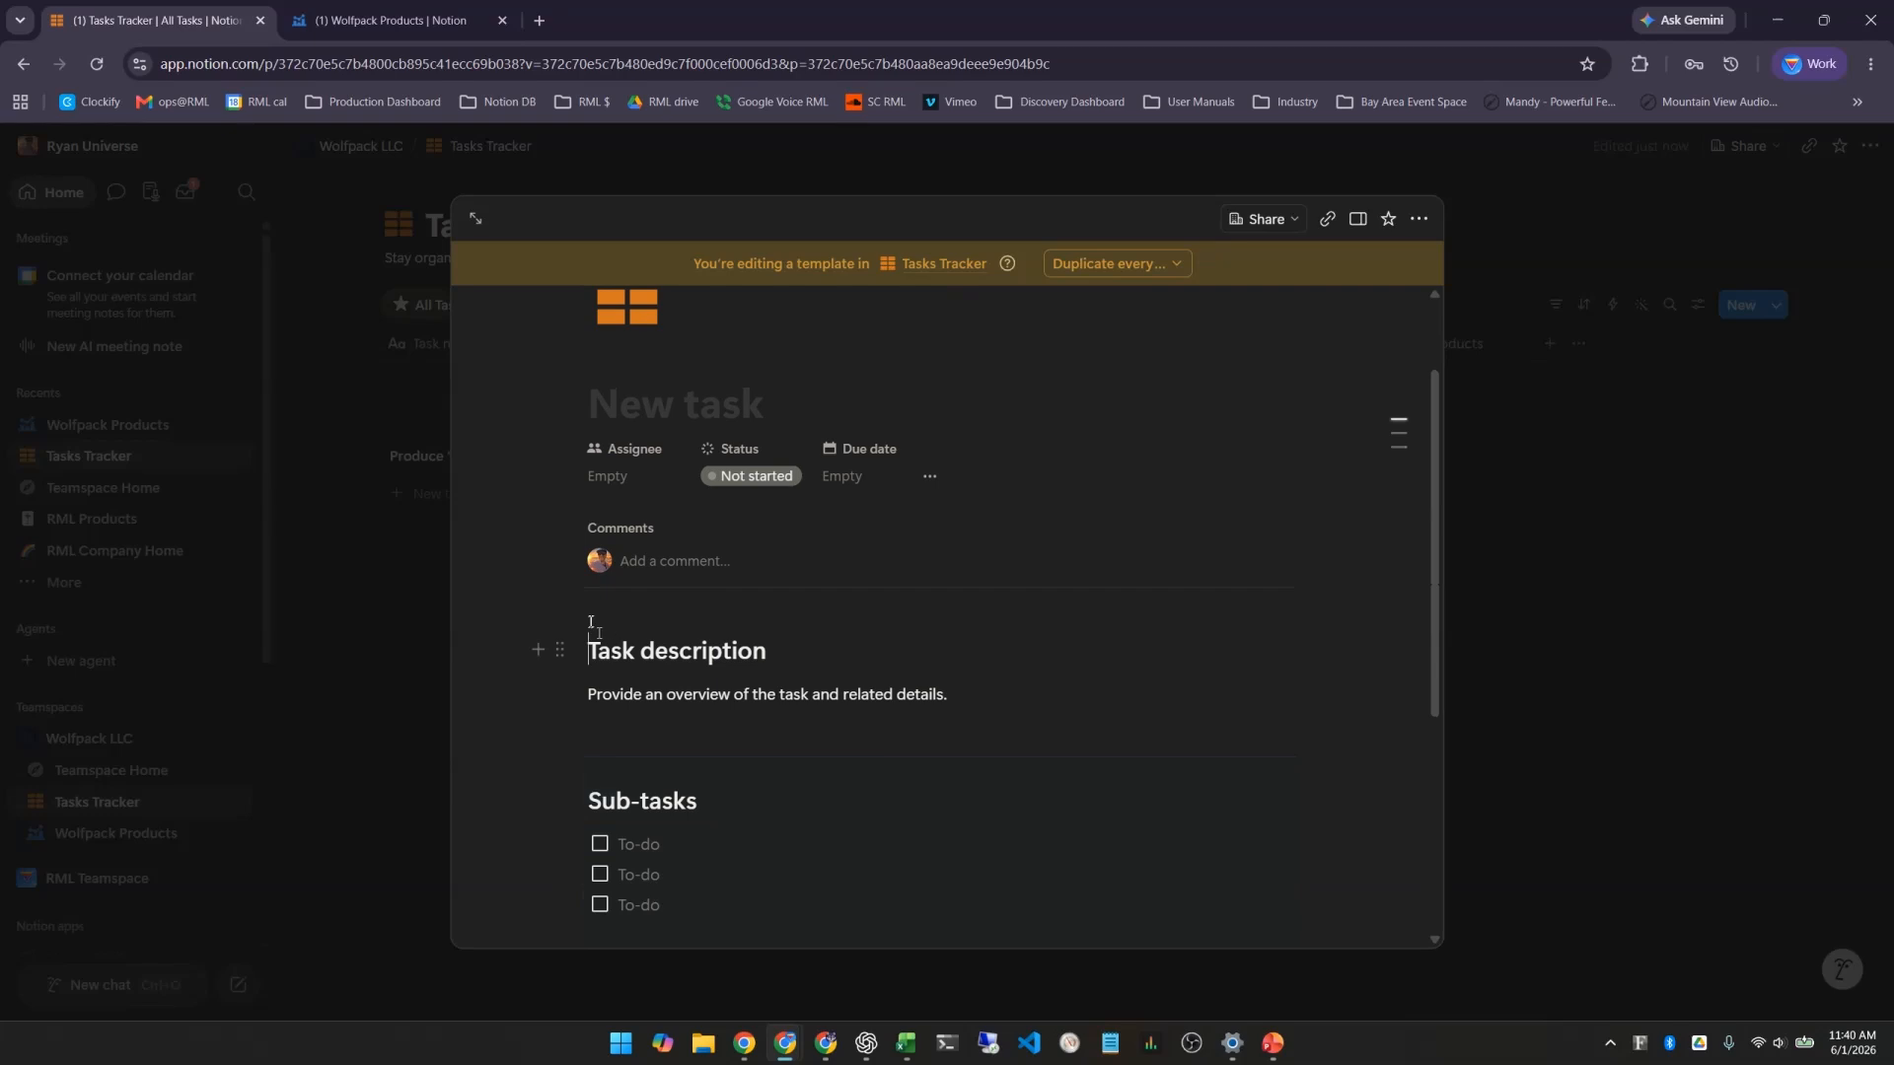
scroll(648, 583, "down", 3)
left_click_drag(559, 650, 648, 434)
scroll(800, 740, "down", 2)
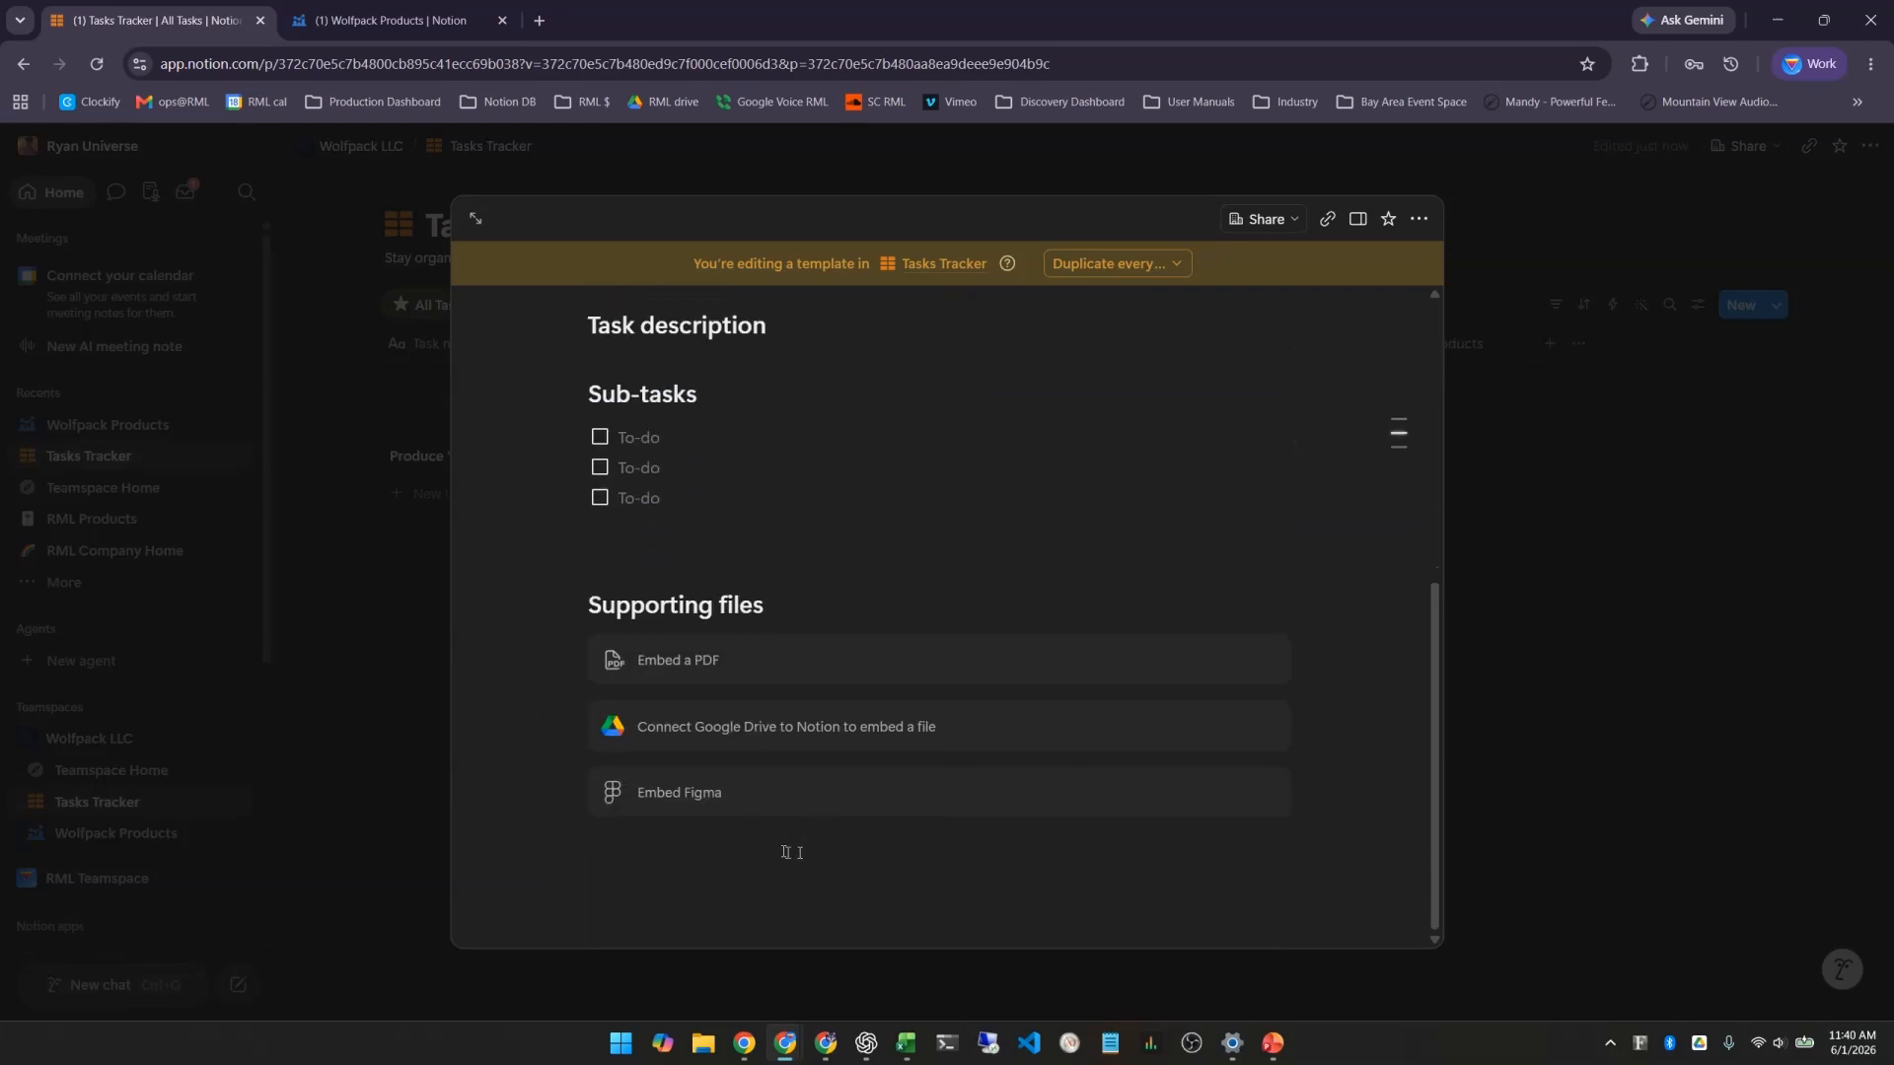
left_click_drag(787, 856, 494, 335)
key("Delete")
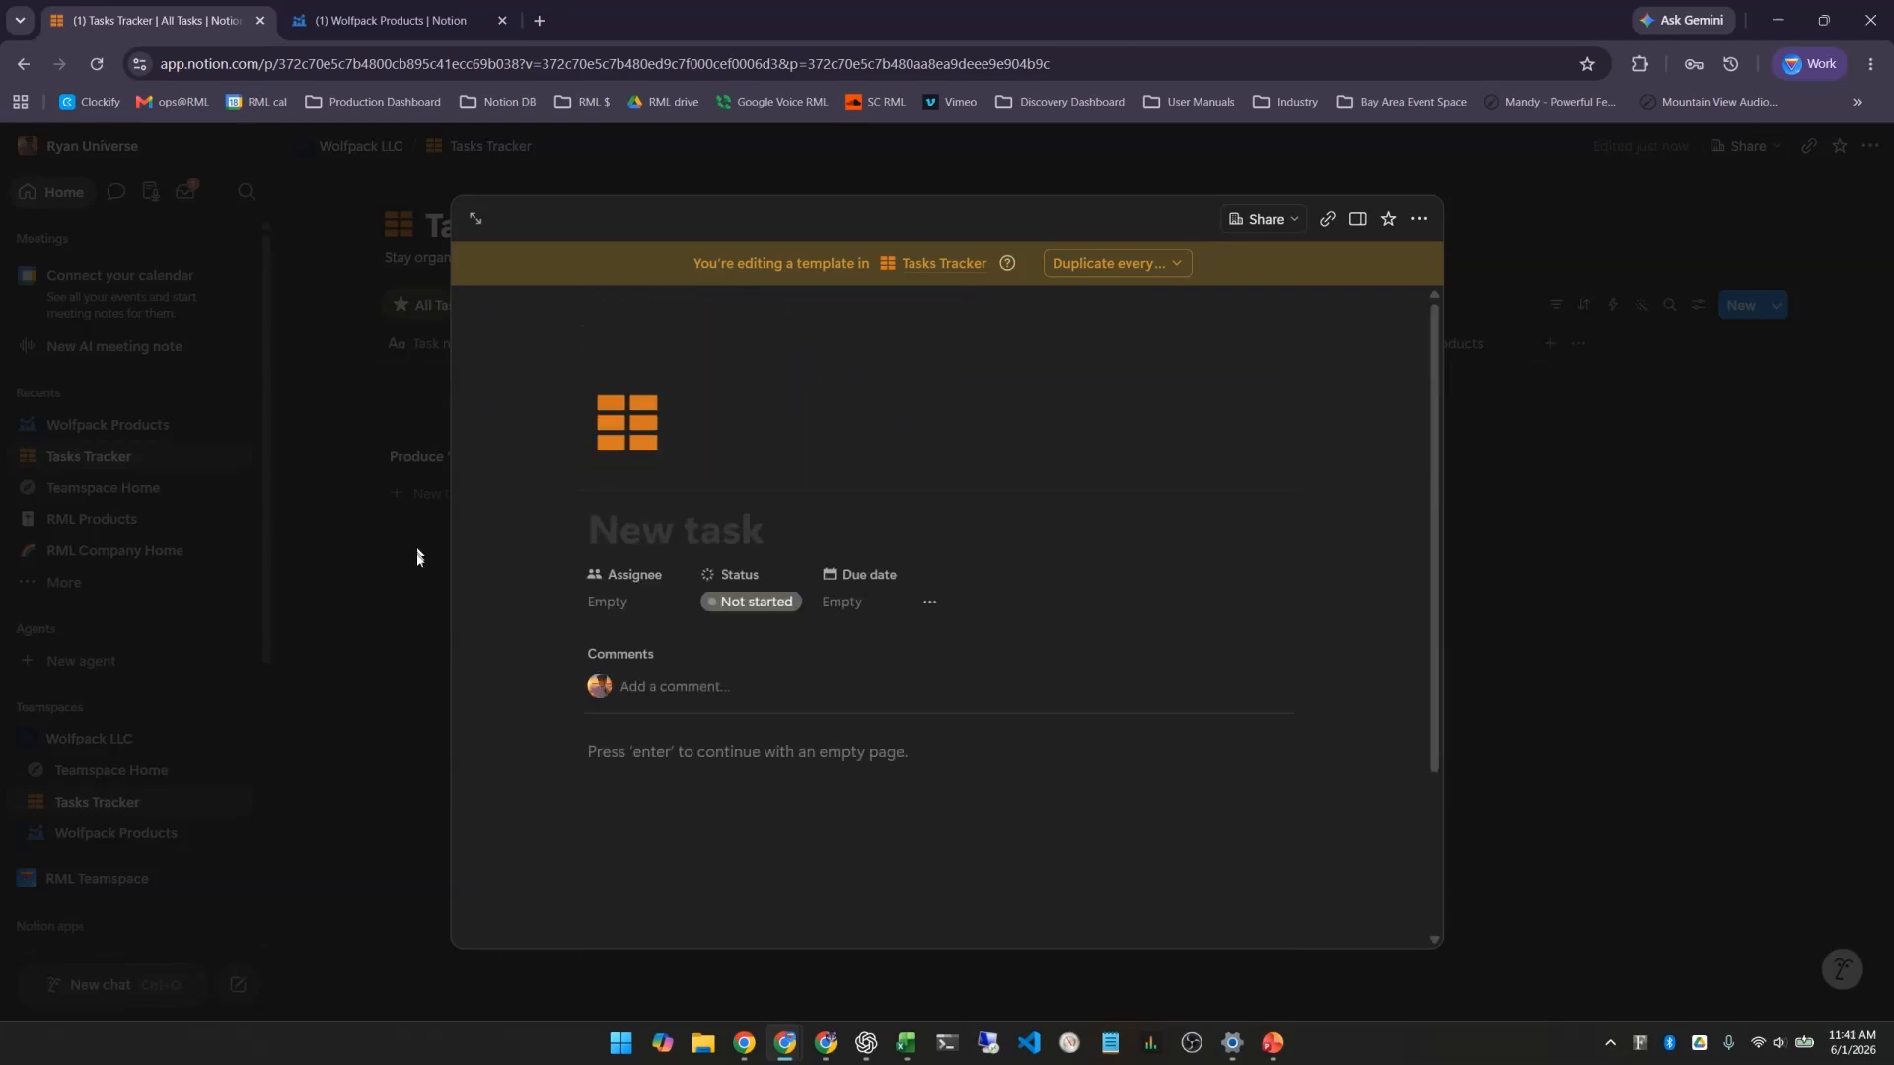
Customize the Tasks Tracker page layout by unpinning the Assignee and Due date properties from the heading
left_click(929, 603)
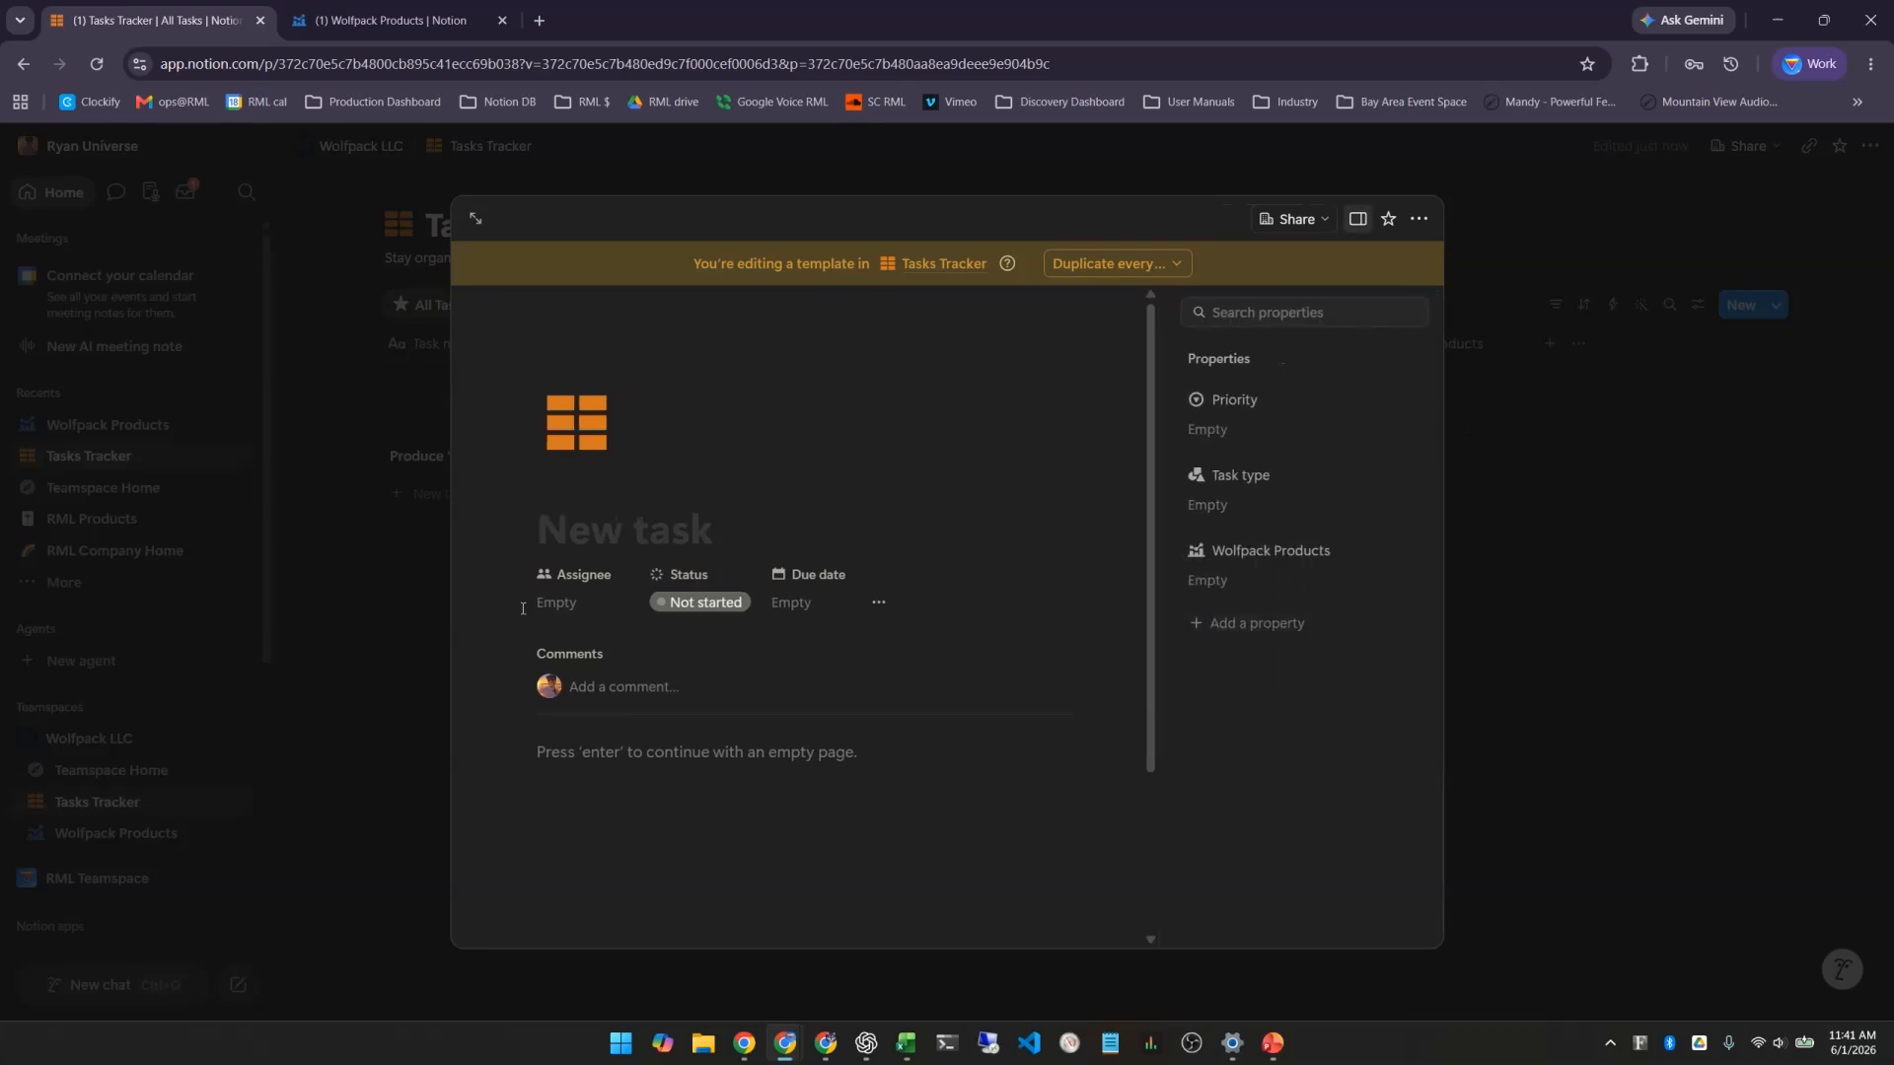
left_click(560, 588)
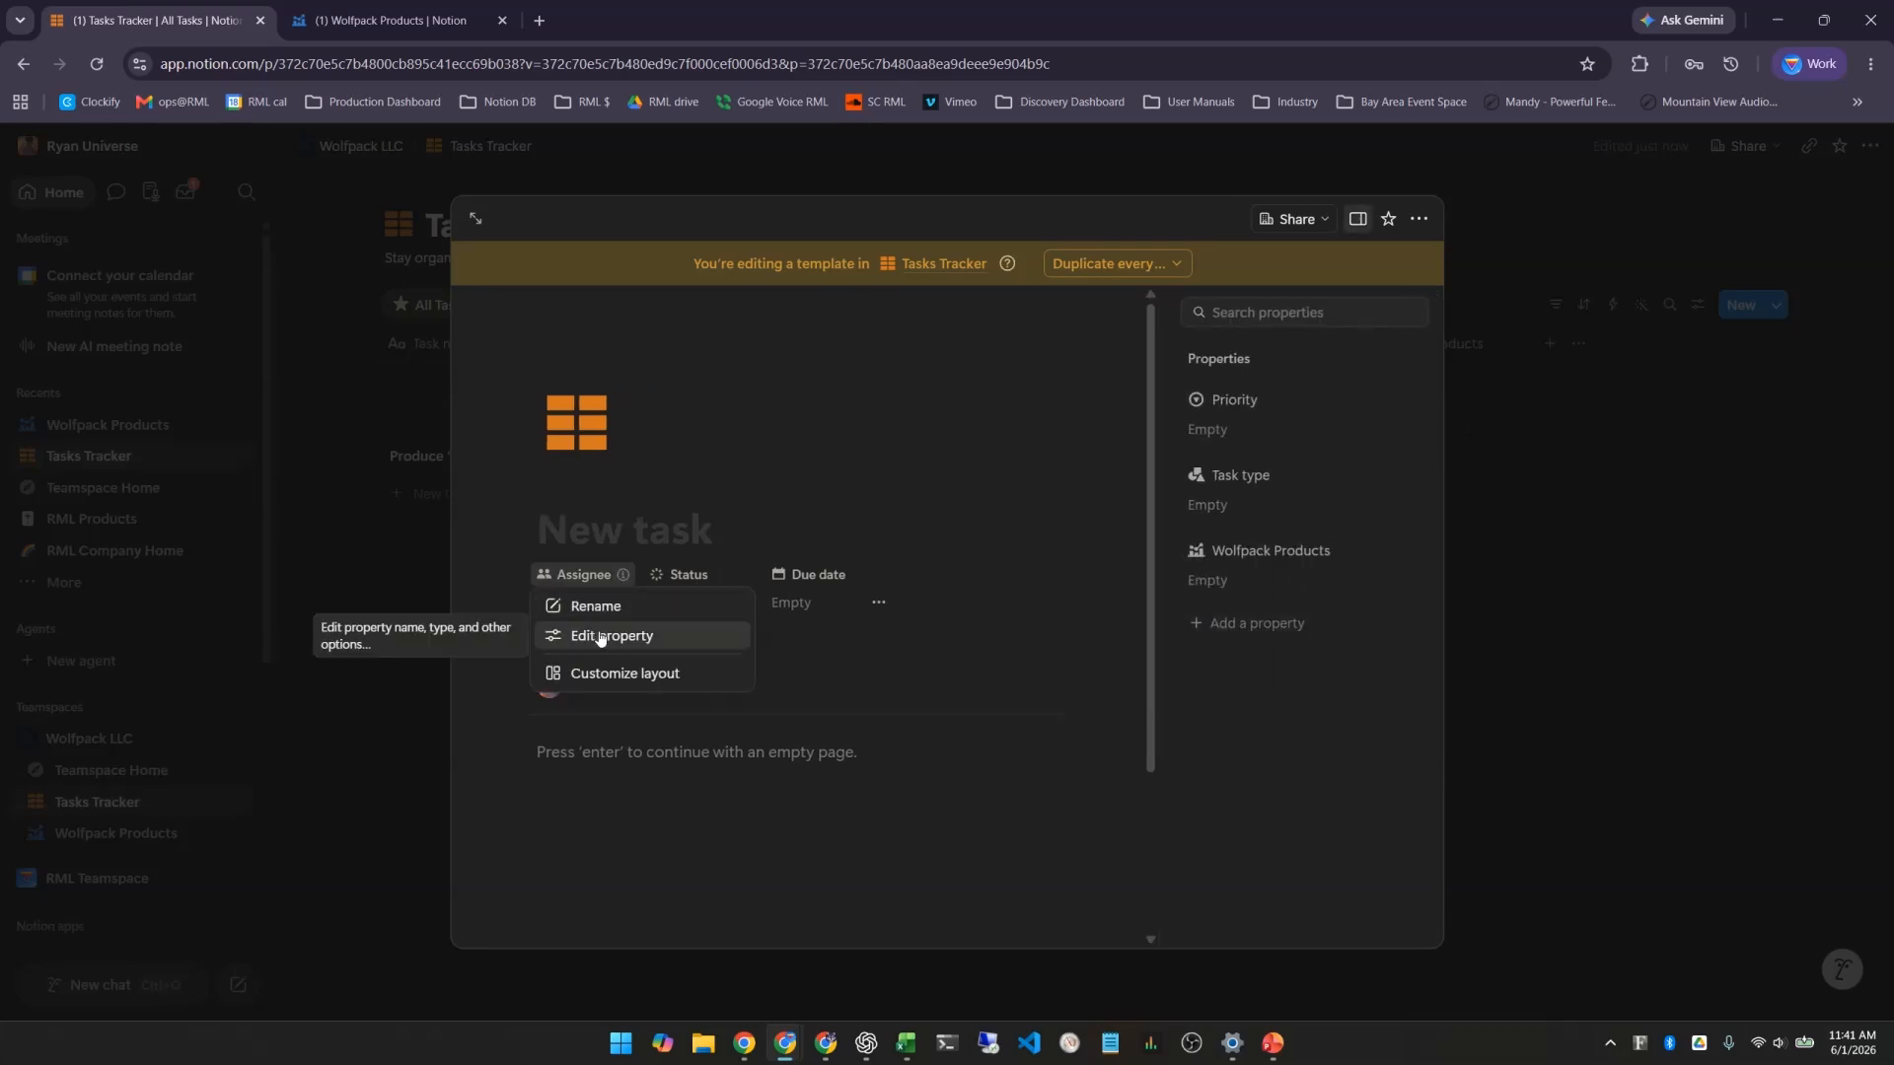
left_click(609, 673)
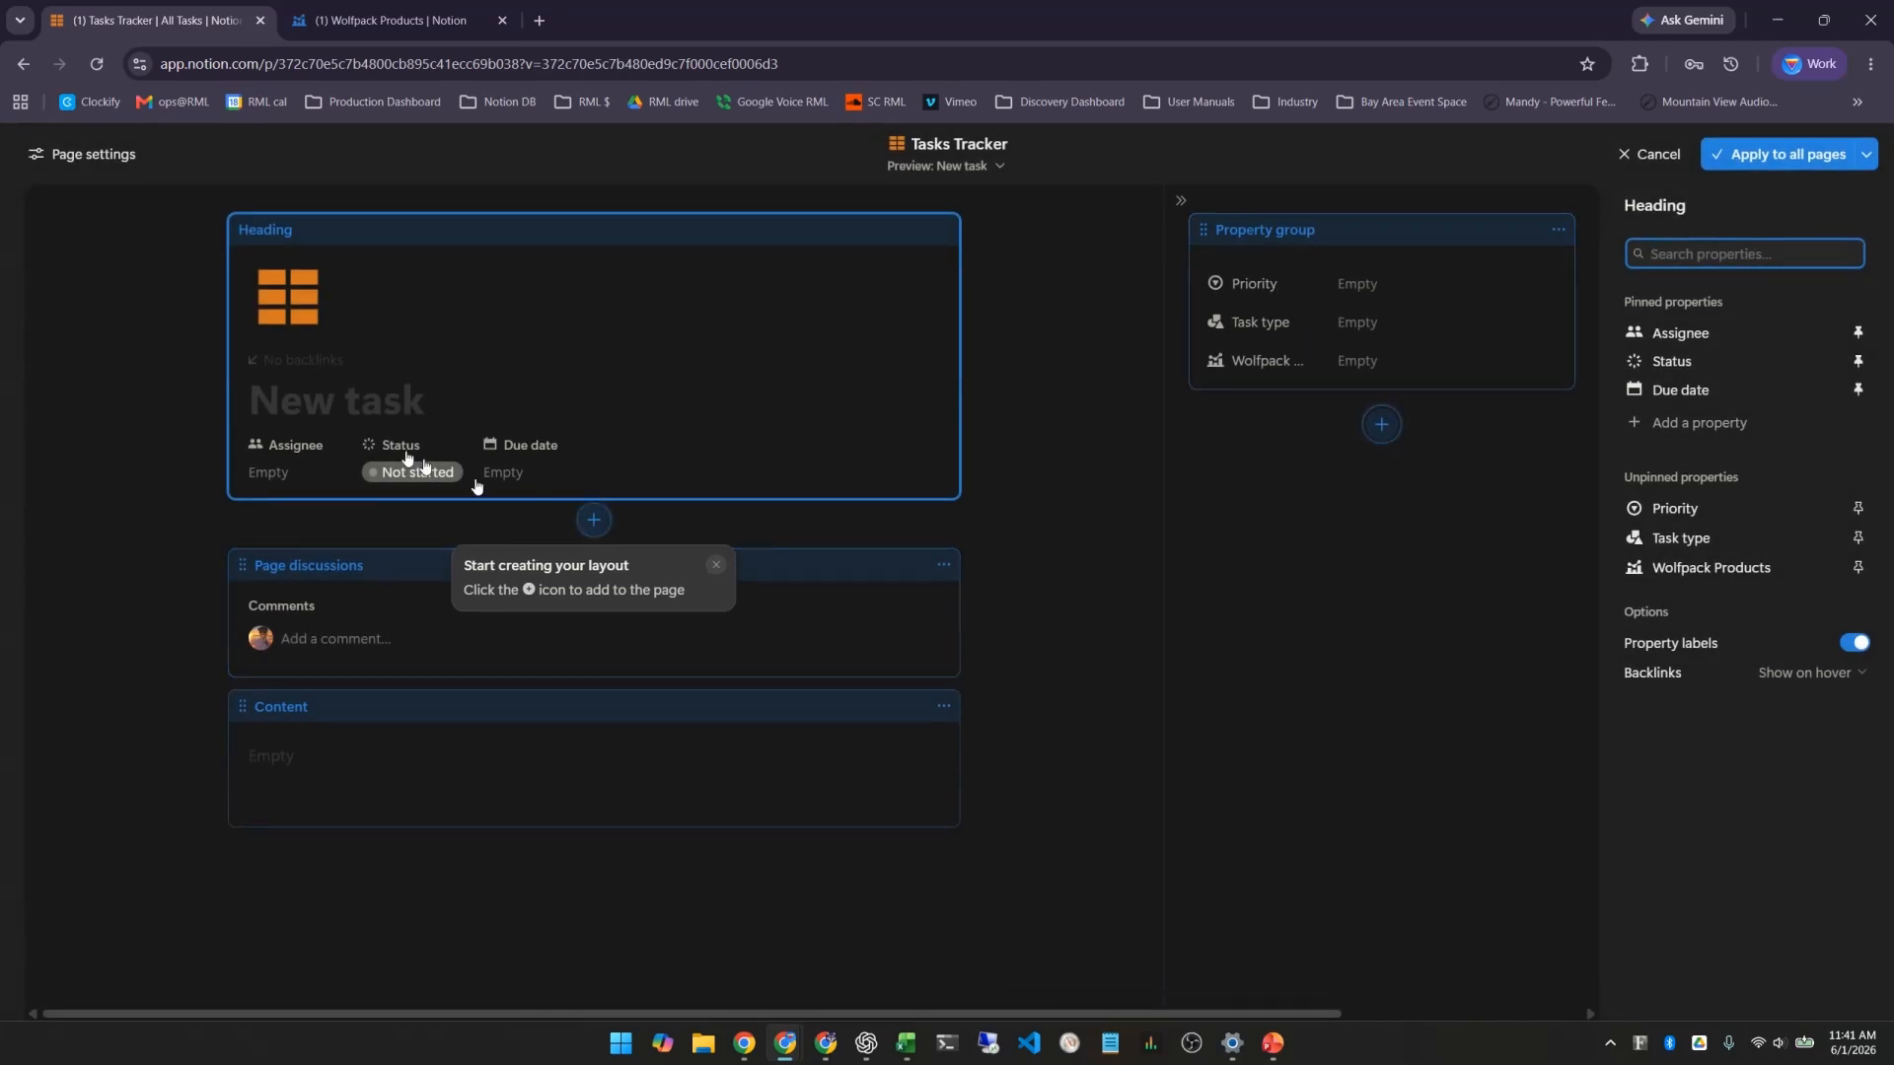
left_click(309, 451)
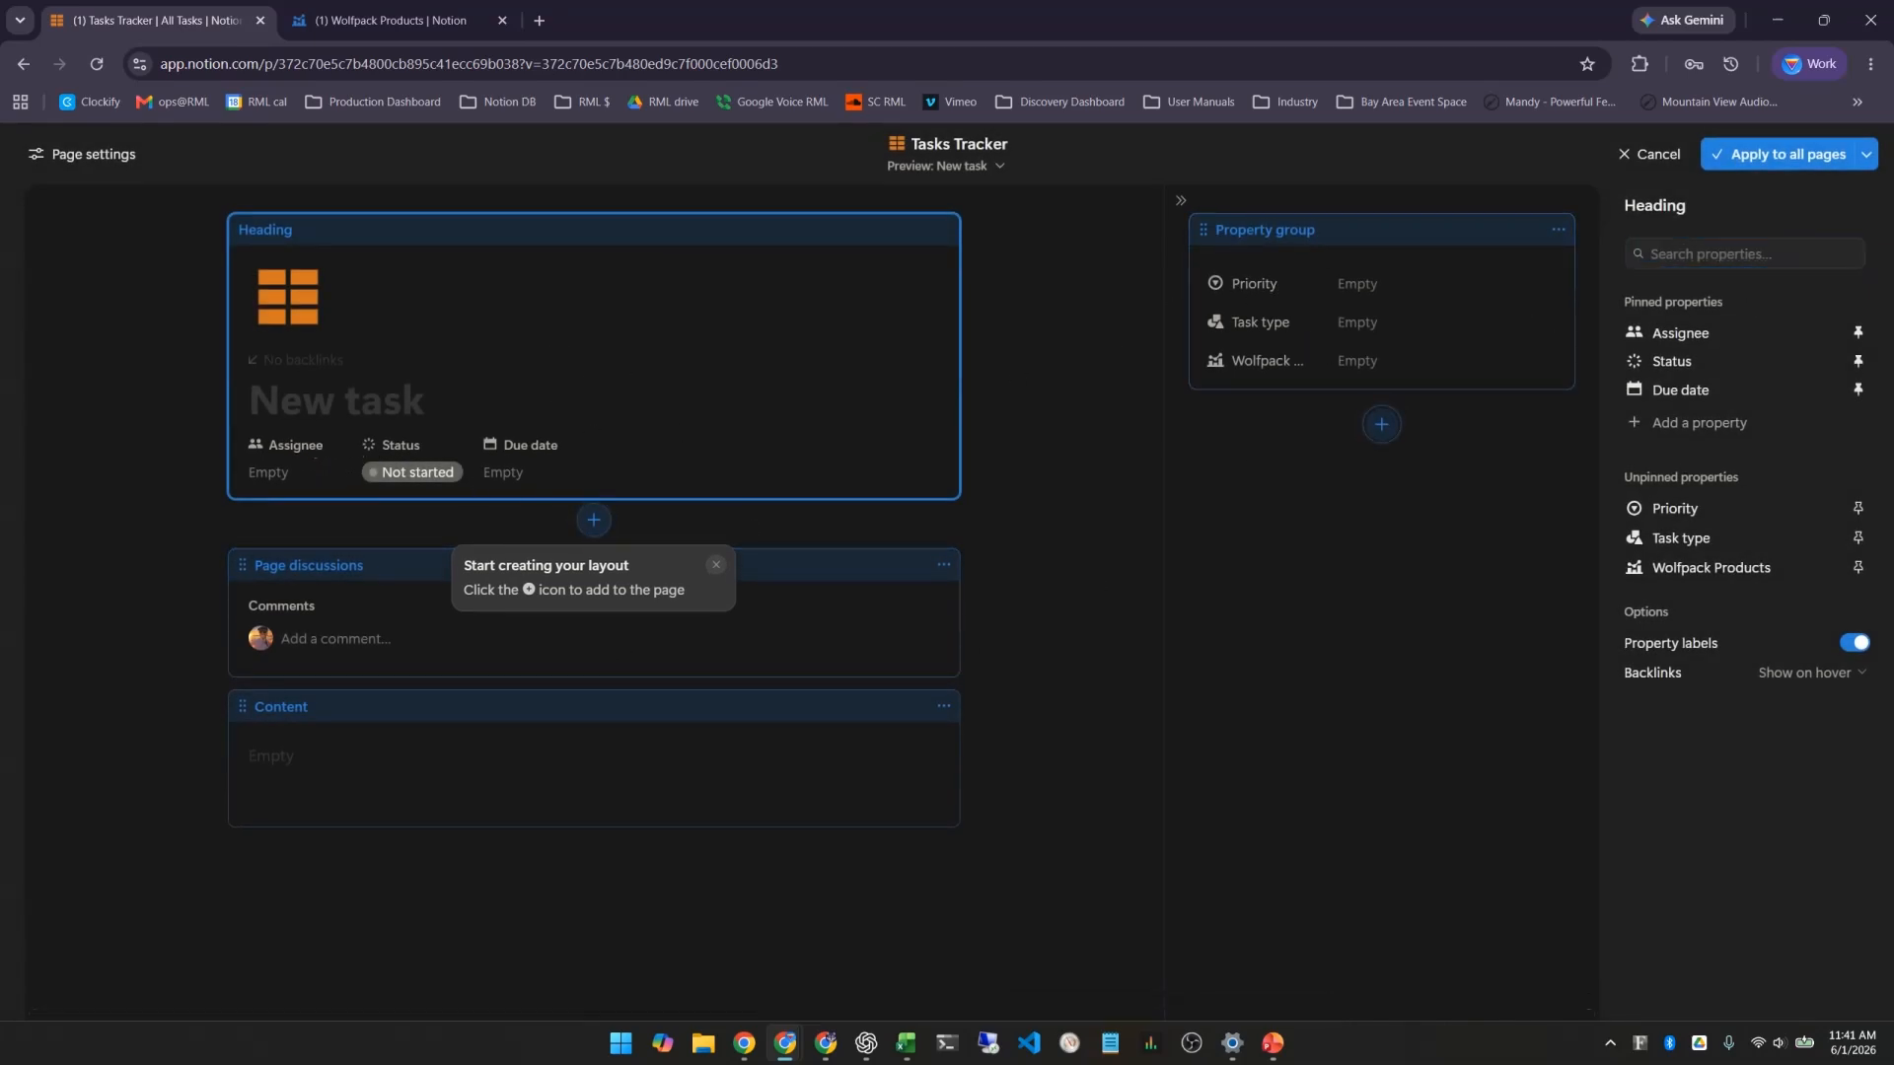
left_click(1856, 345)
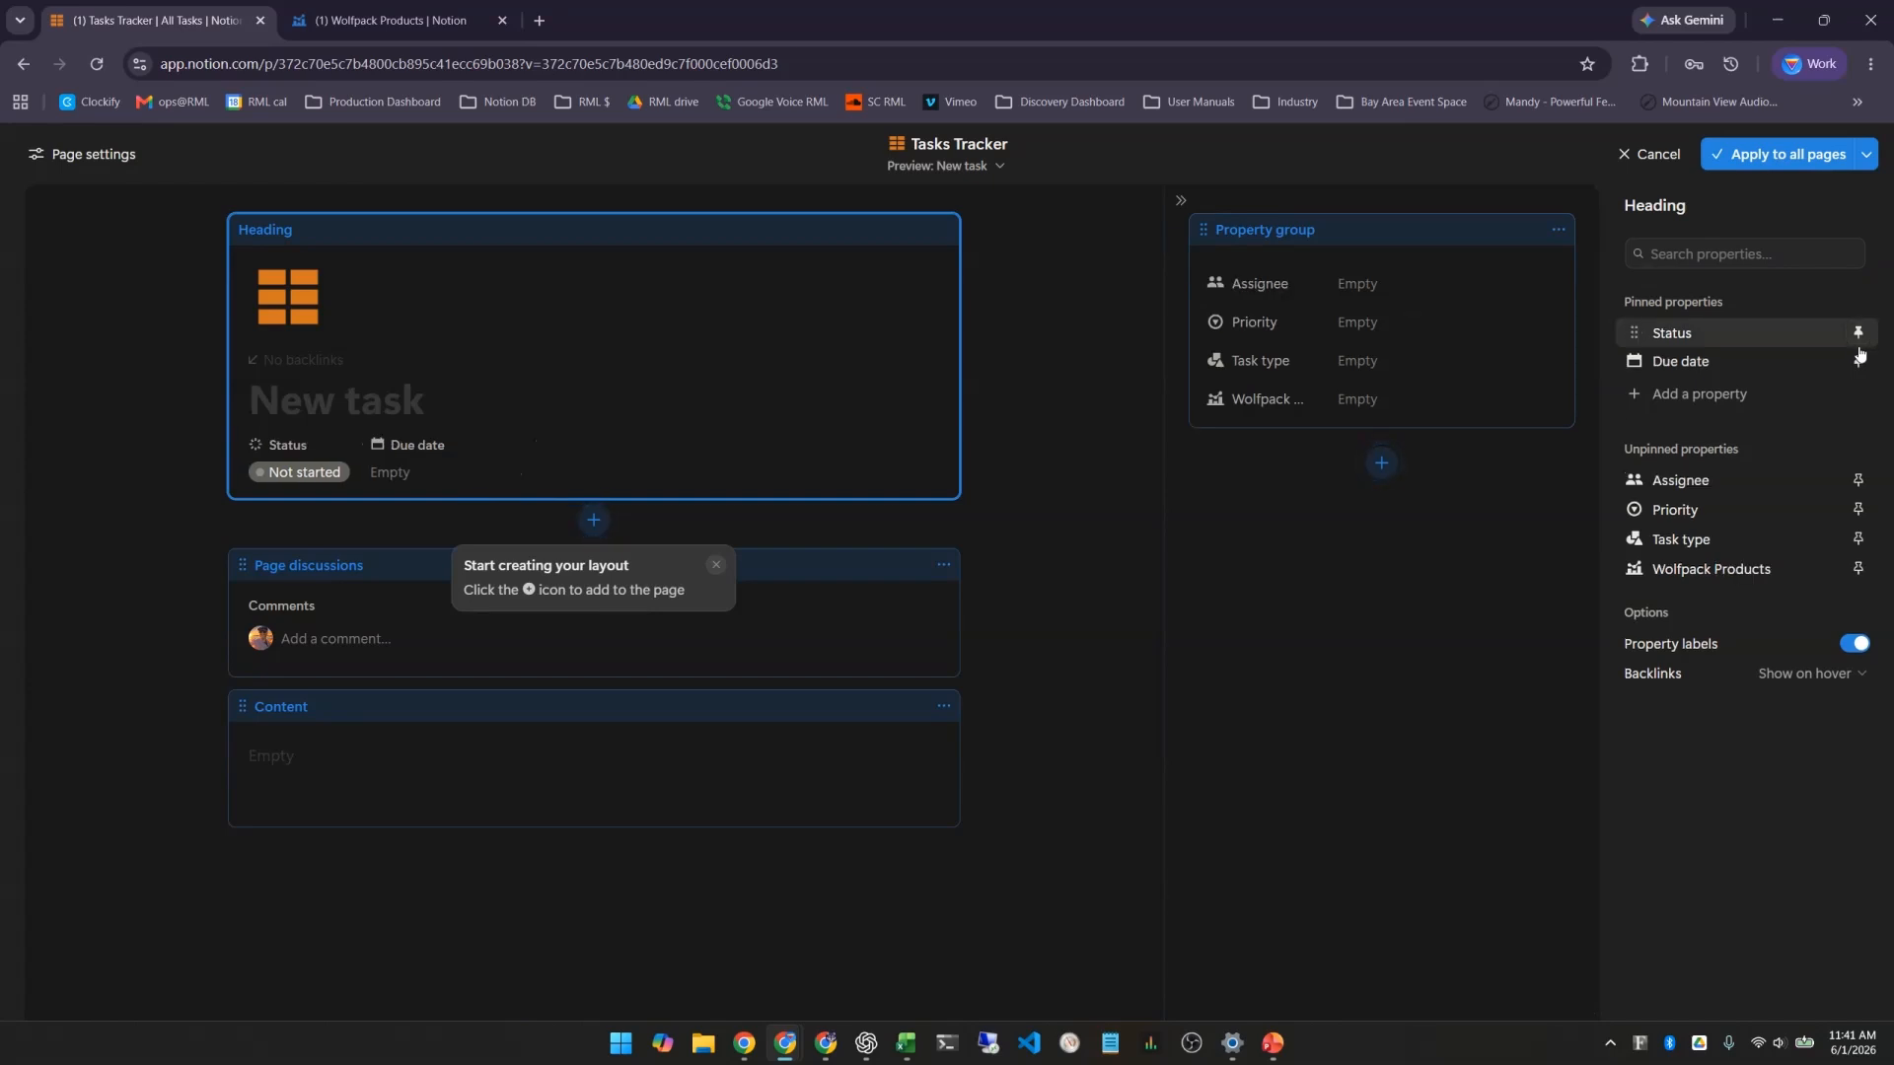
left_click(1858, 361)
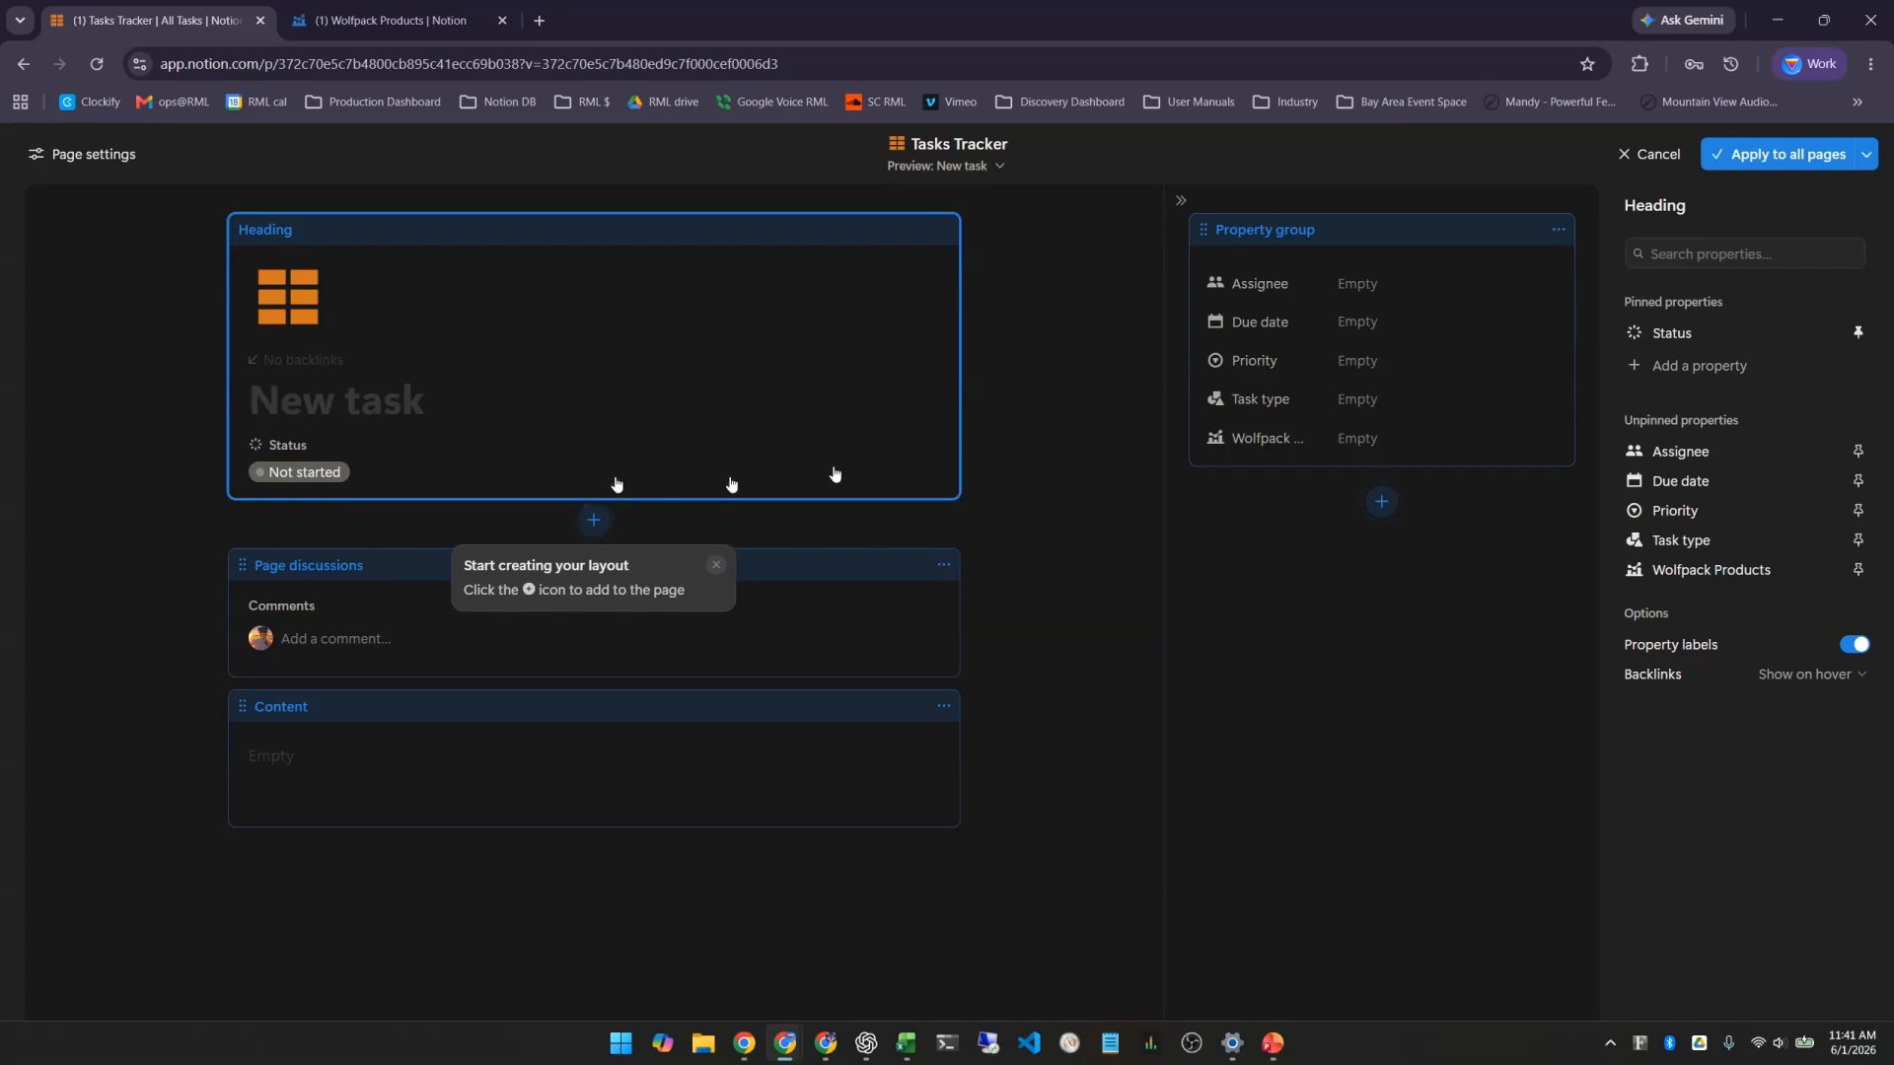
Pin the Priority and Wolfpack Products properties to the page heading, apply the layout to all pages and close the template
left_click(1353, 361)
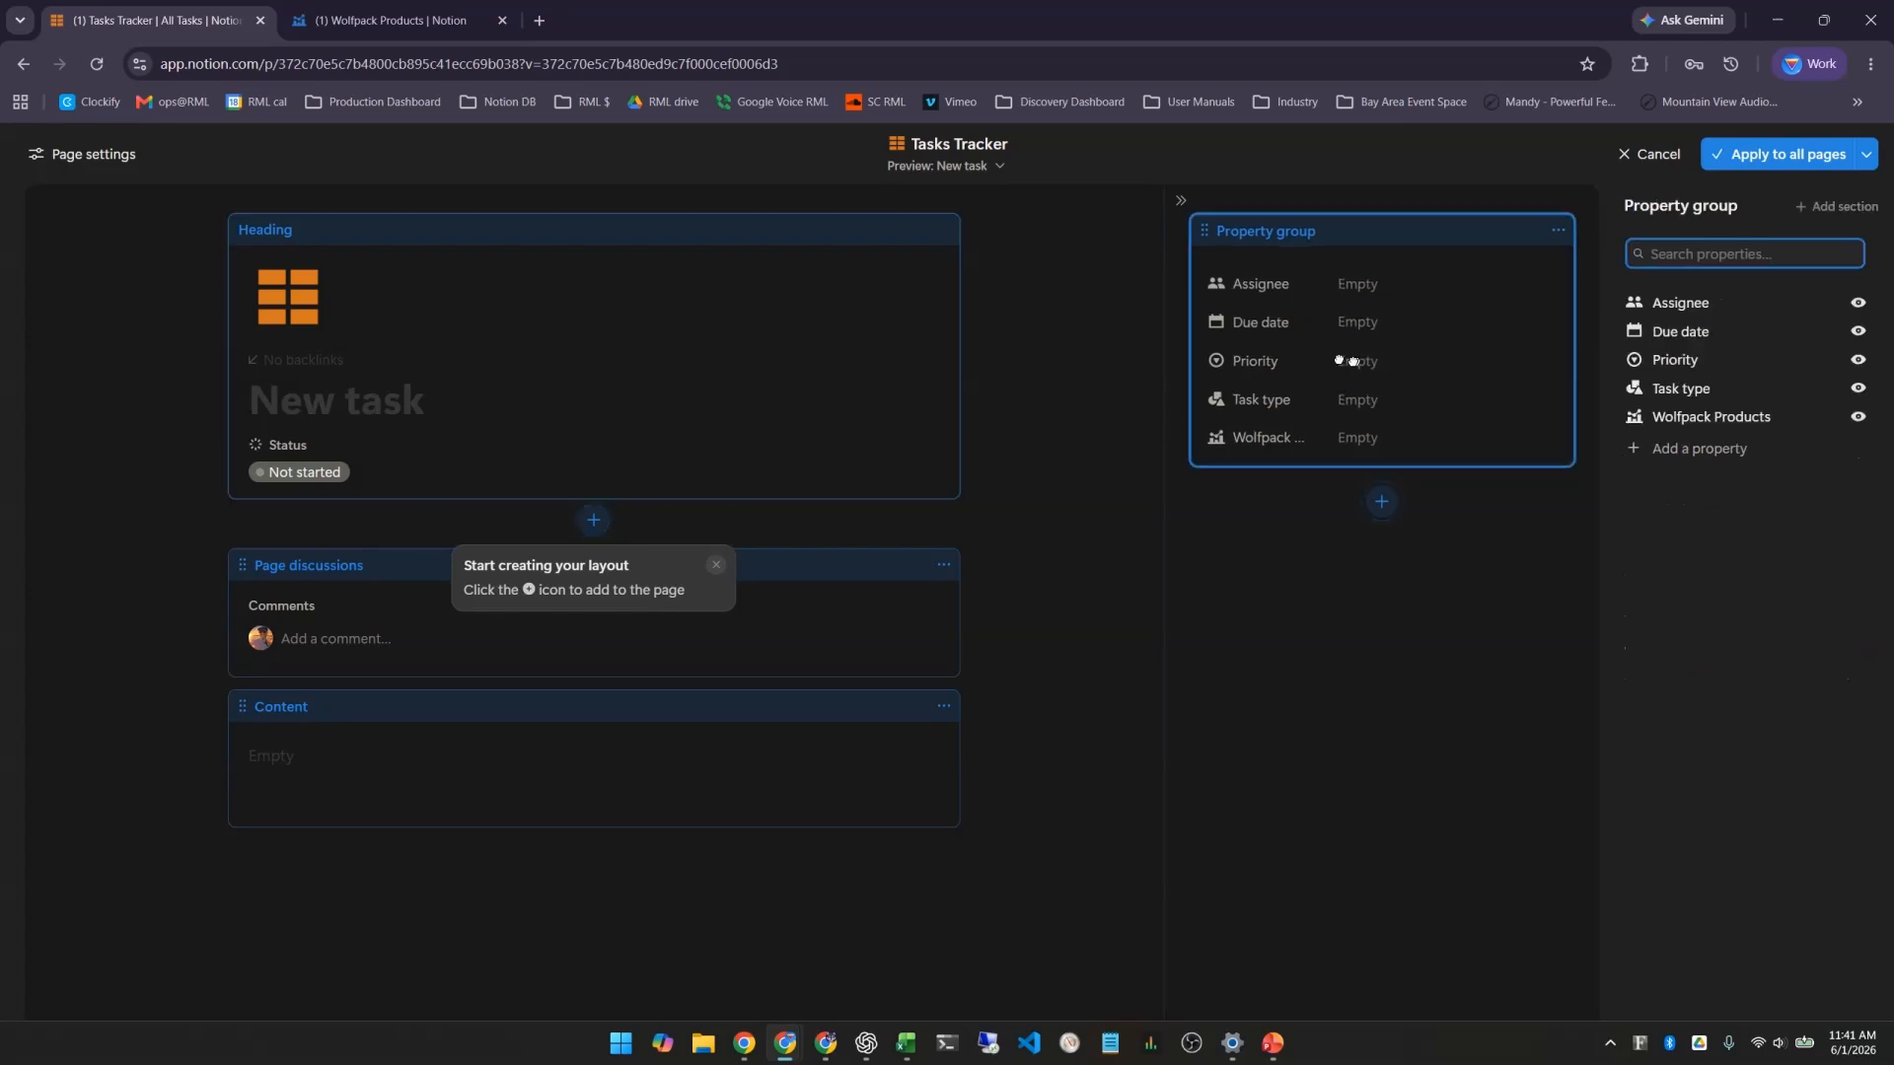
left_click(671, 418)
left_click(1858, 507)
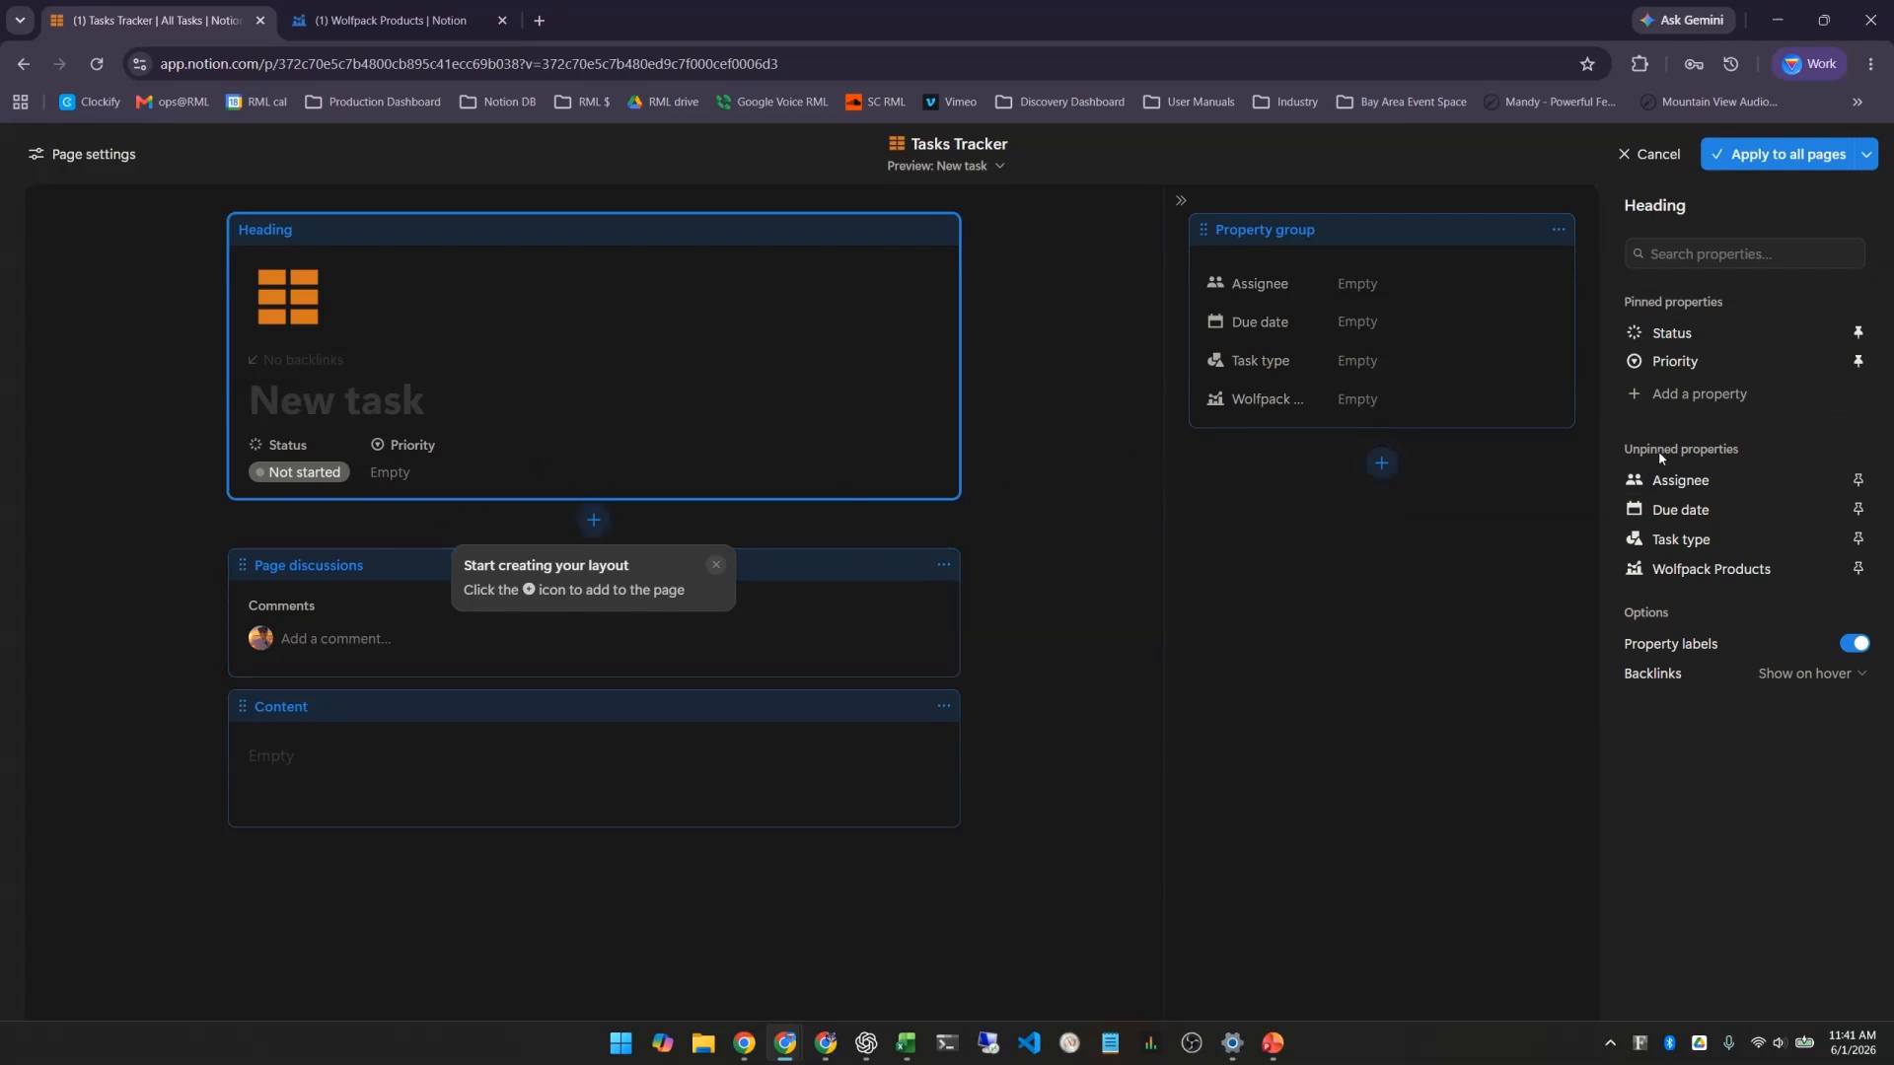
left_click(1855, 570)
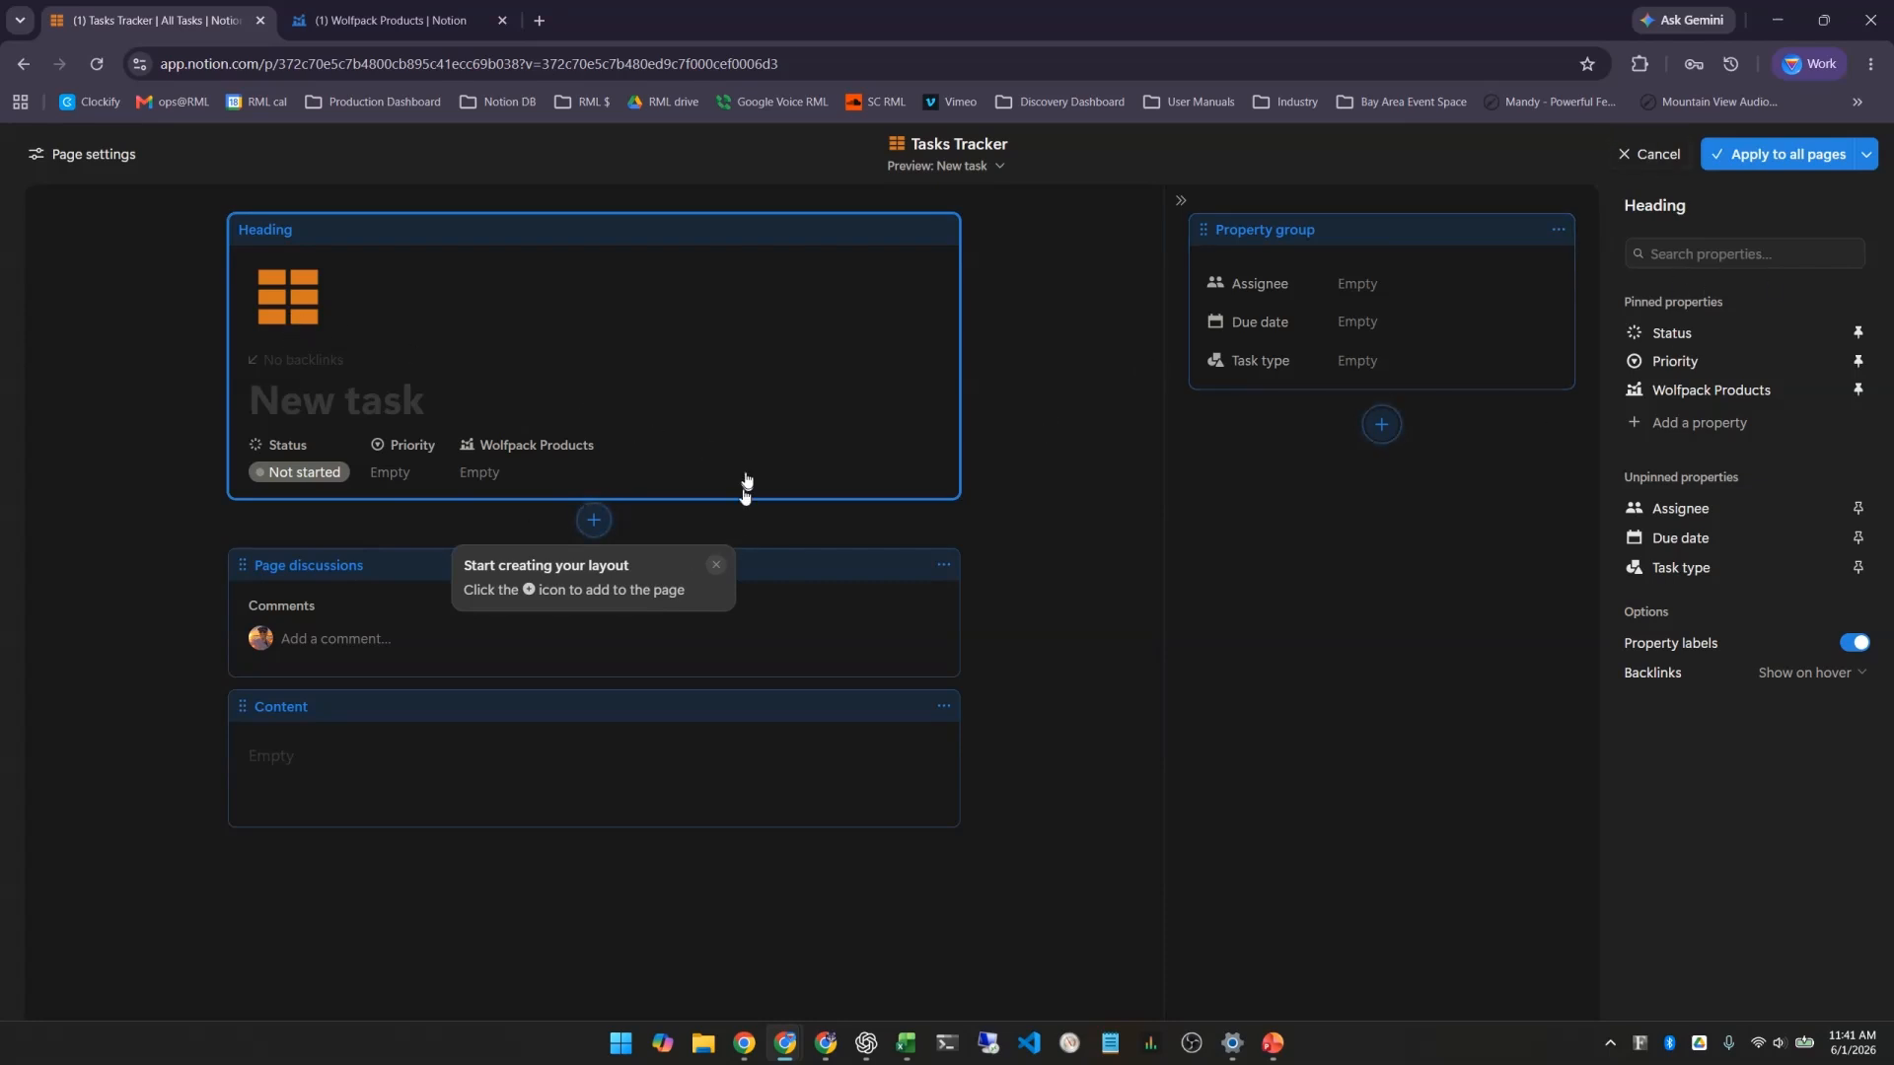
left_click(1737, 163)
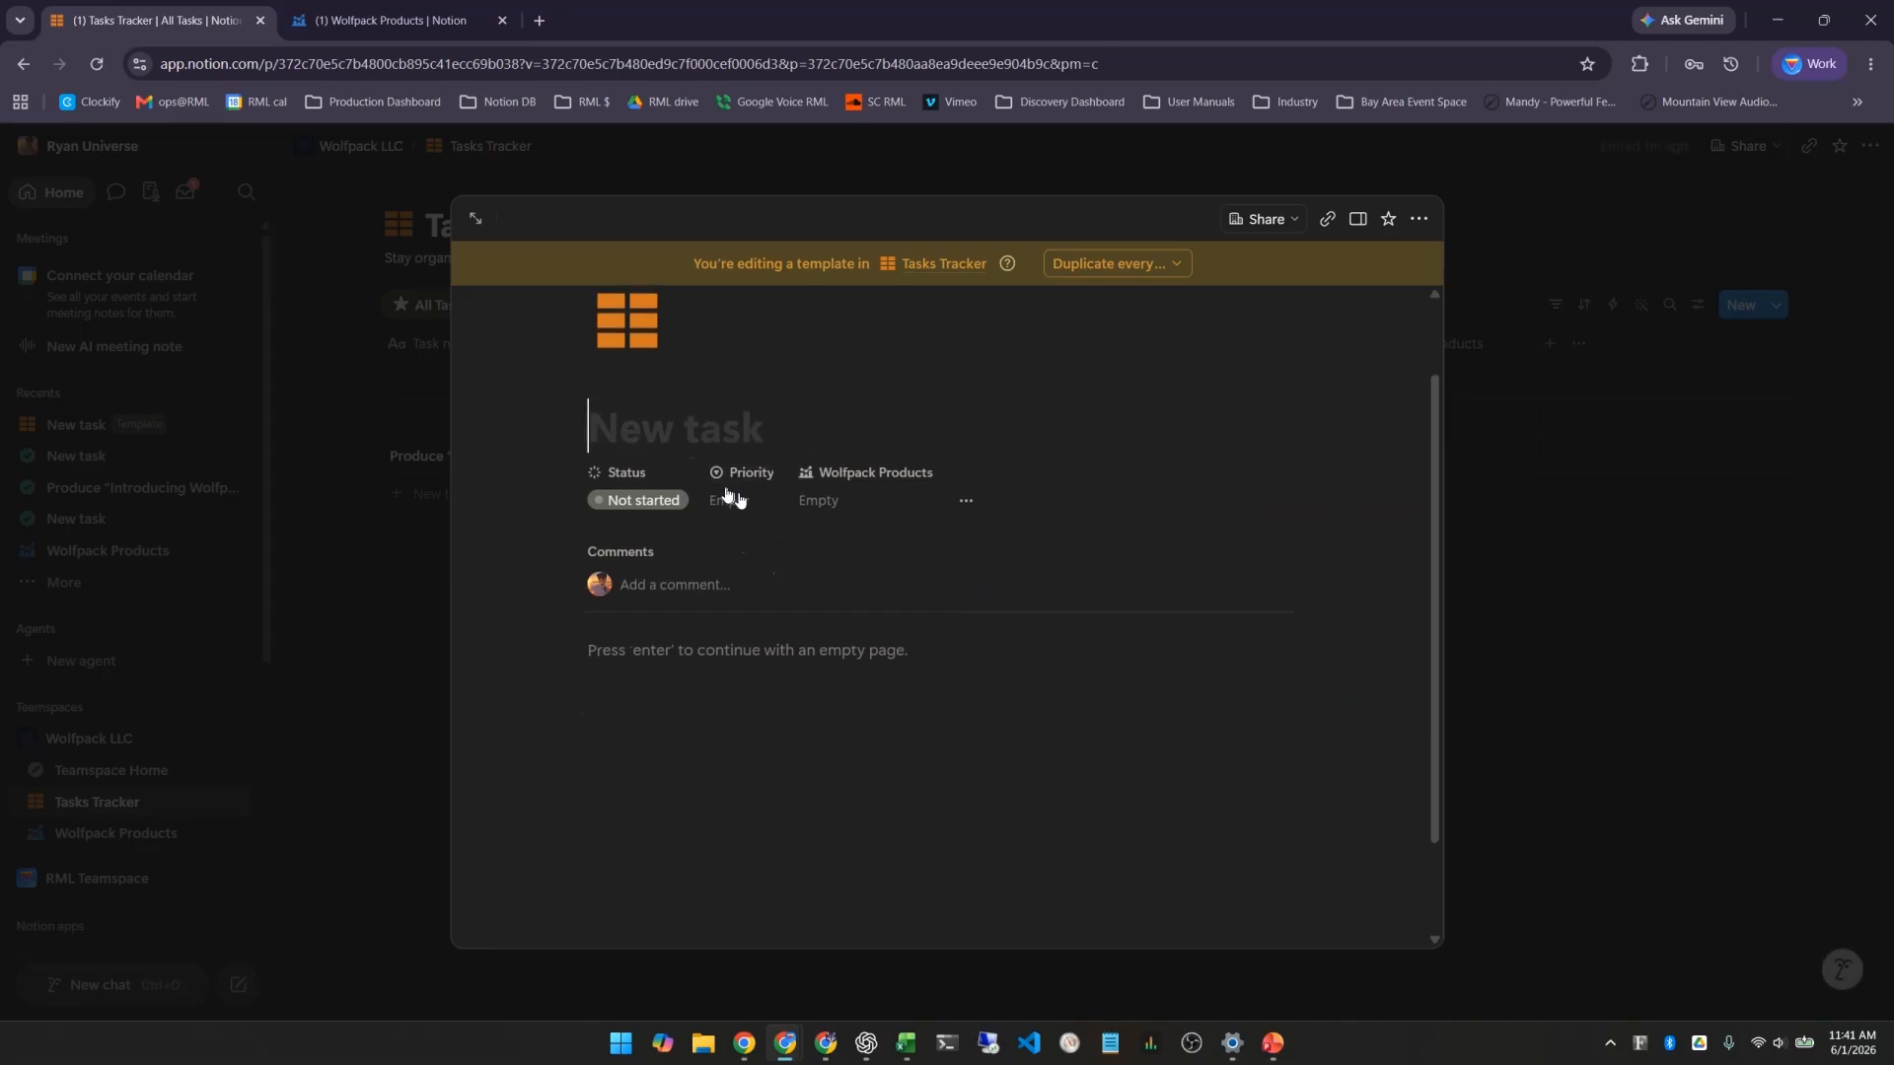
left_click(1550, 453)
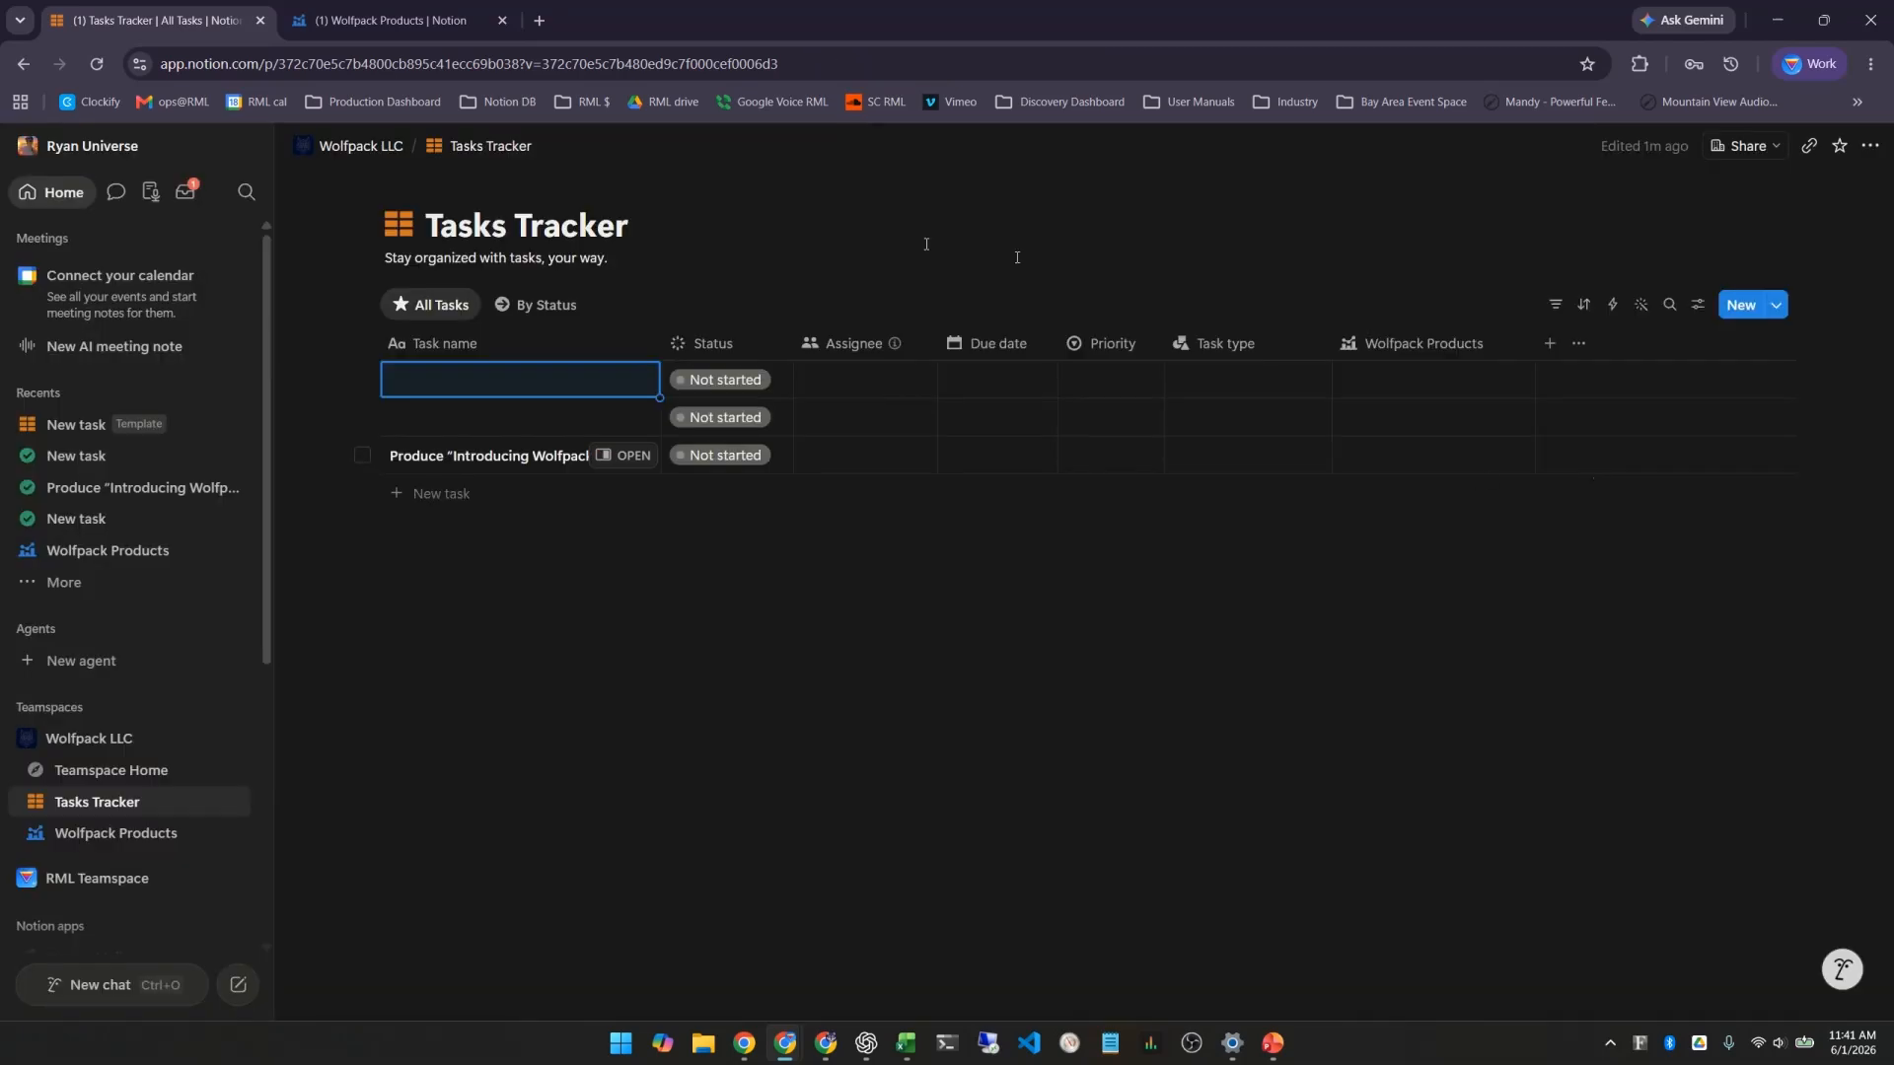
Delete the two unnamed tasks from the table, and create one blank task from the edited template, closing its page
left_click(362, 380)
left_click(362, 417)
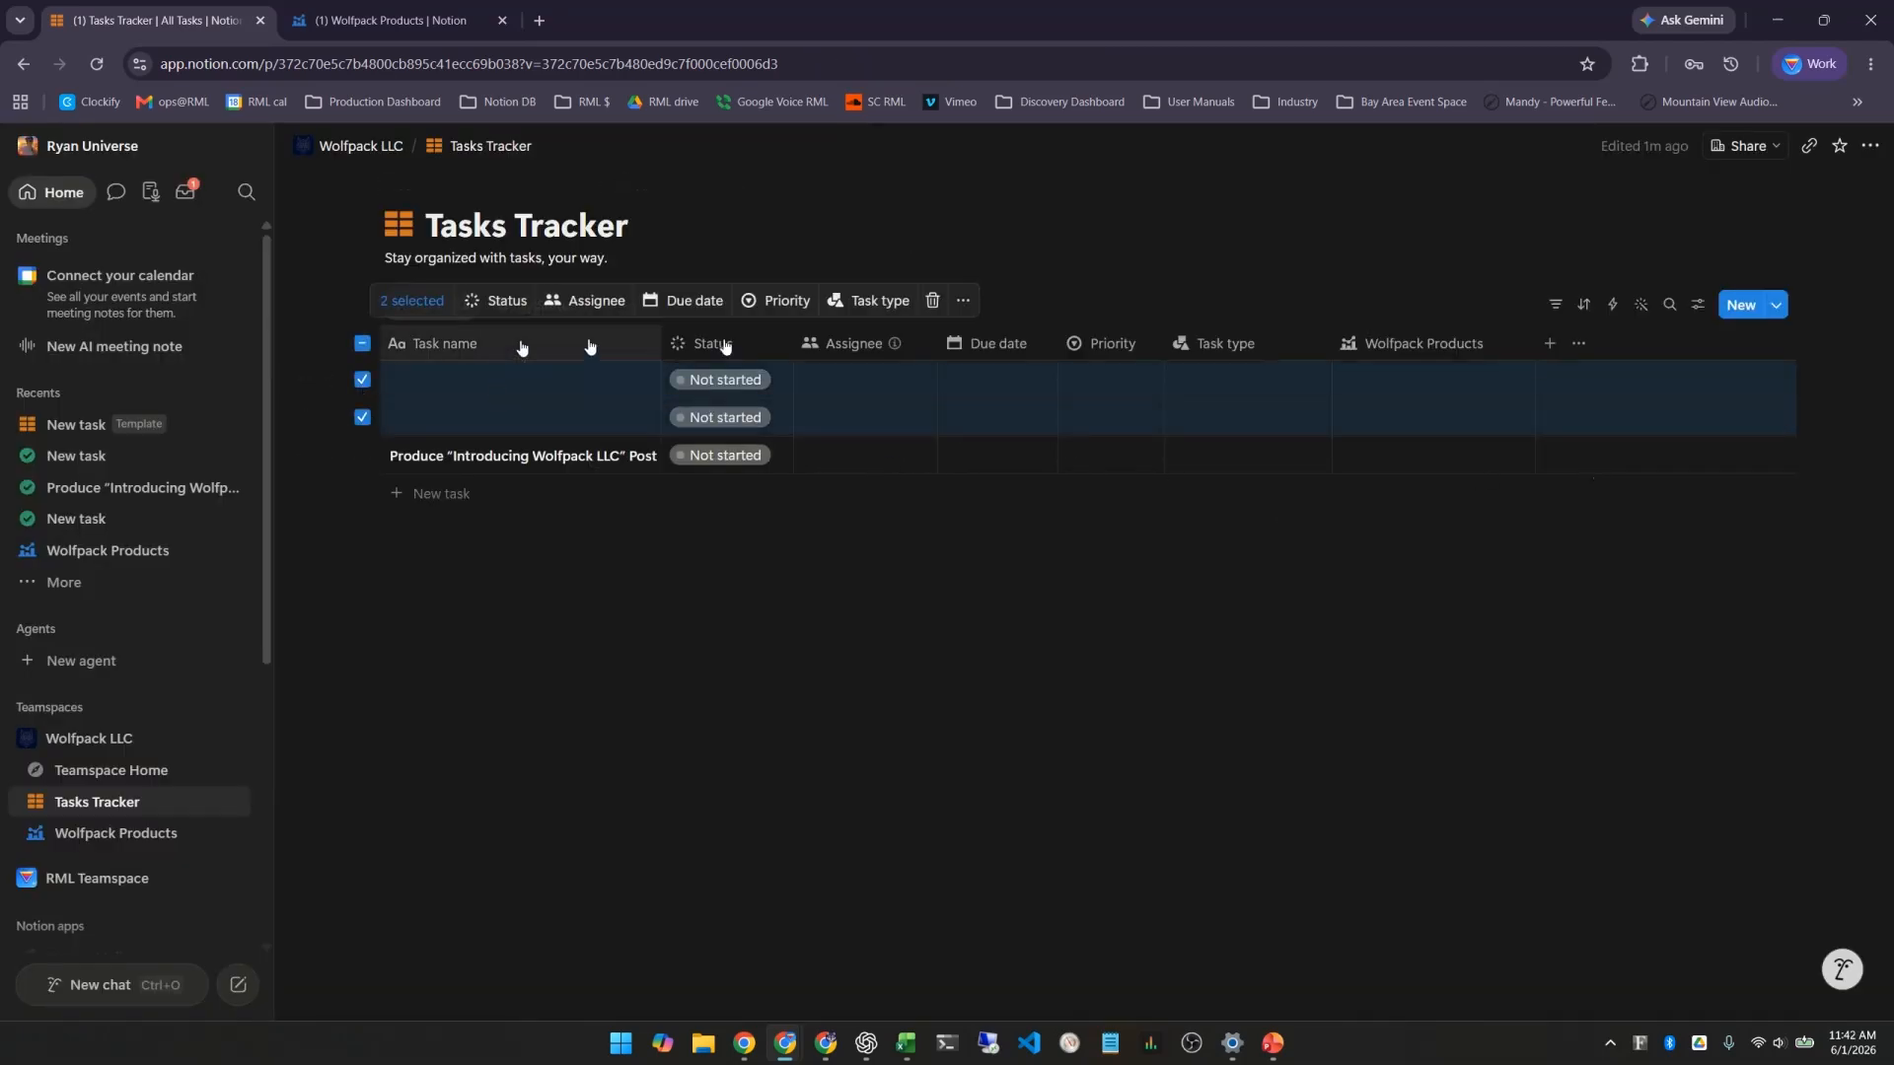
left_click(932, 300)
left_click(1741, 304)
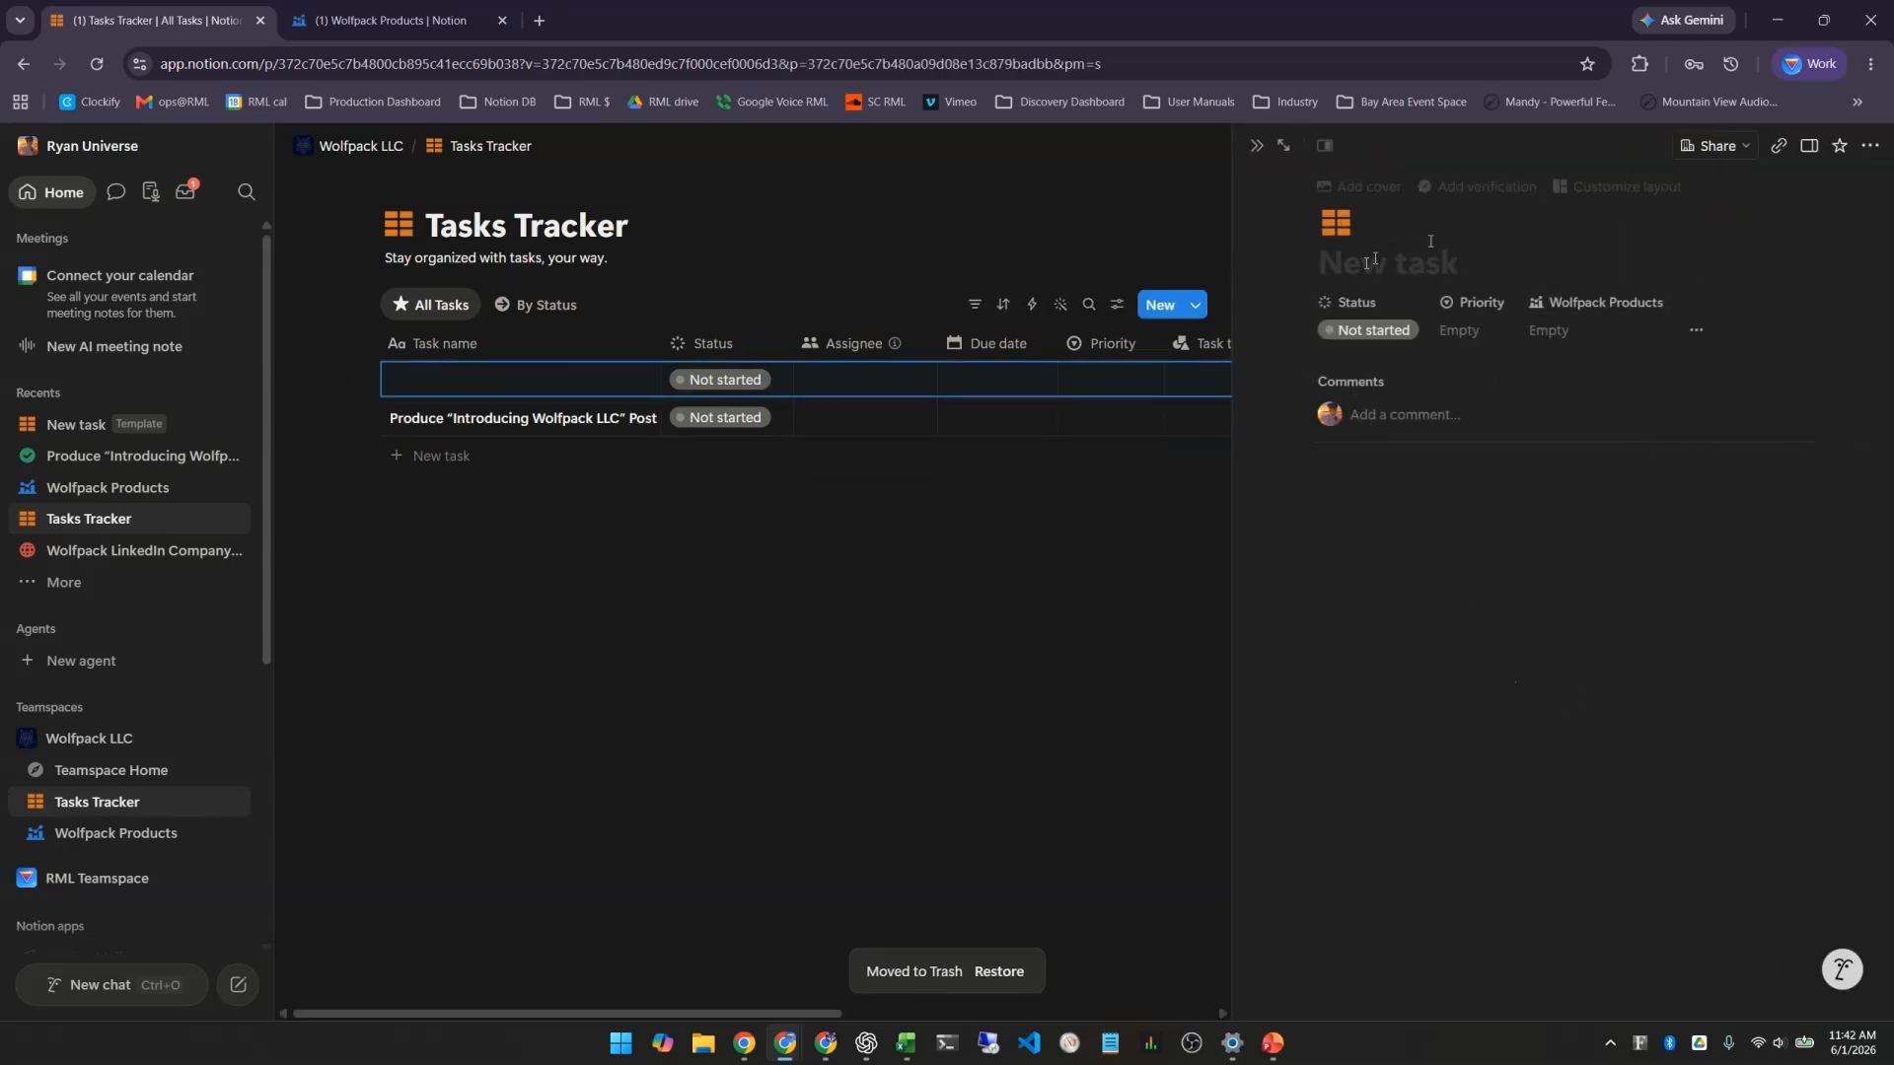
key("Escape")
Hide the Assignee and Due date columns in the All Tasks view
left_click(893, 347)
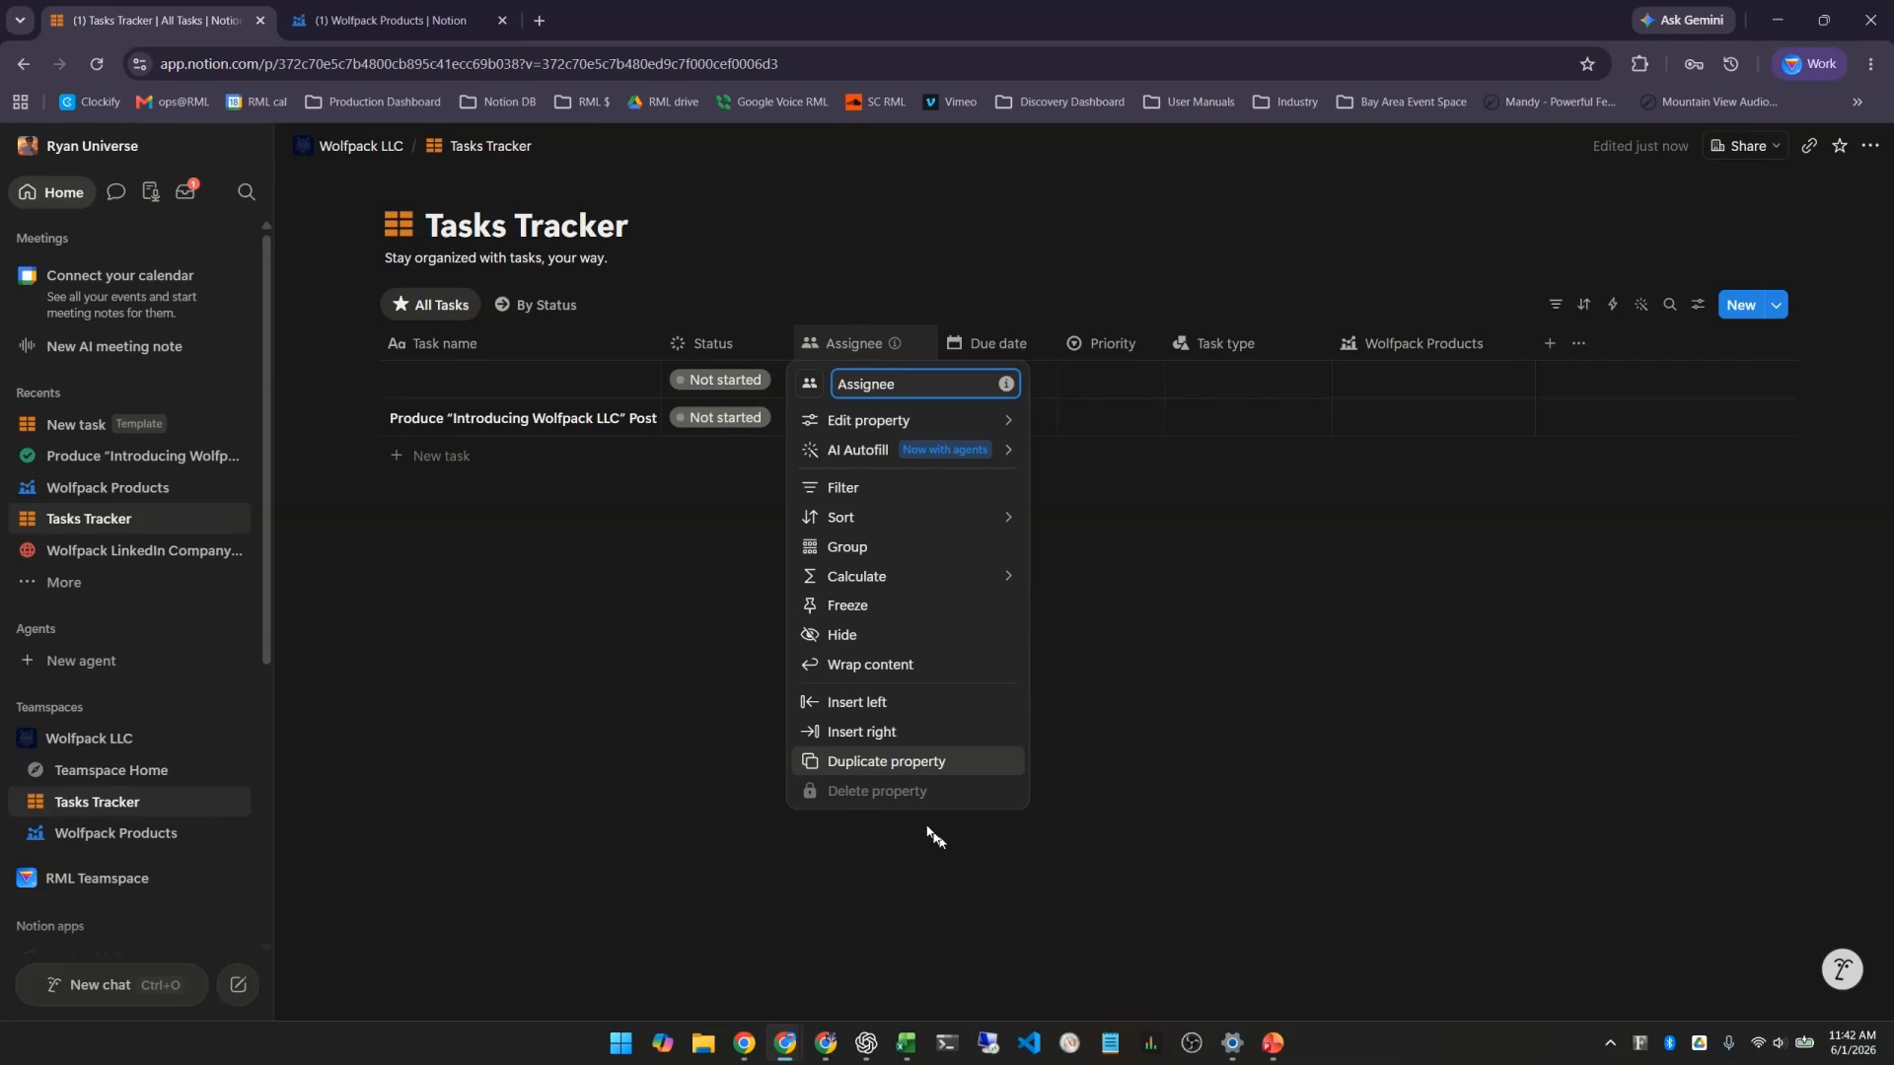
left_click(816, 637)
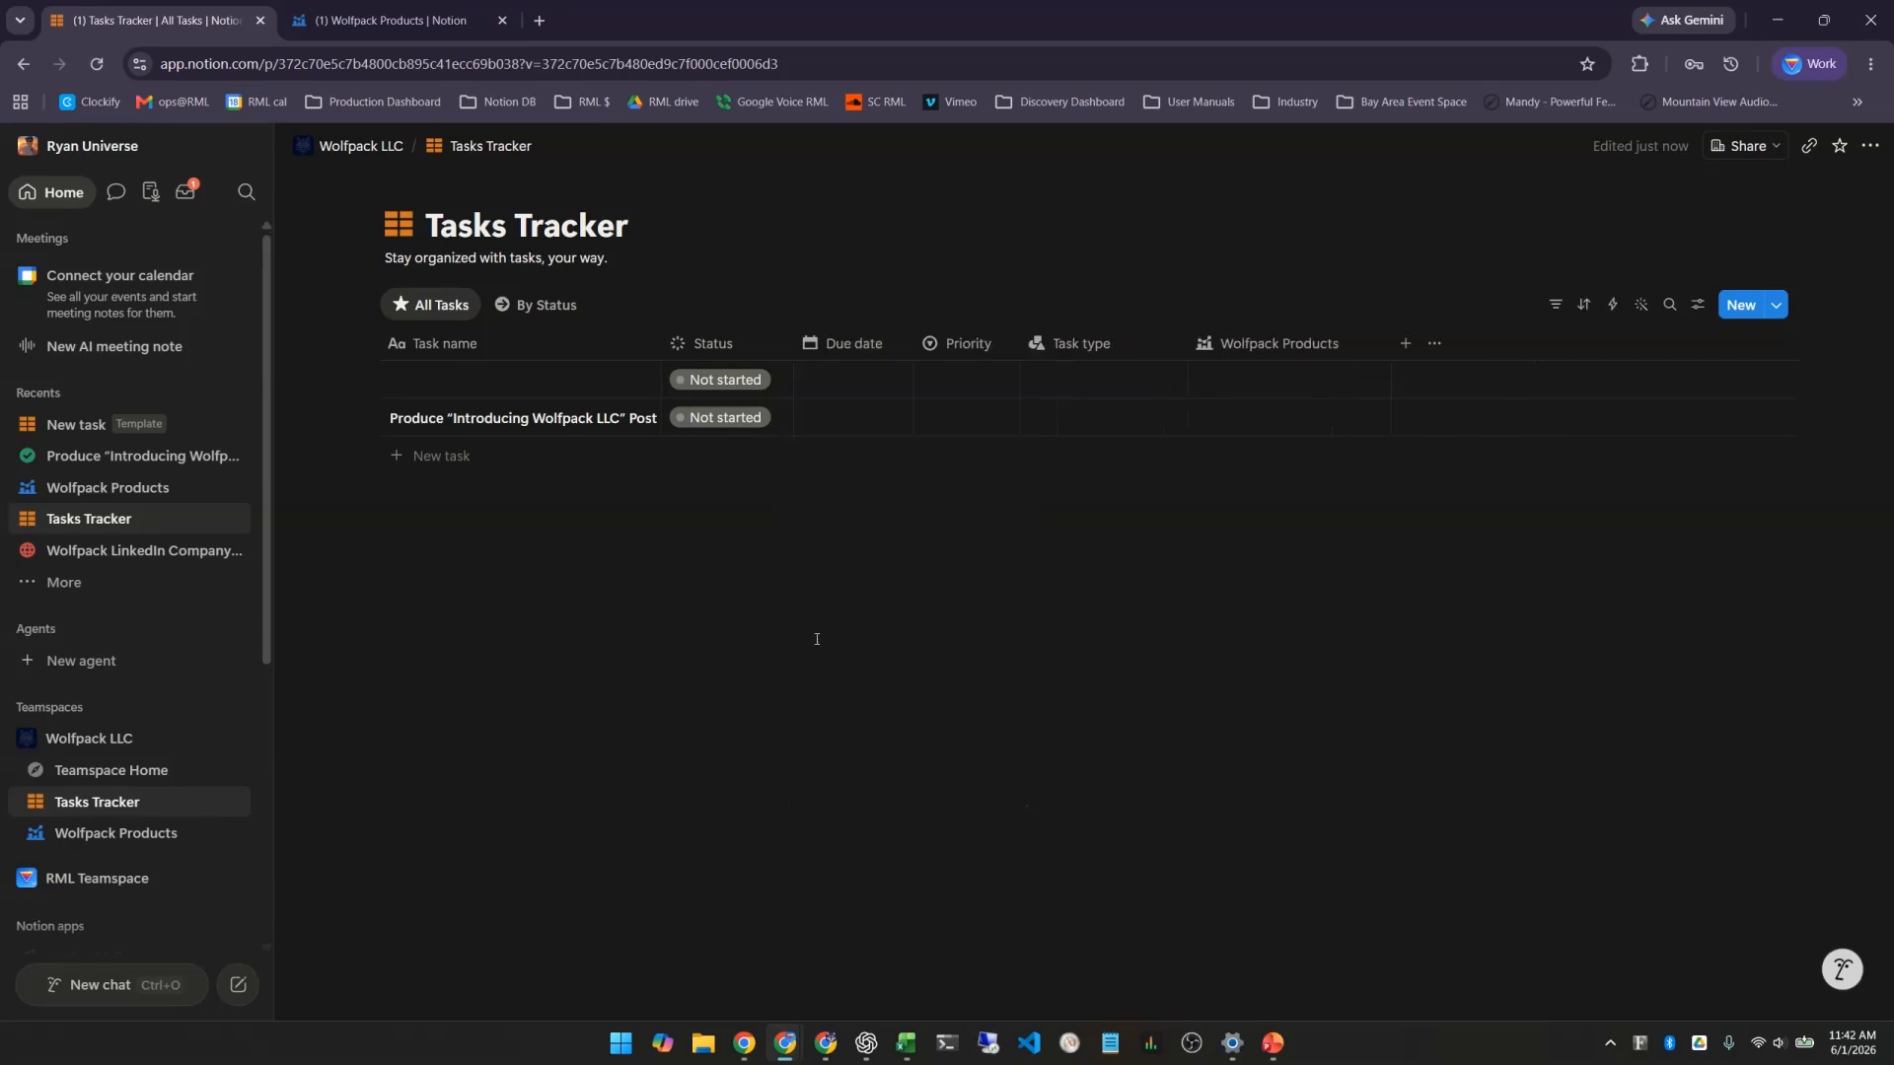
left_click(861, 352)
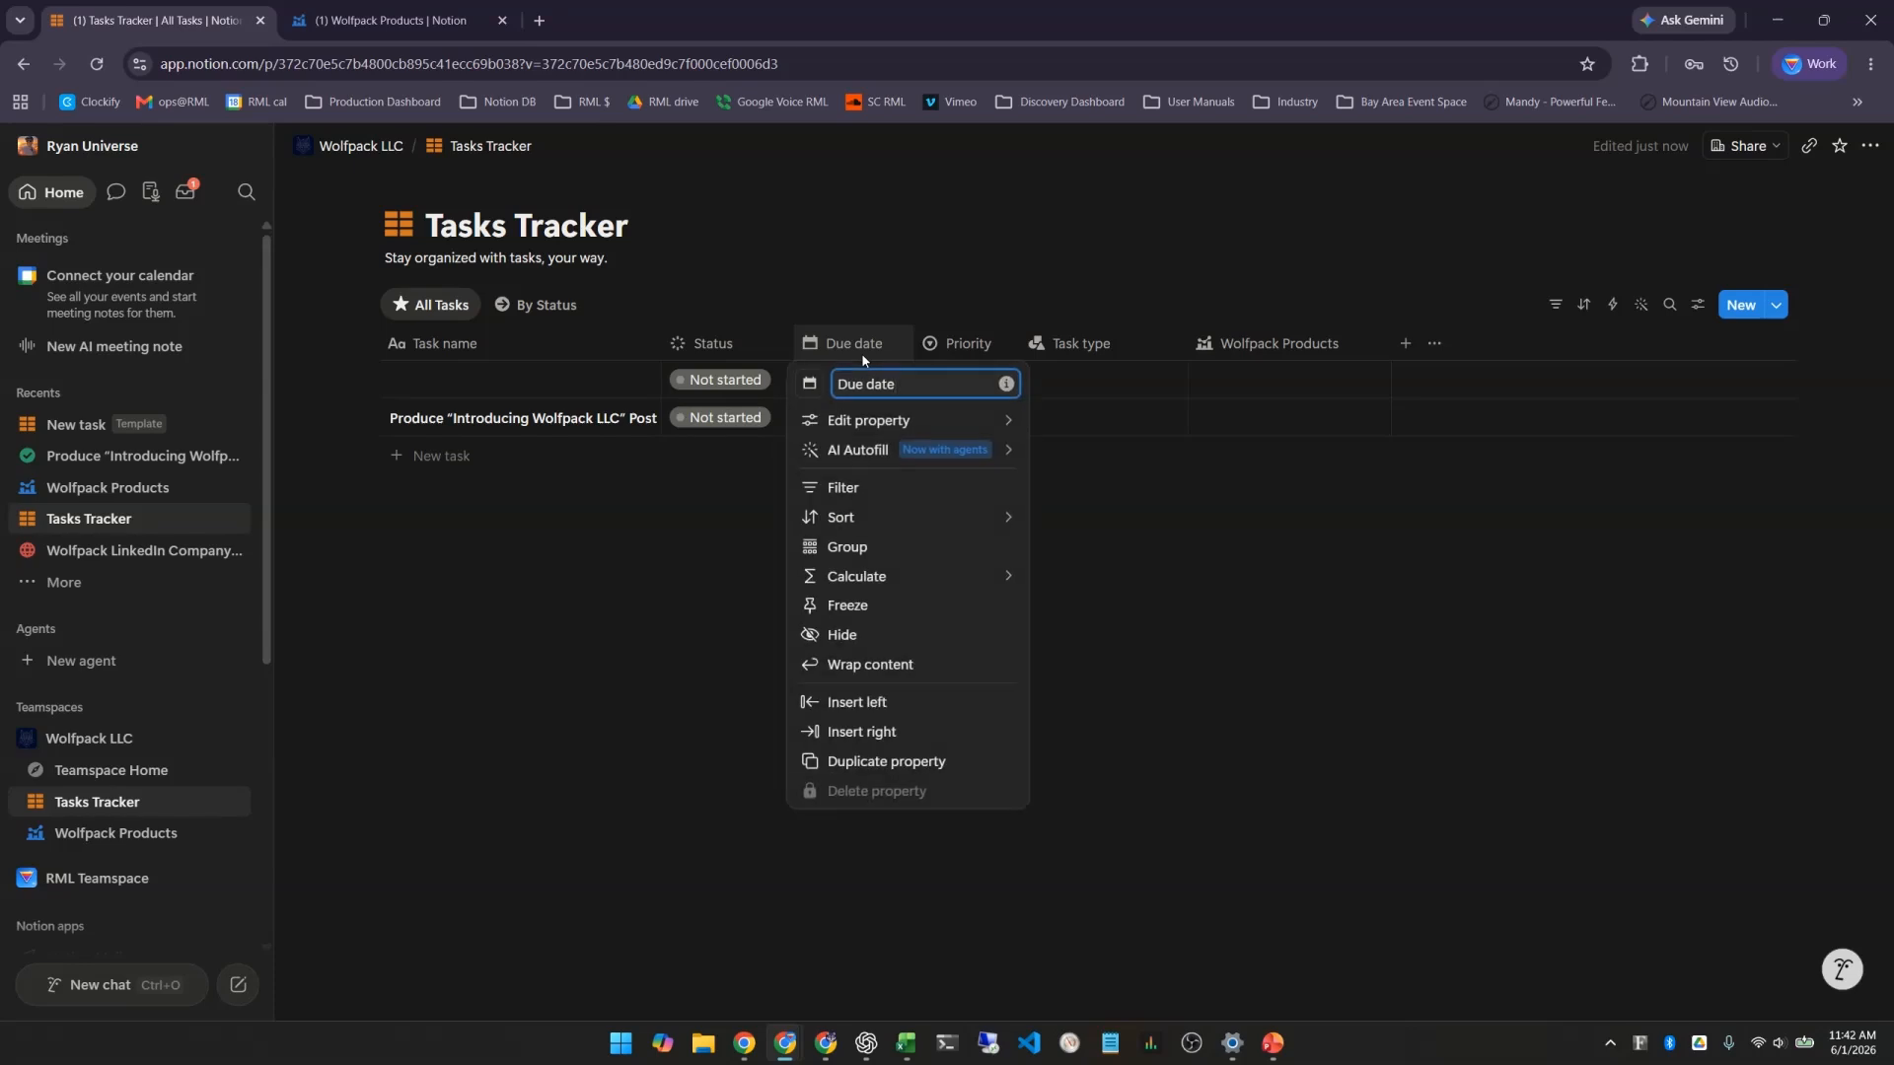
left_click(854, 637)
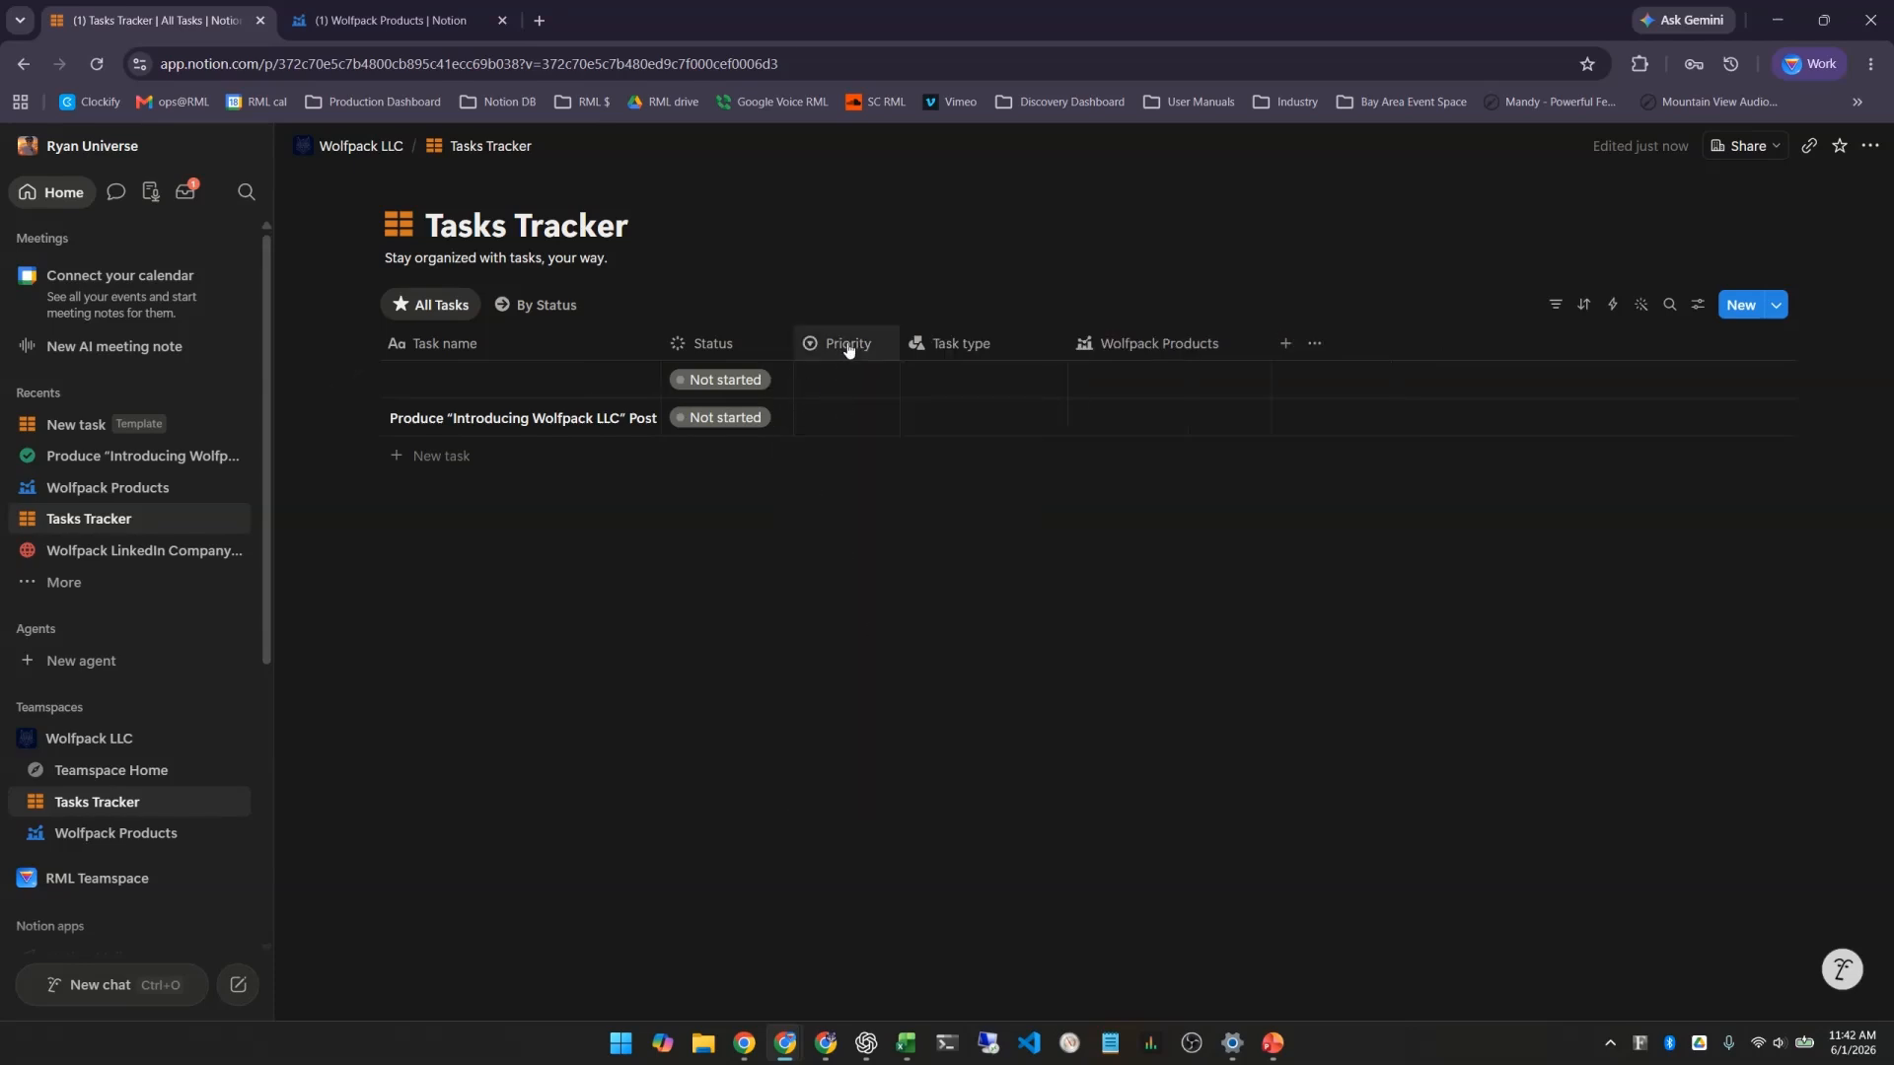
Review the options of the Task type property without changing them
left_click(935, 353)
mouse_move(1069, 422)
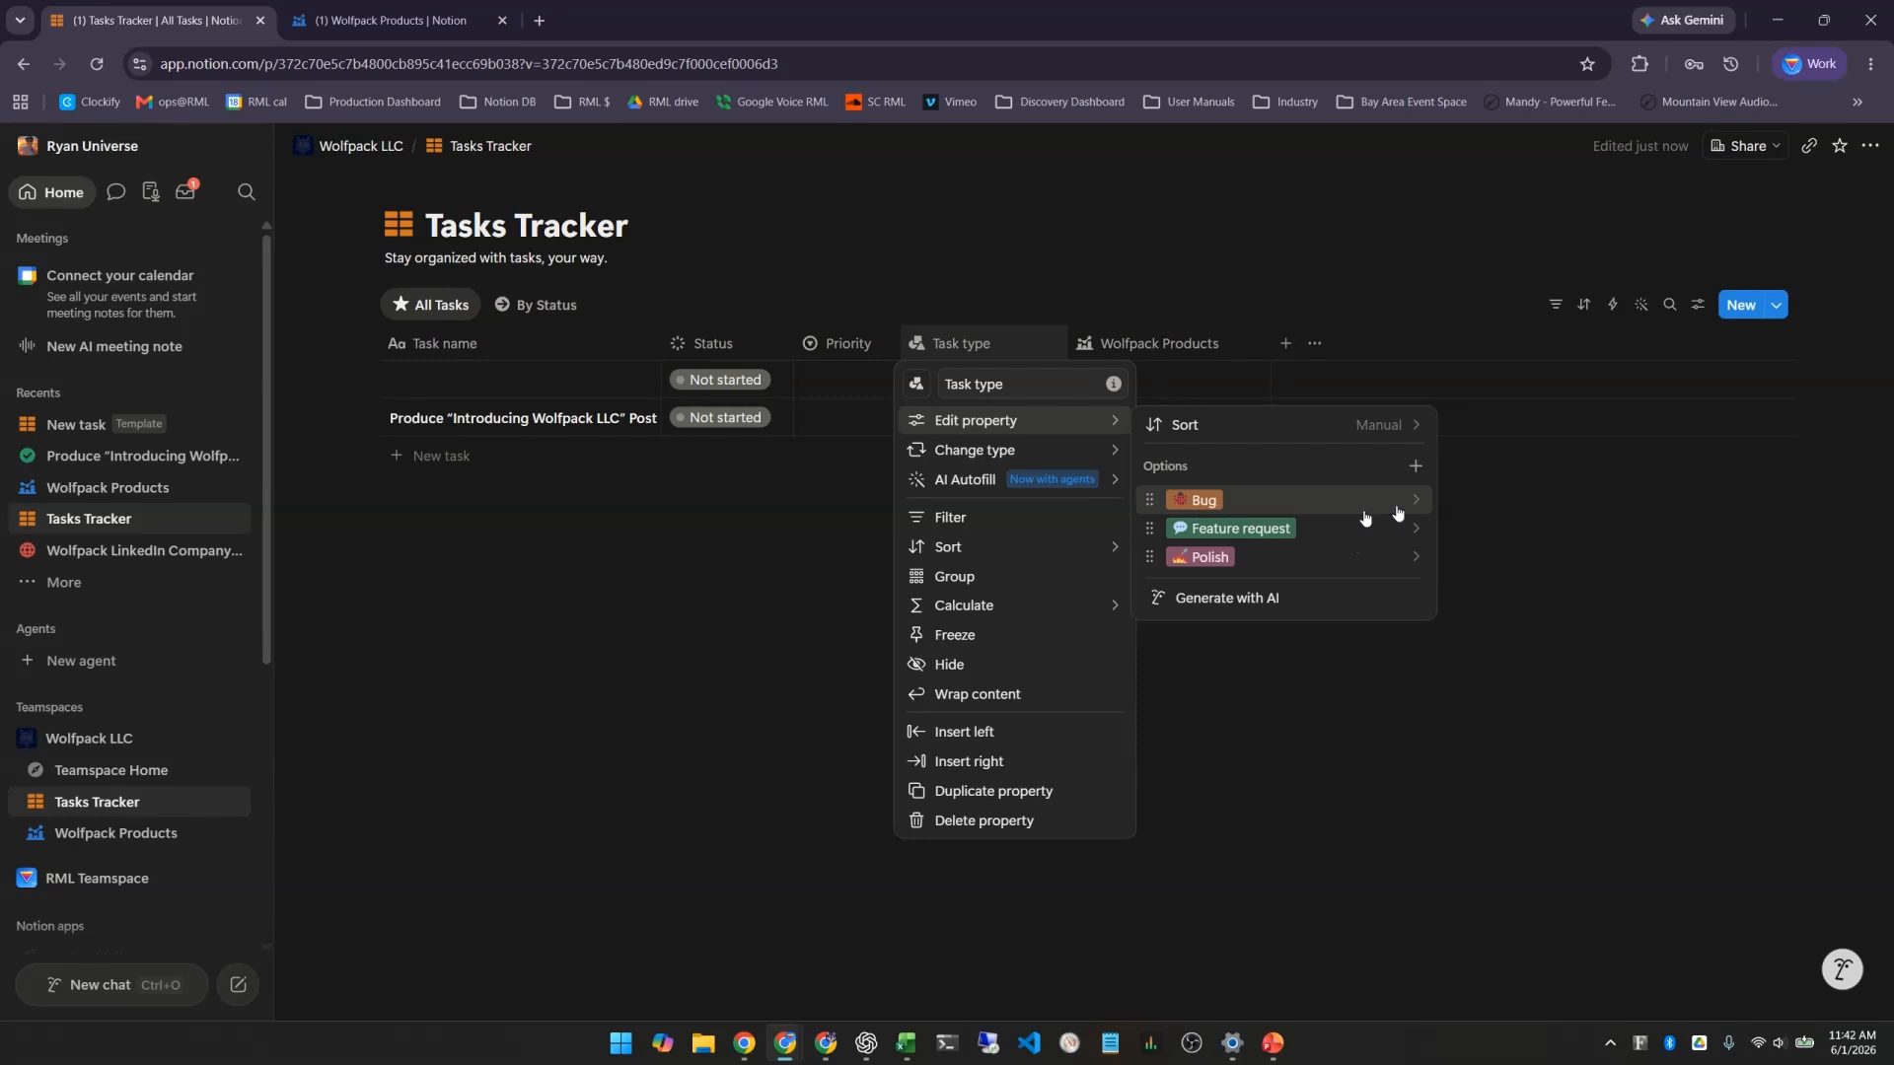
left_click(1769, 477)
Link the “Introducing Wolfpack LLC” task to the Wolfpack LinkedIn Company Page in its Wolfpack Products property
left_click(1174, 422)
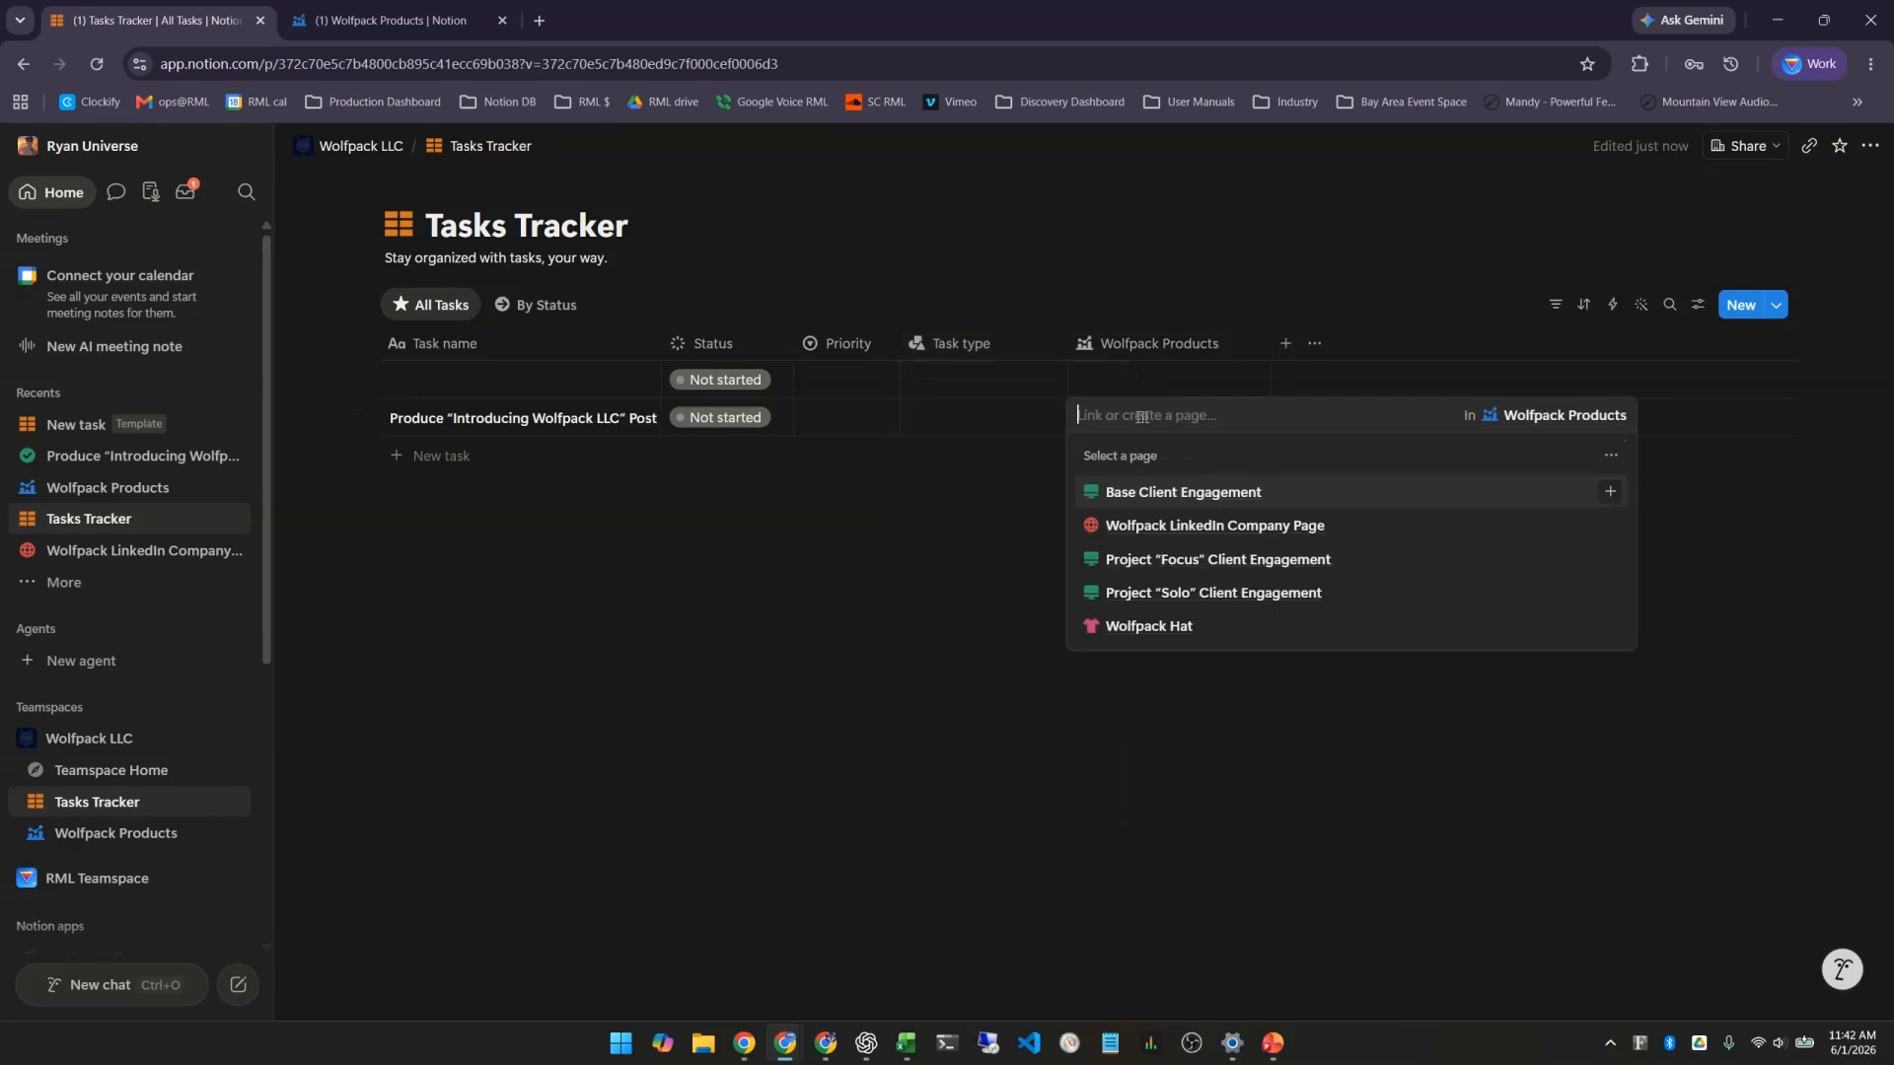
left_click(1181, 527)
left_click(1044, 487)
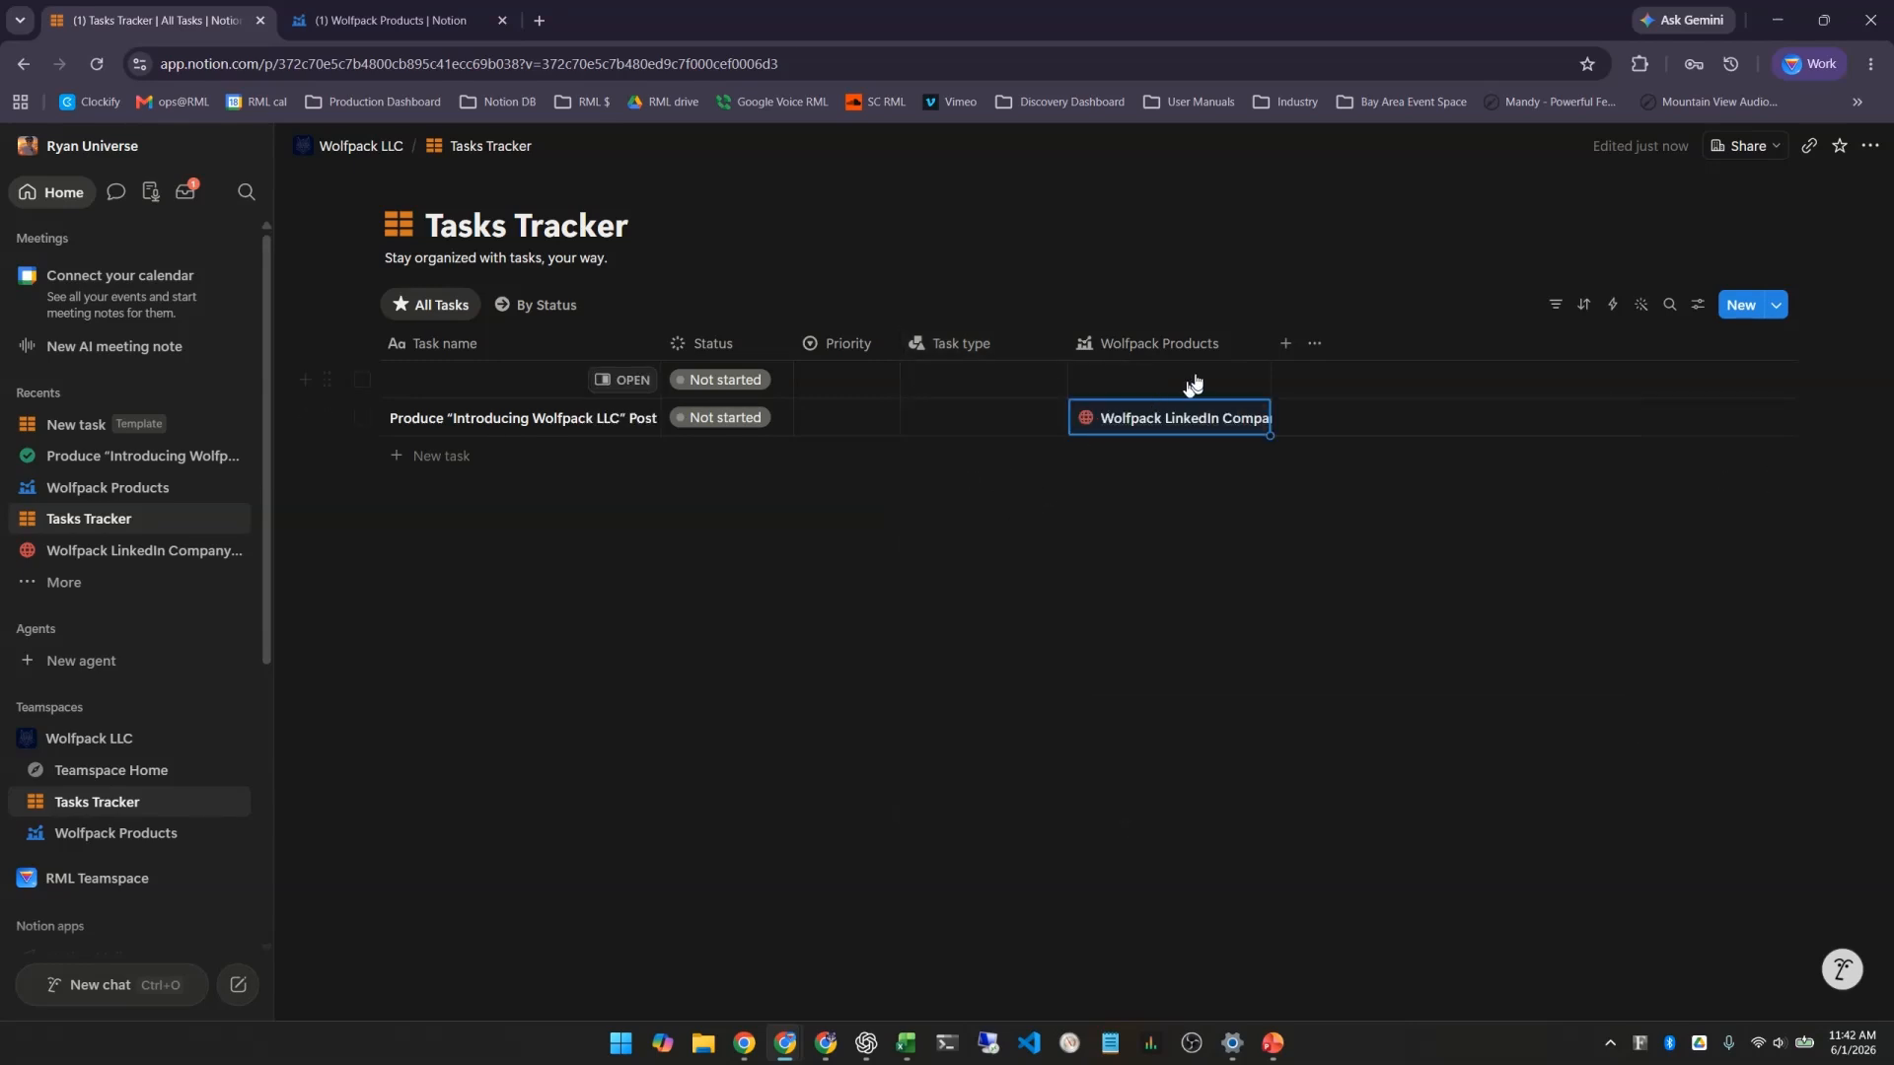
Move the Wolfpack Products column directly after Status, and set the “Introducing Wolfpack LLC” task's priority to High
left_click_drag(1178, 345, 1036, 349)
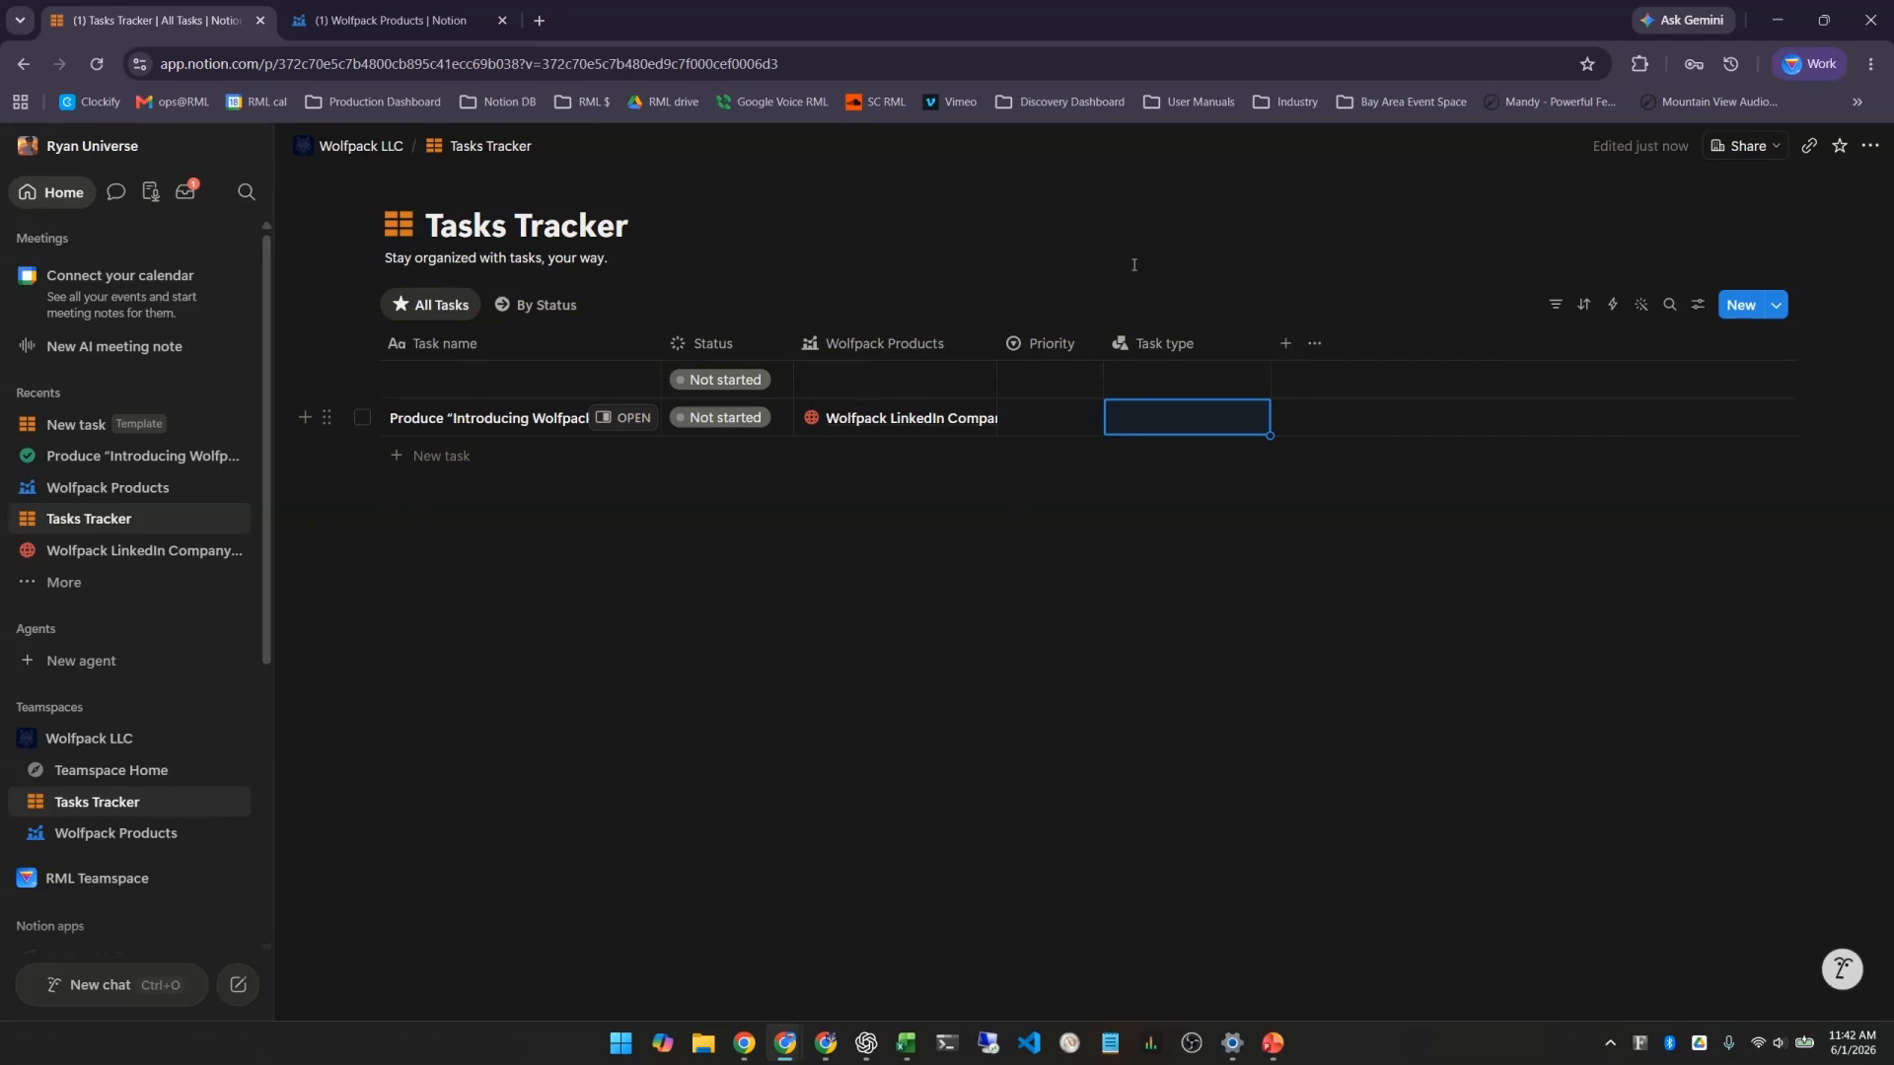
left_click(1048, 424)
left_click(1055, 487)
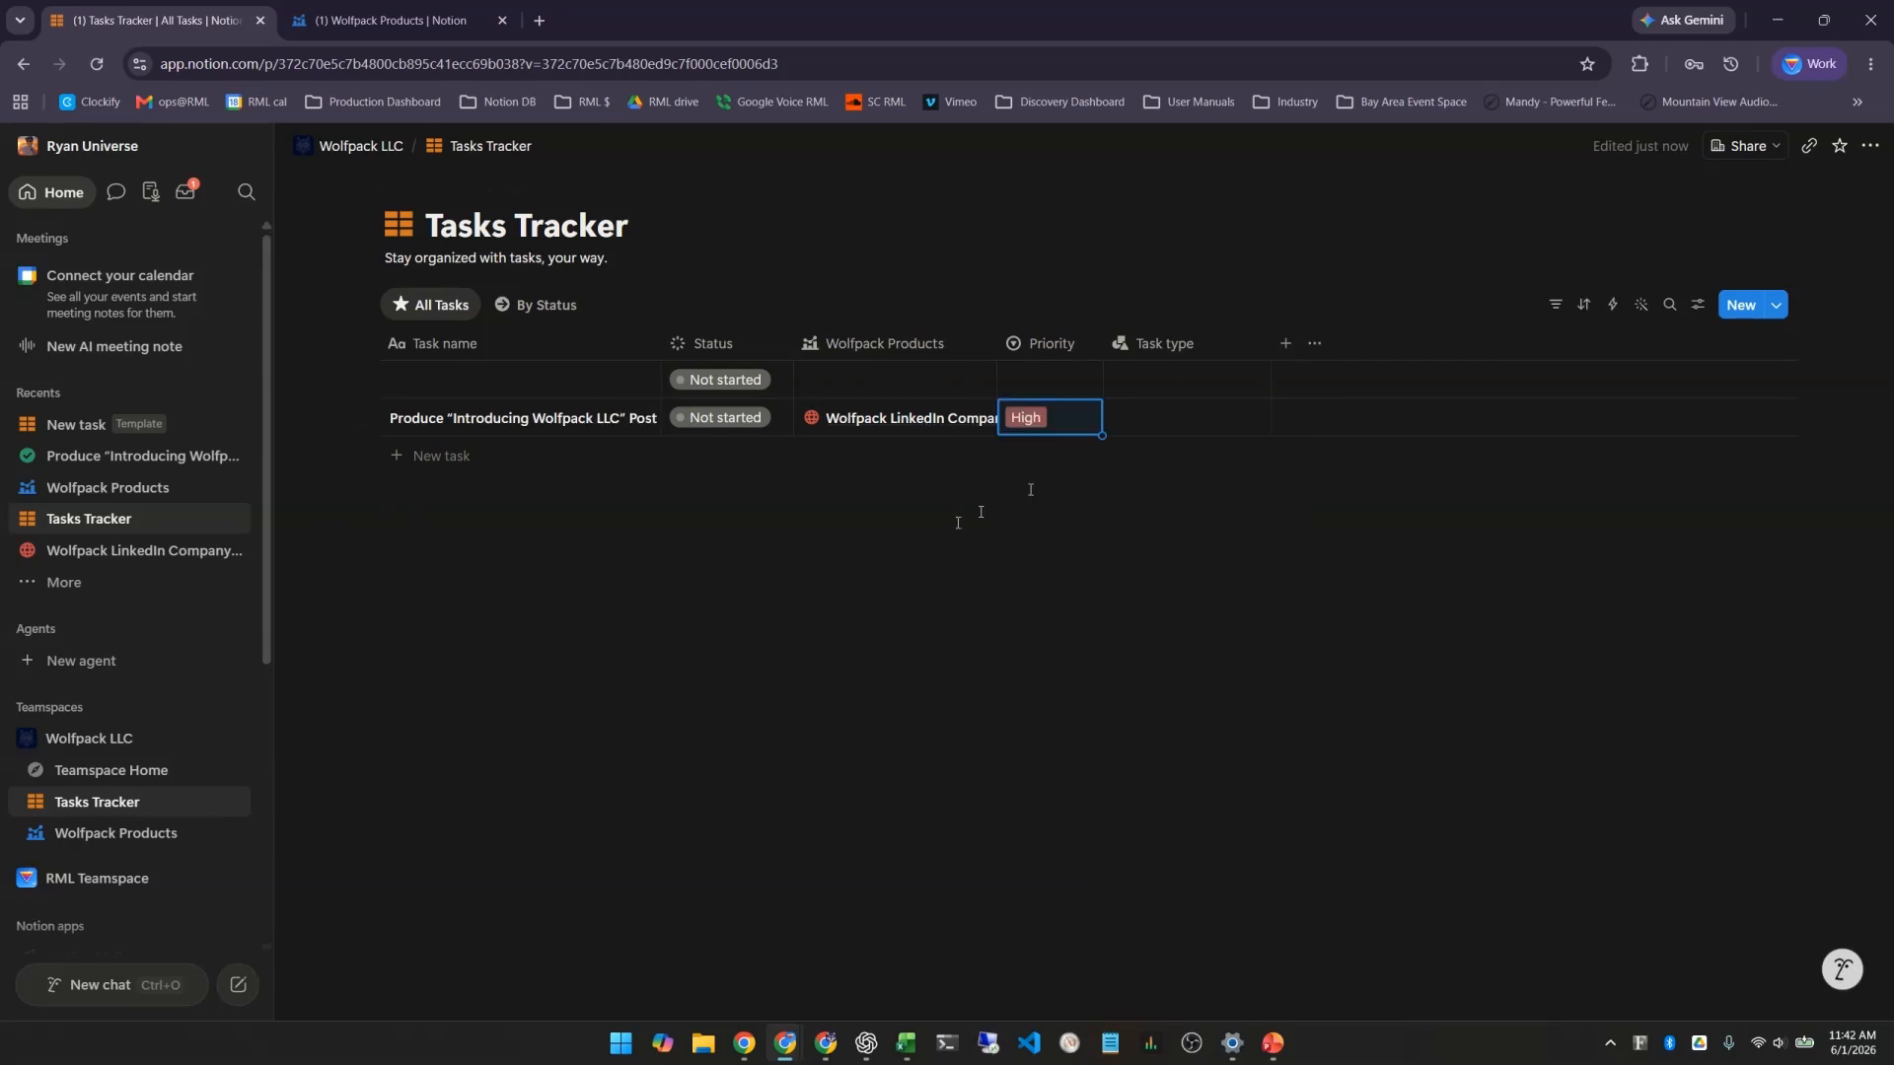
Add an option named “Urgent” to the Priority property
left_click(1053, 347)
mouse_move(1104, 453)
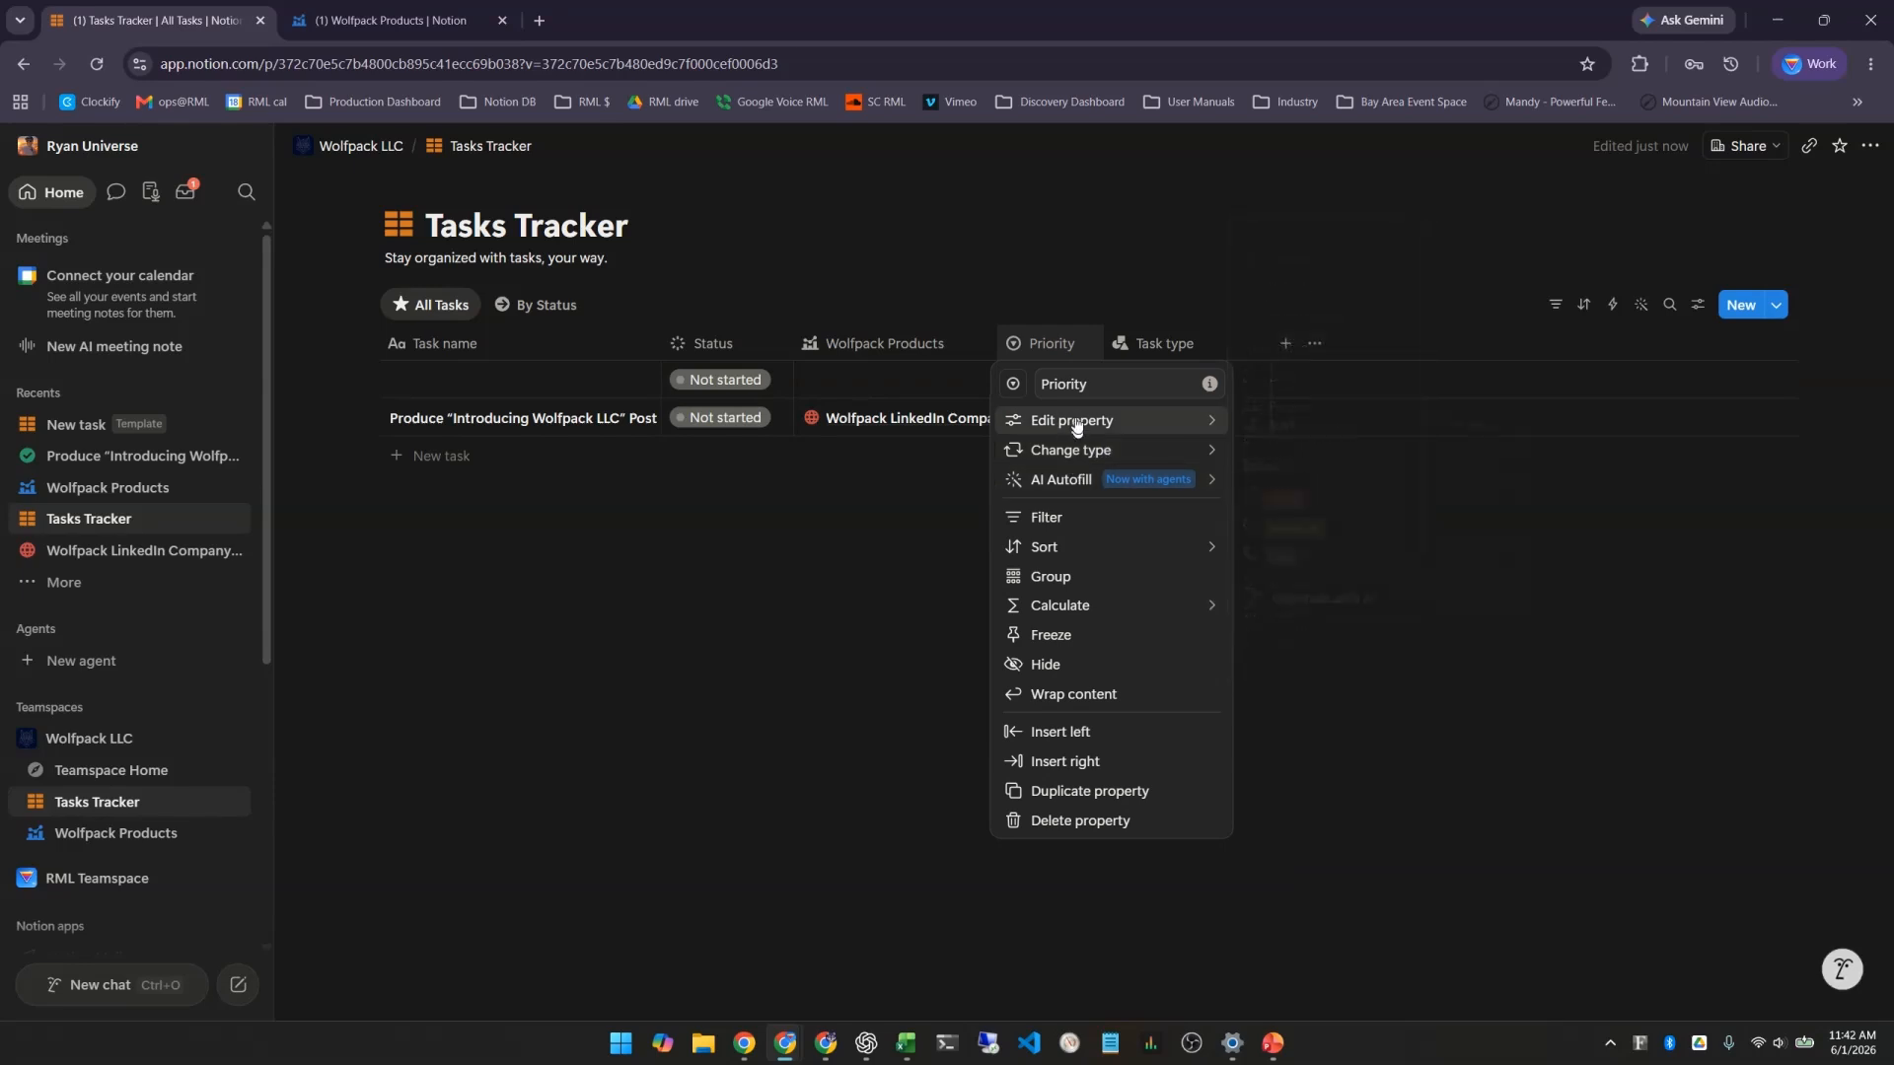
type("urg")
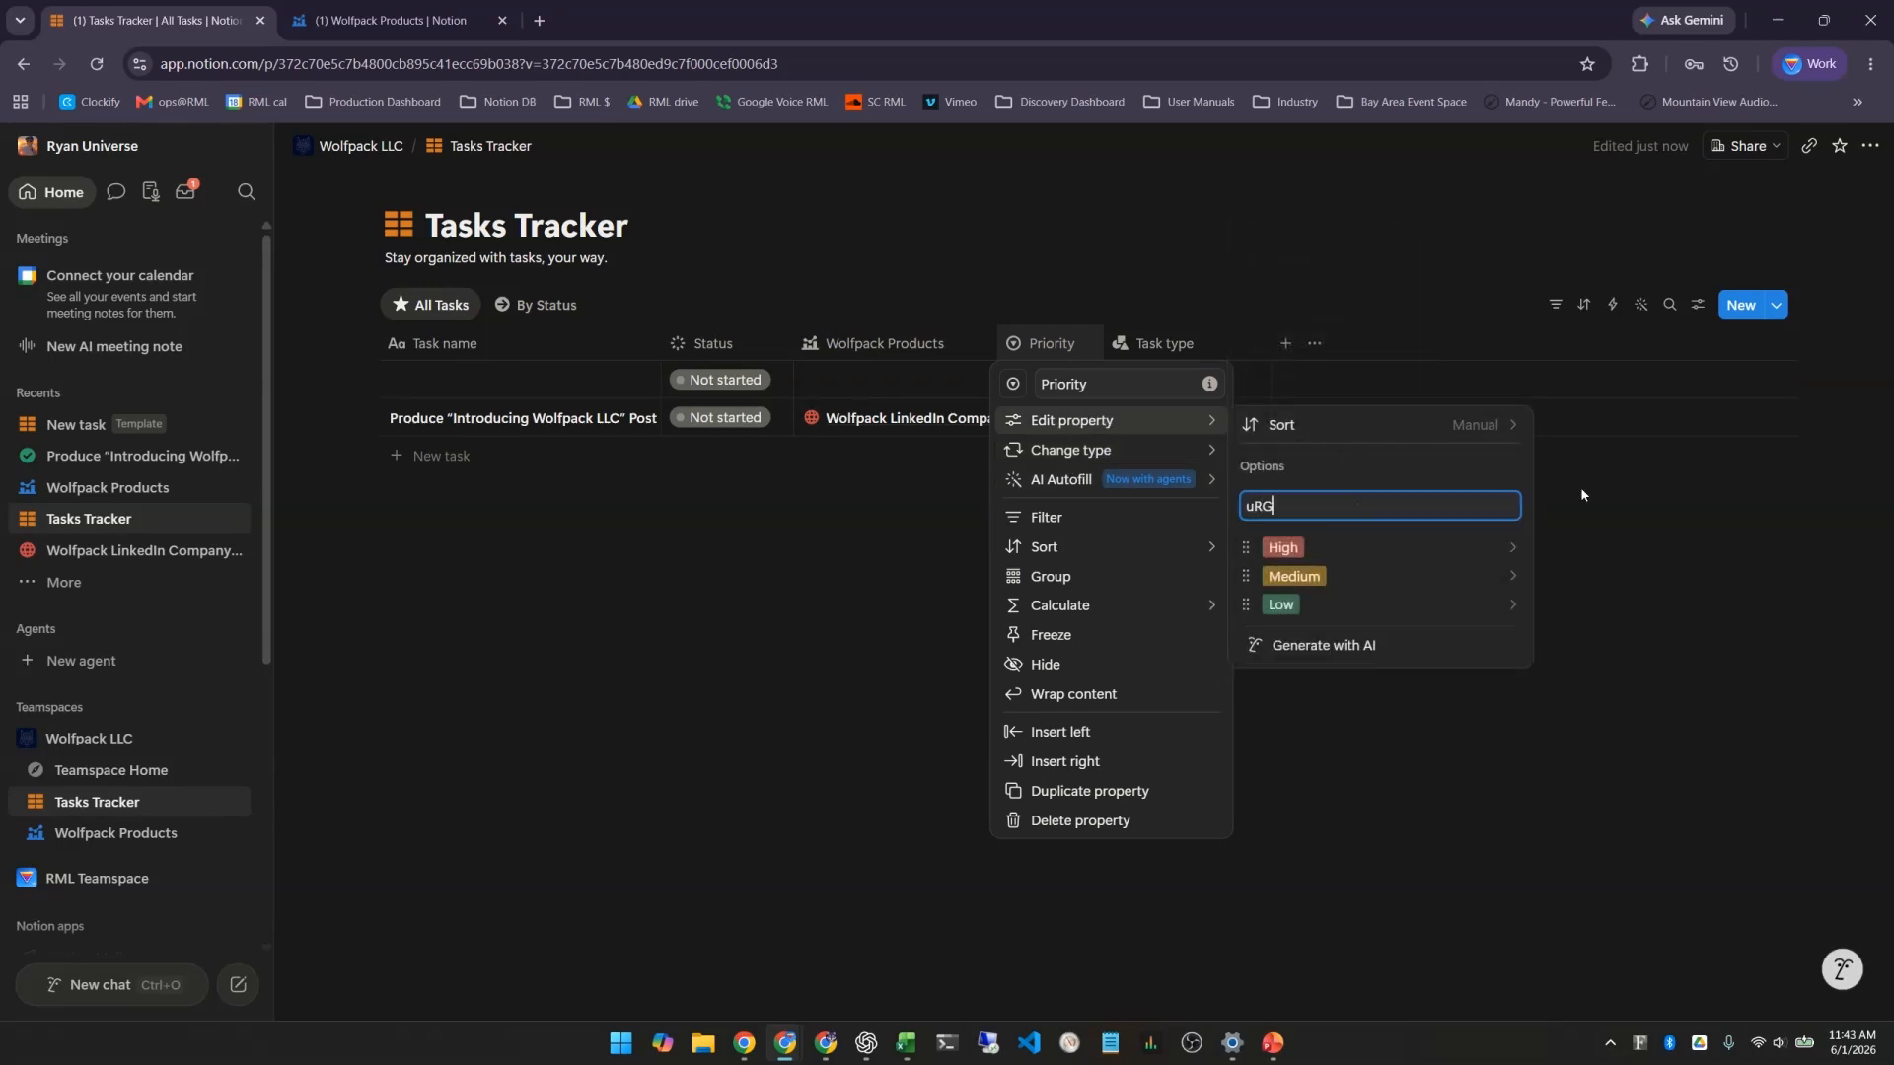
key("BackSpace")
key("BackSpace")
key("BackSpace")
type("Urgent")
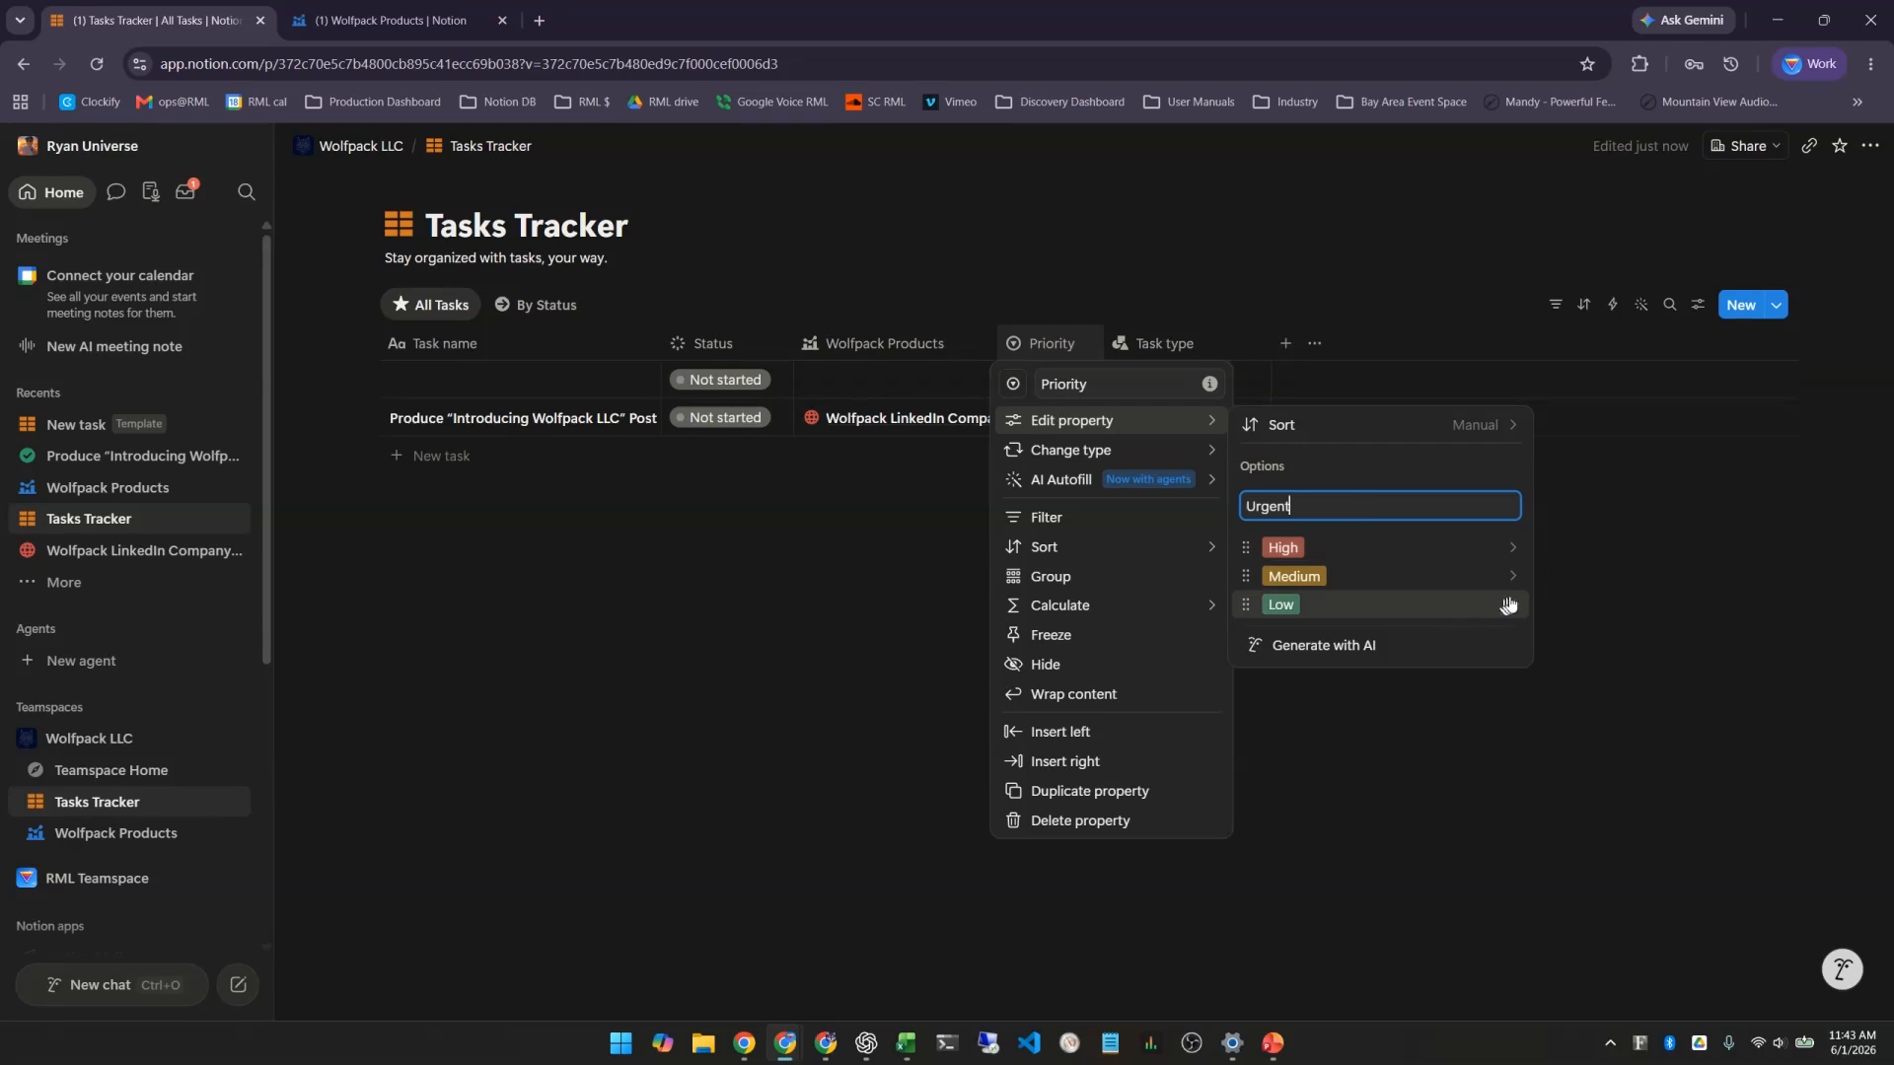
key("Return")
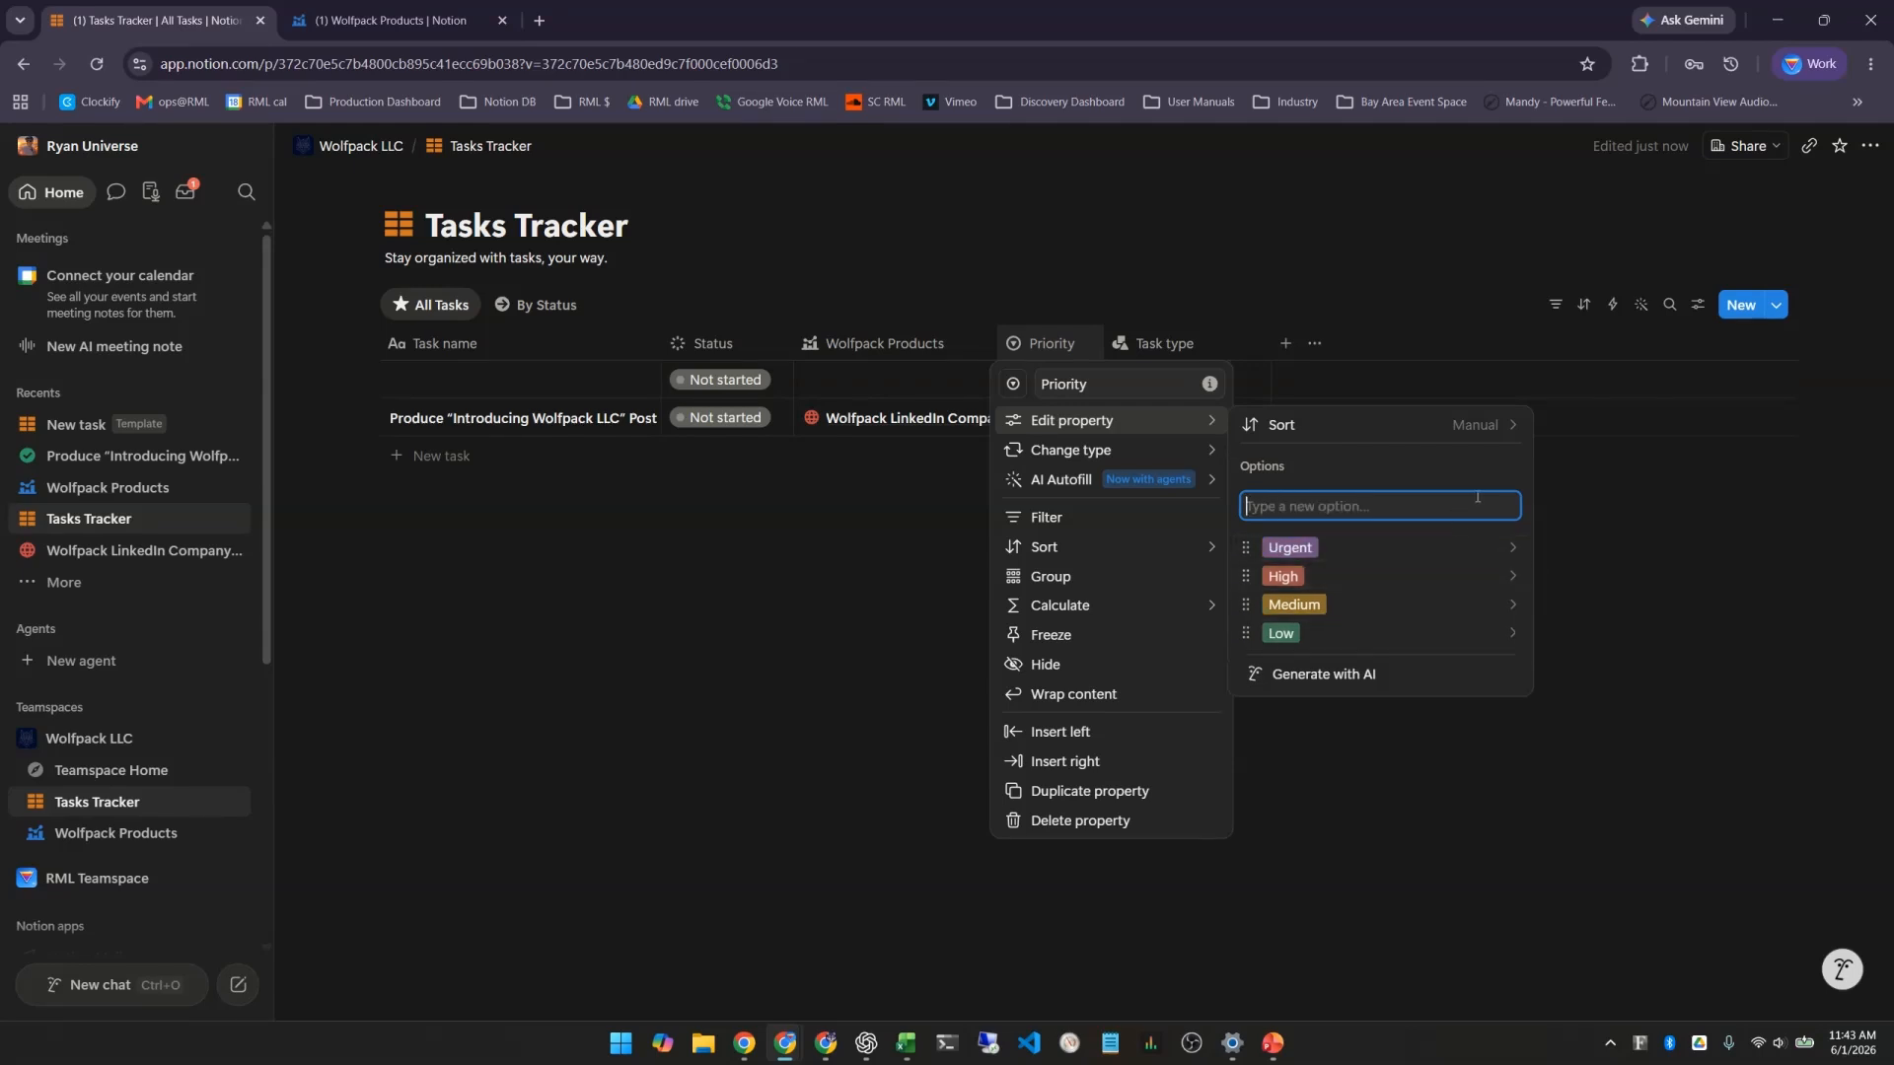
Add a “Do This Next” option to the Priority property and color it purple
type("Do This Next")
key("Return")
key("Escape")
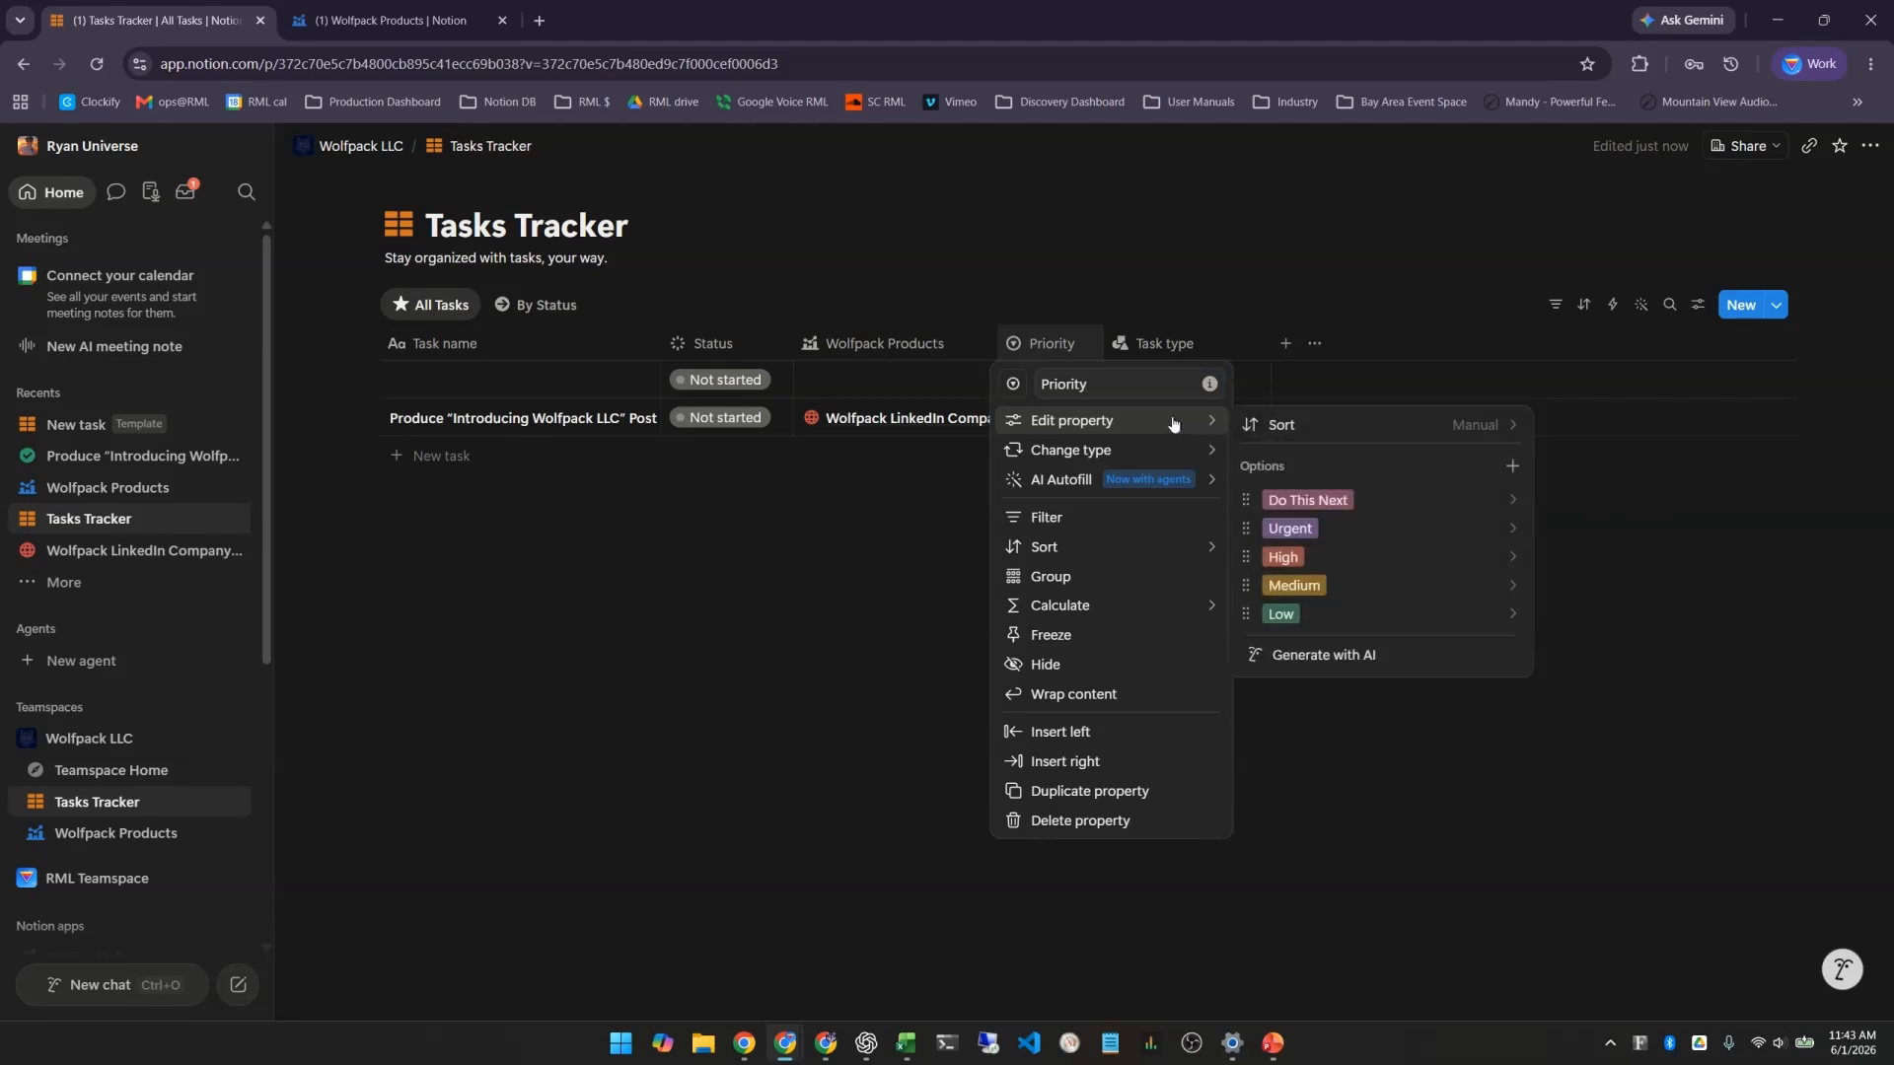
left_click(1248, 503)
left_click(1438, 865)
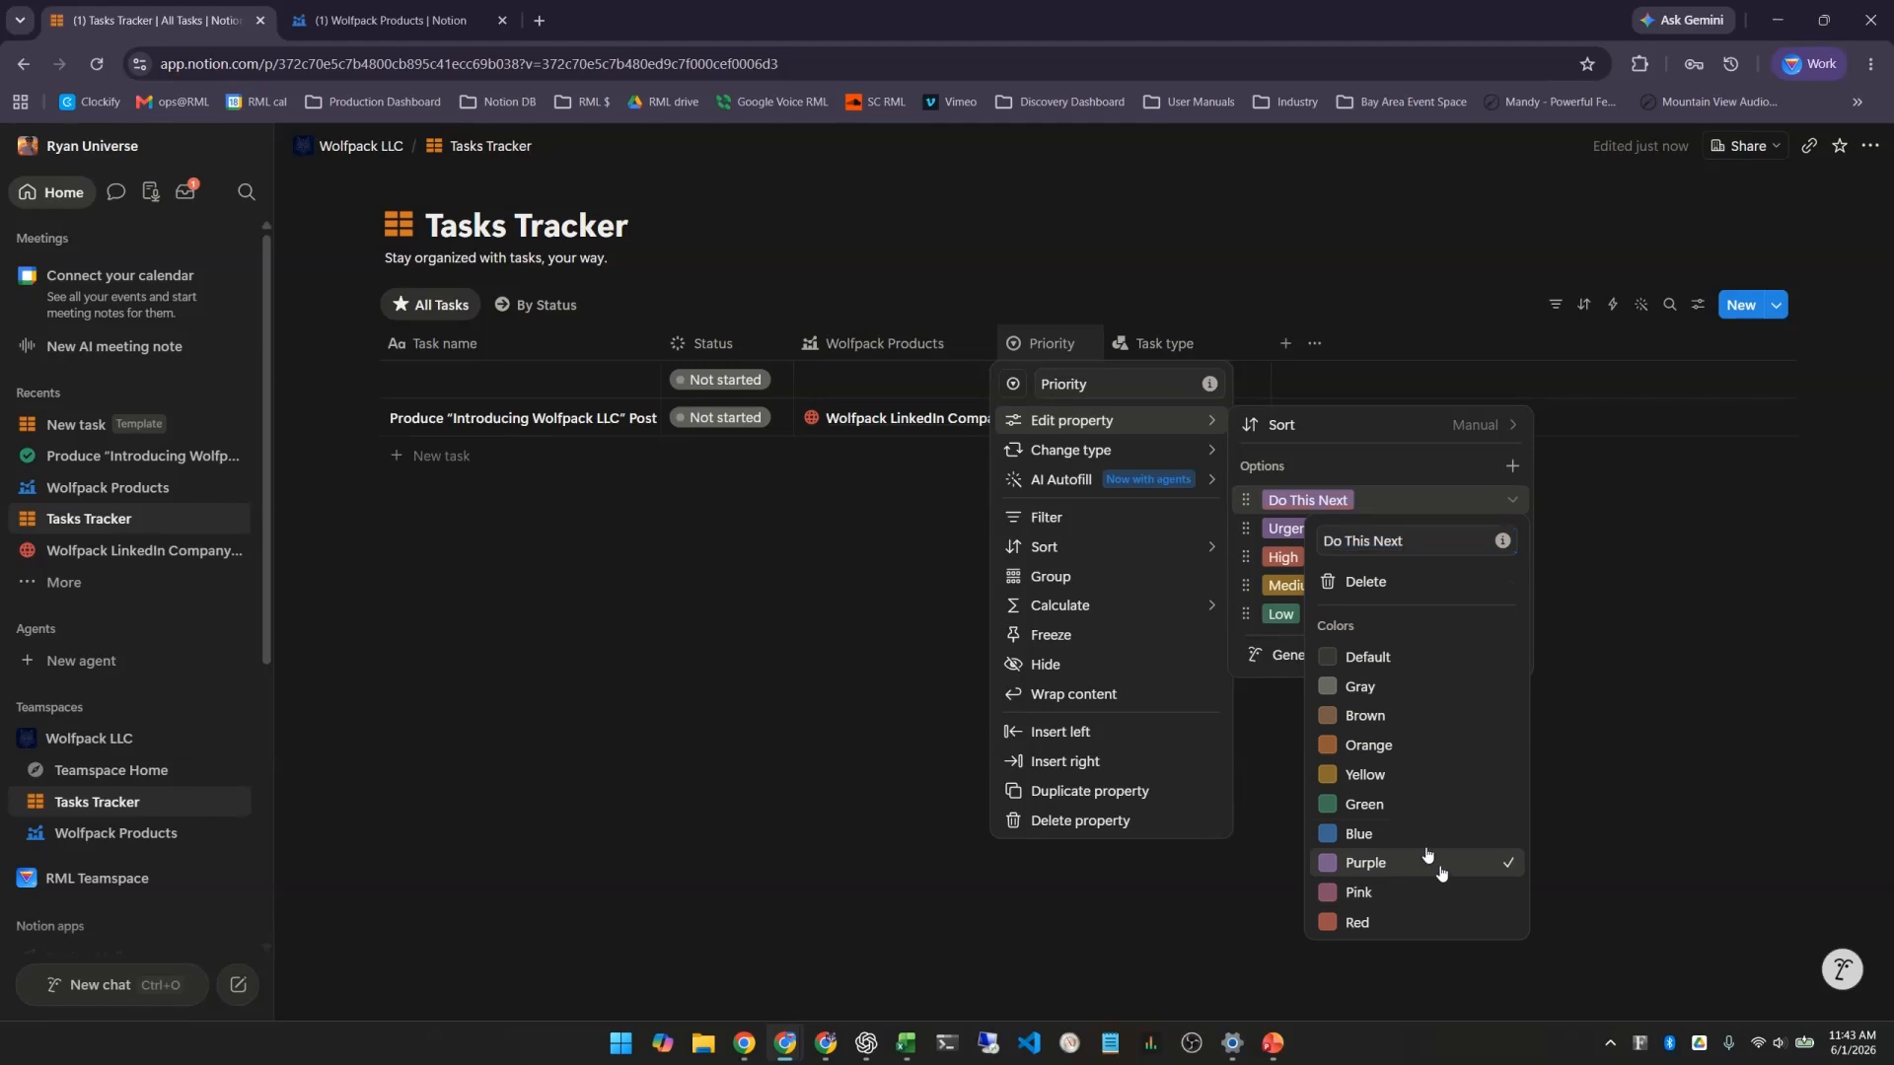
left_click(873, 542)
Set the “Introducing Wolfpack LLC” task's priority to Do This Next and widen the Task name column
left_click(1085, 419)
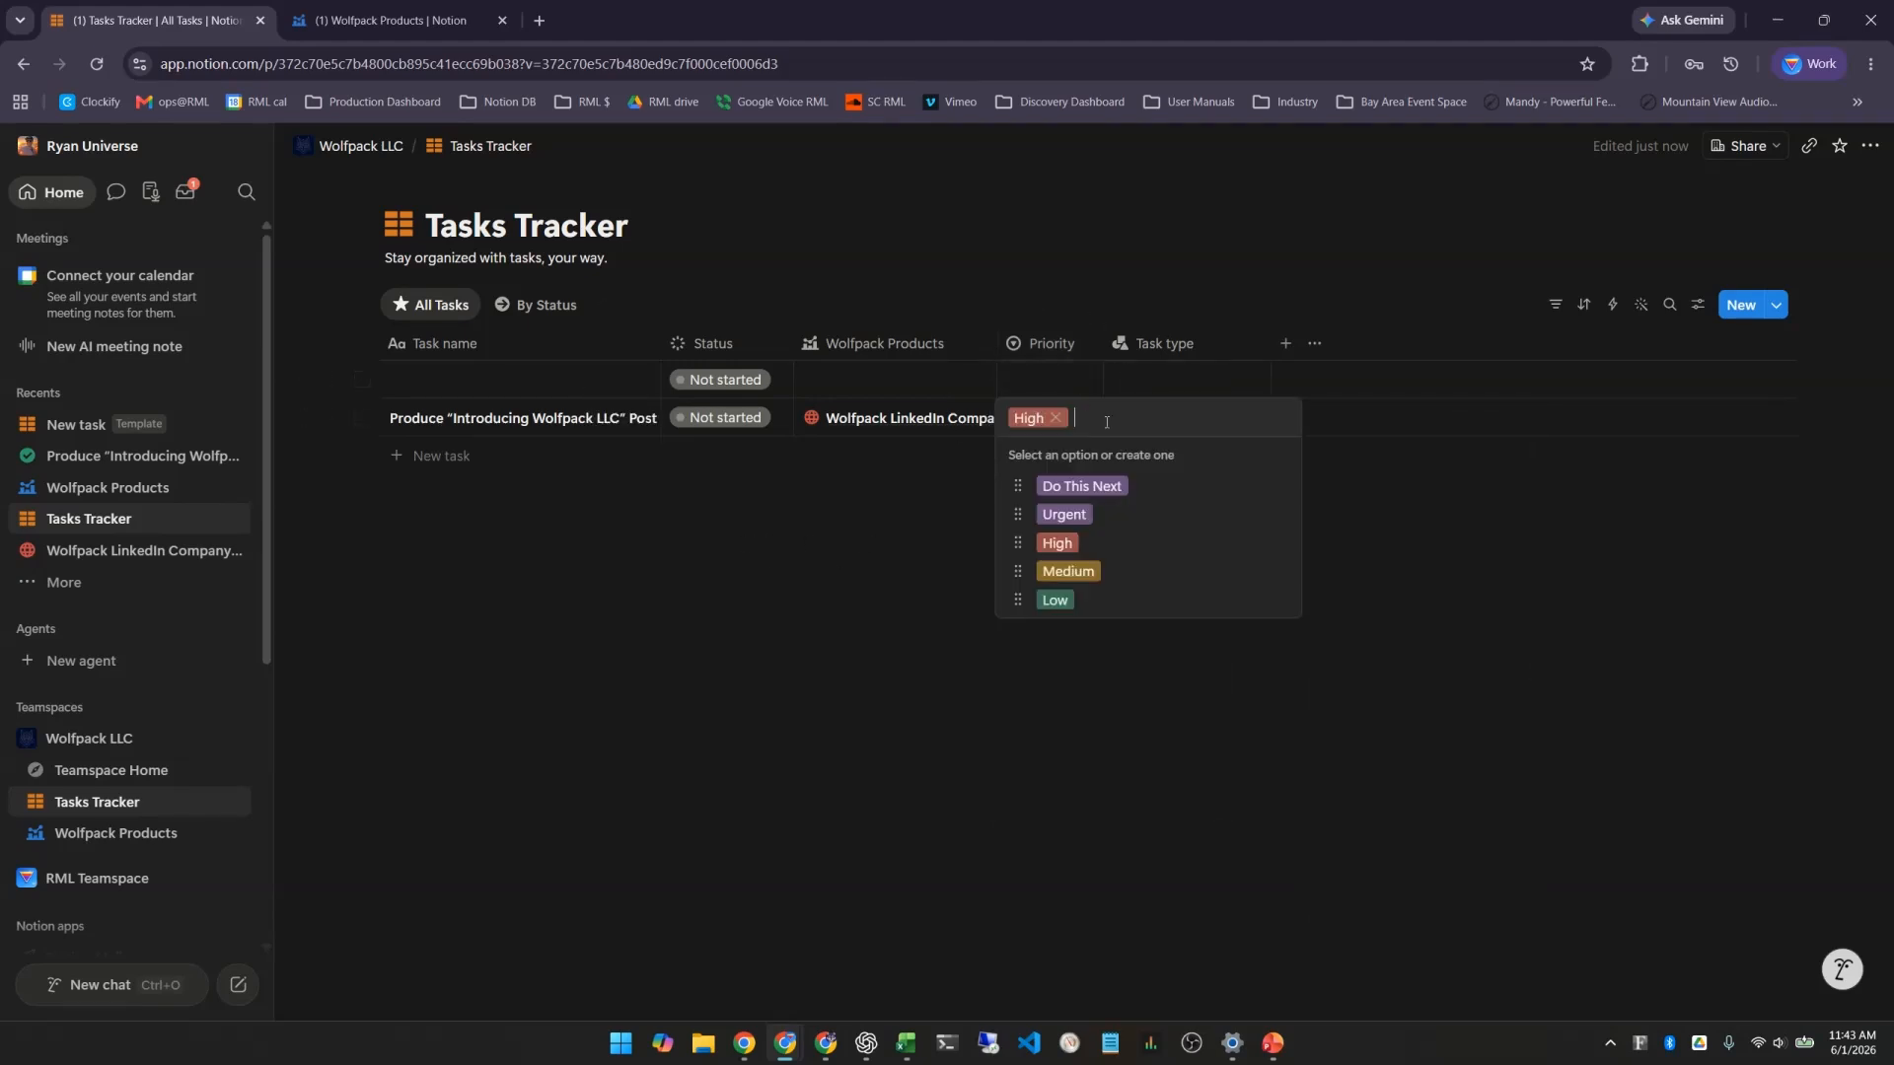
left_click(1096, 487)
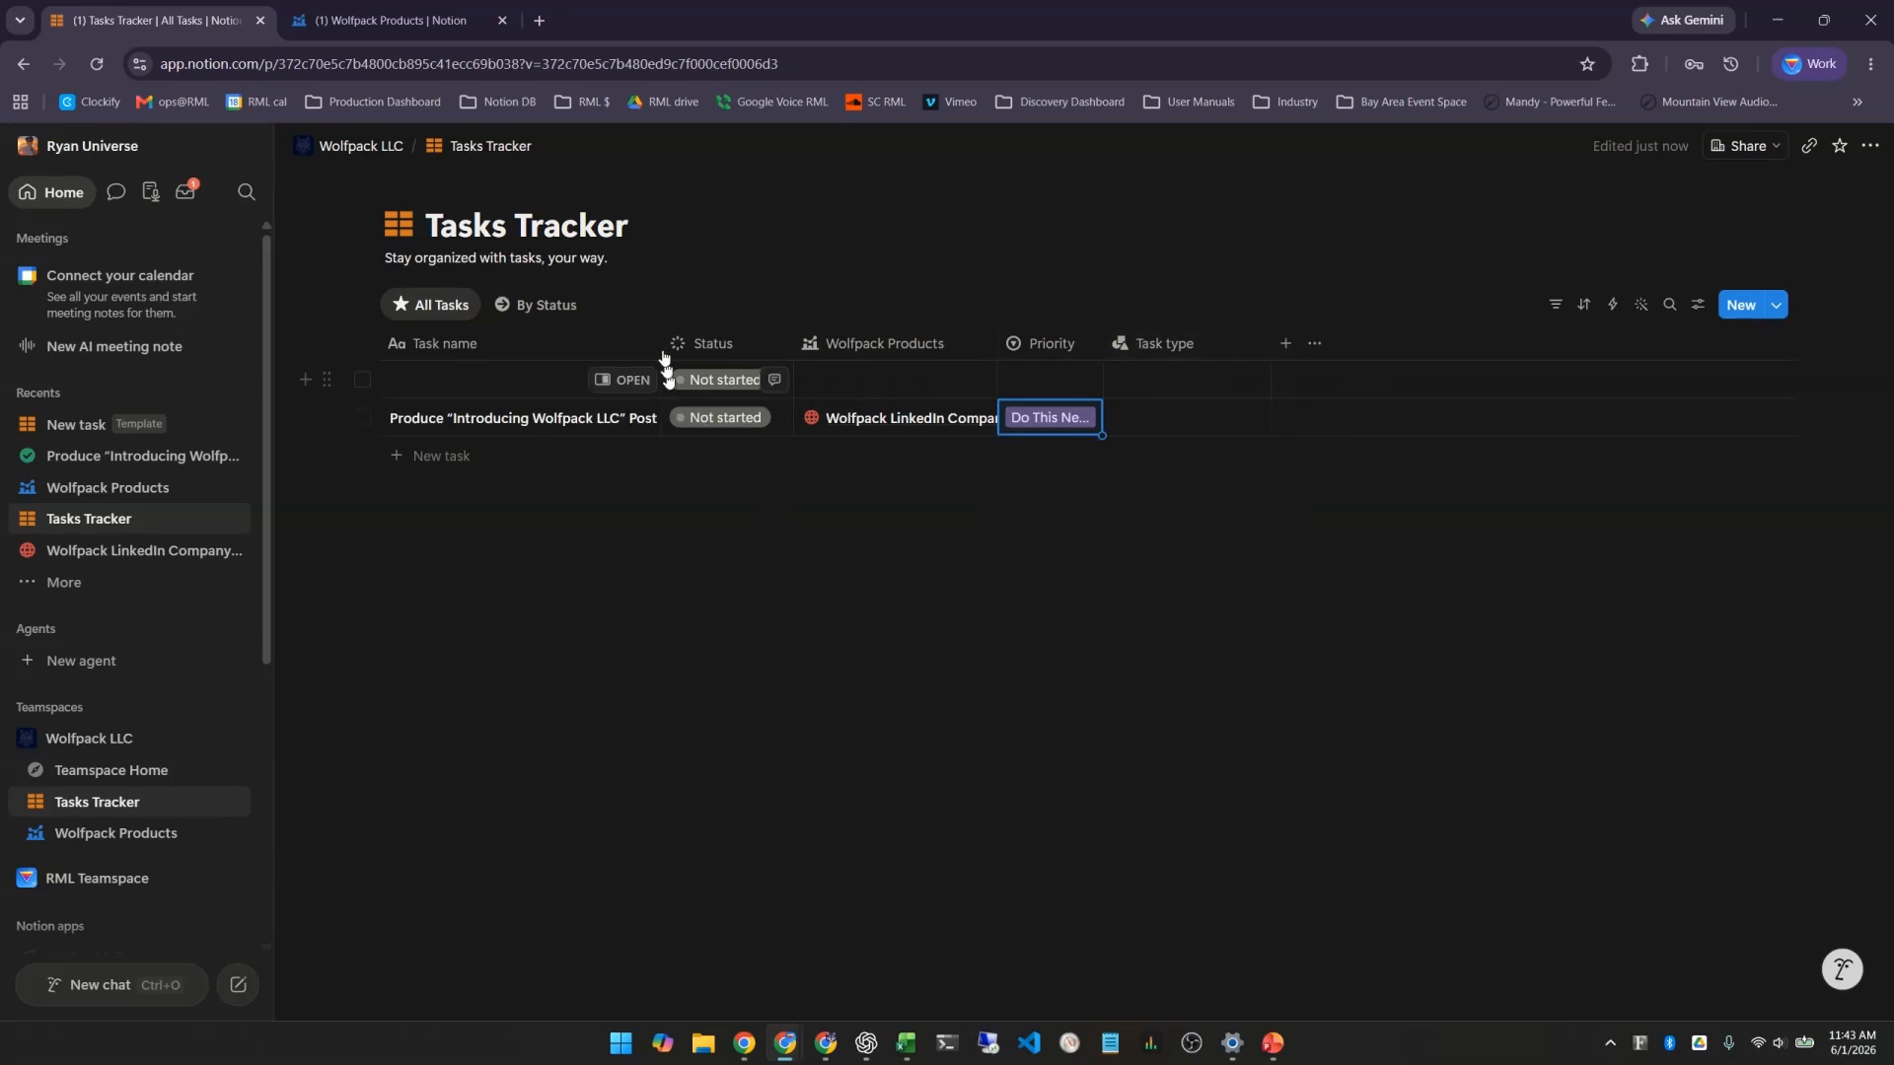
left_click_drag(663, 370, 739, 371)
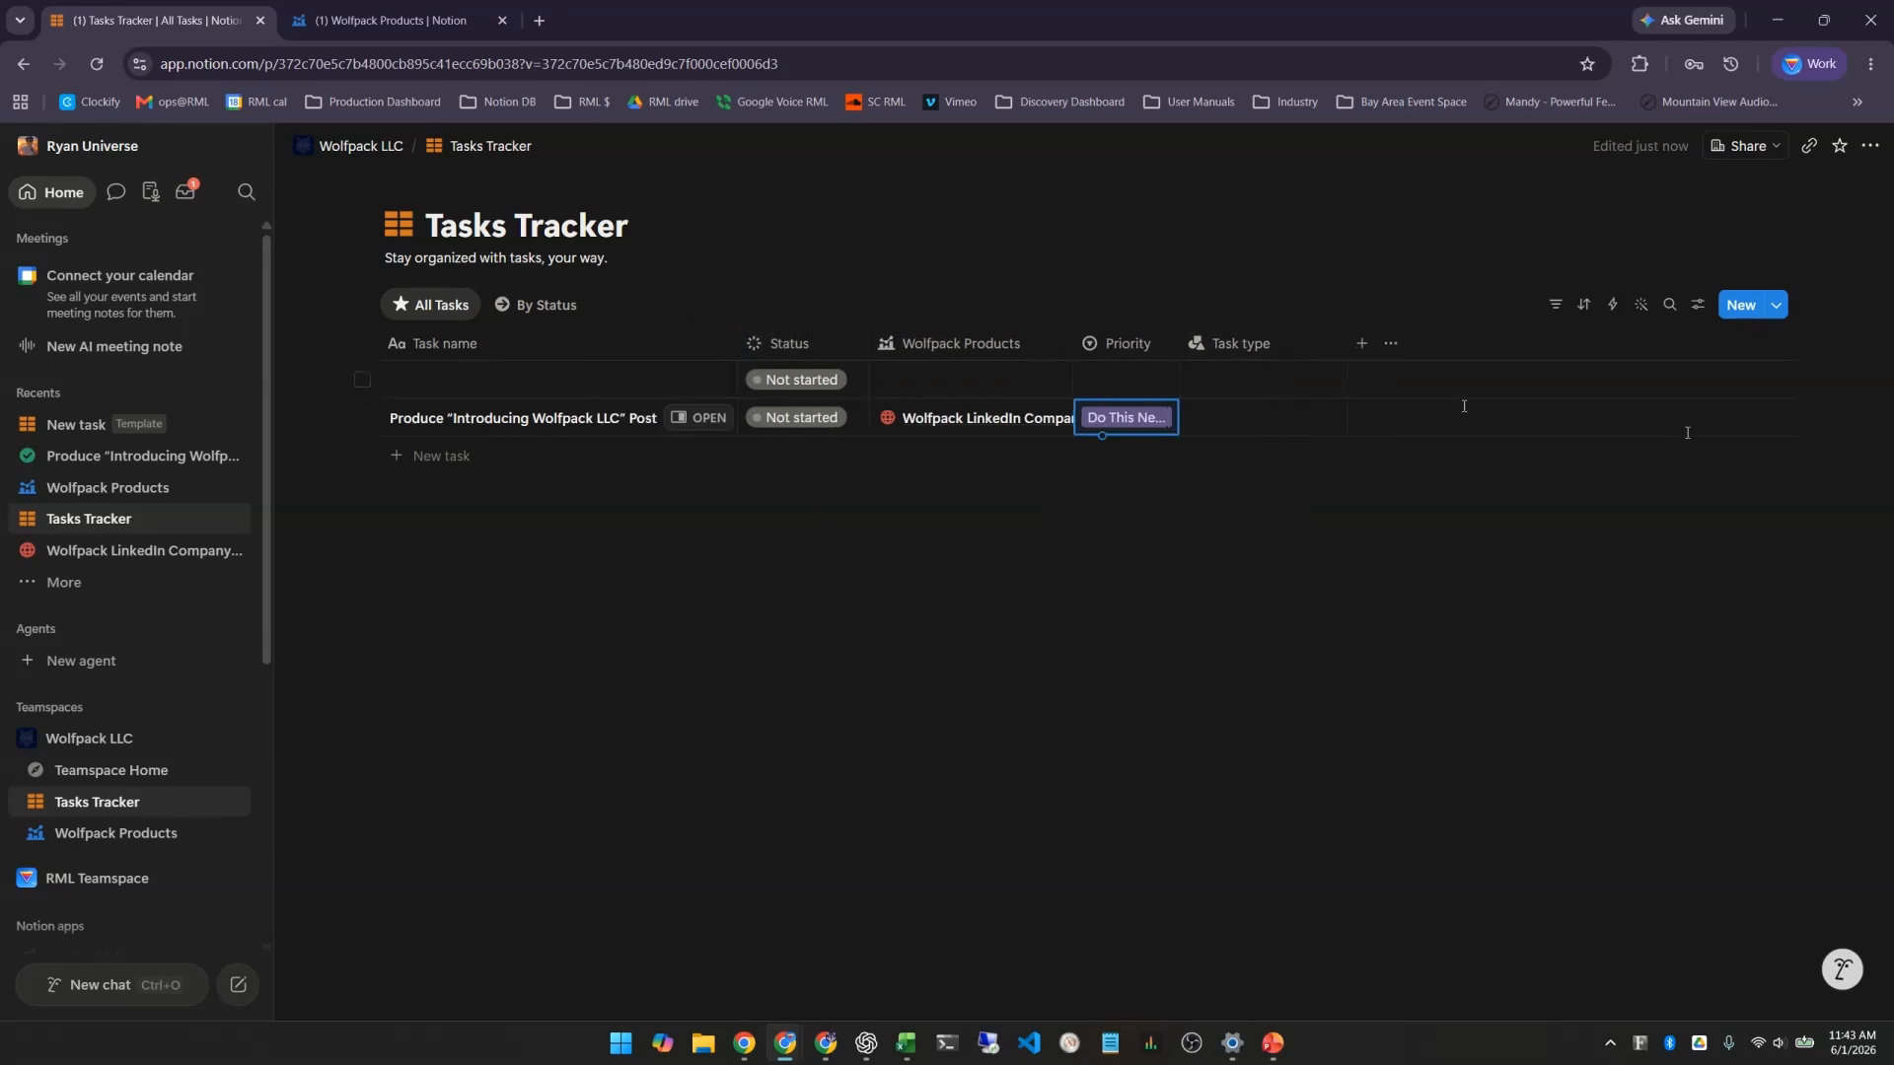